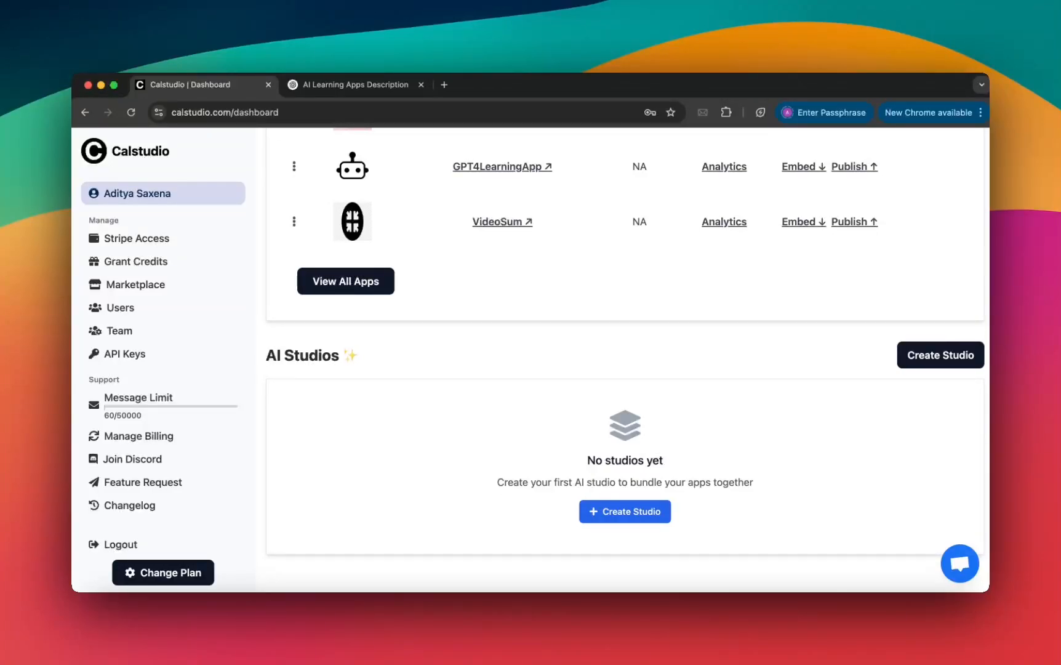
Step: Start creating a new AI studio from the dashboard's AI Studios section and look over its default page preview
scroll(510, 401, up, 15)
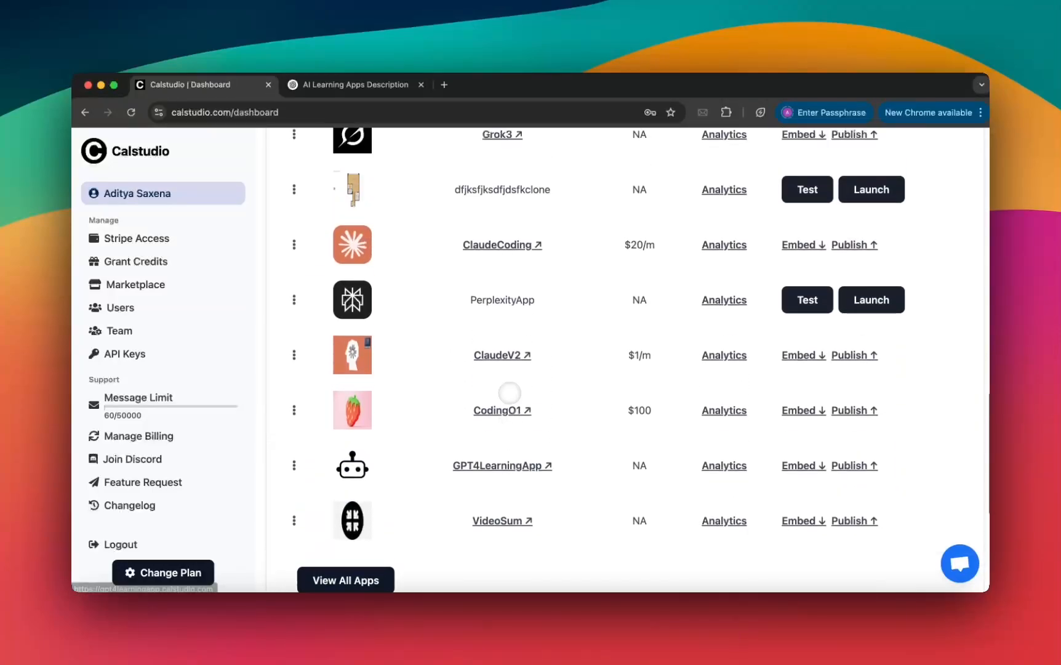
scroll(510, 393, up, 3)
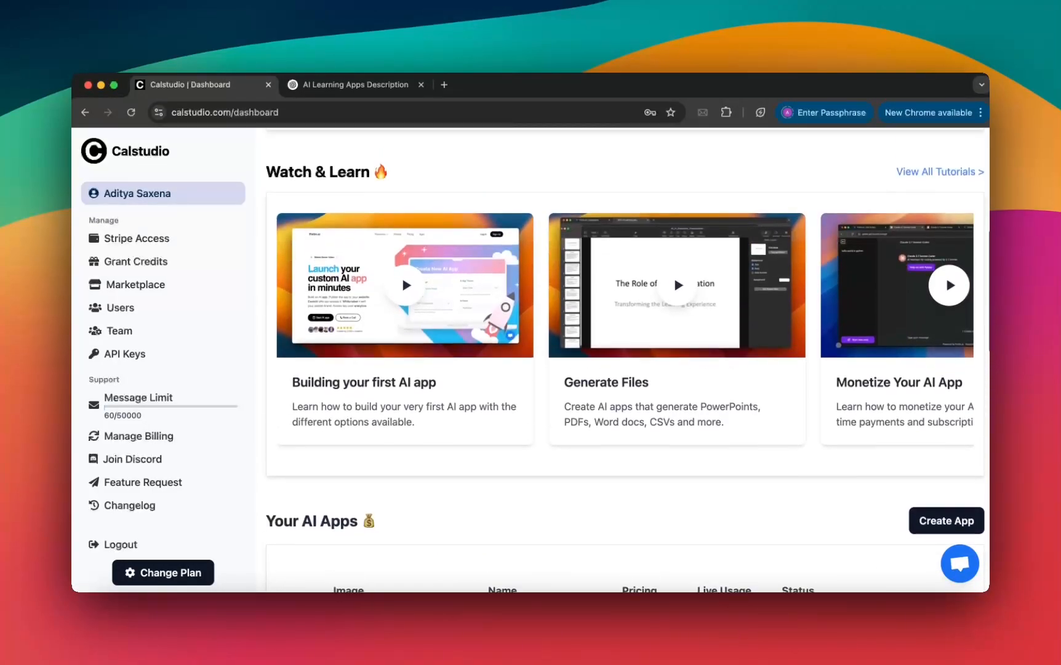
scroll(514, 403, down, 20)
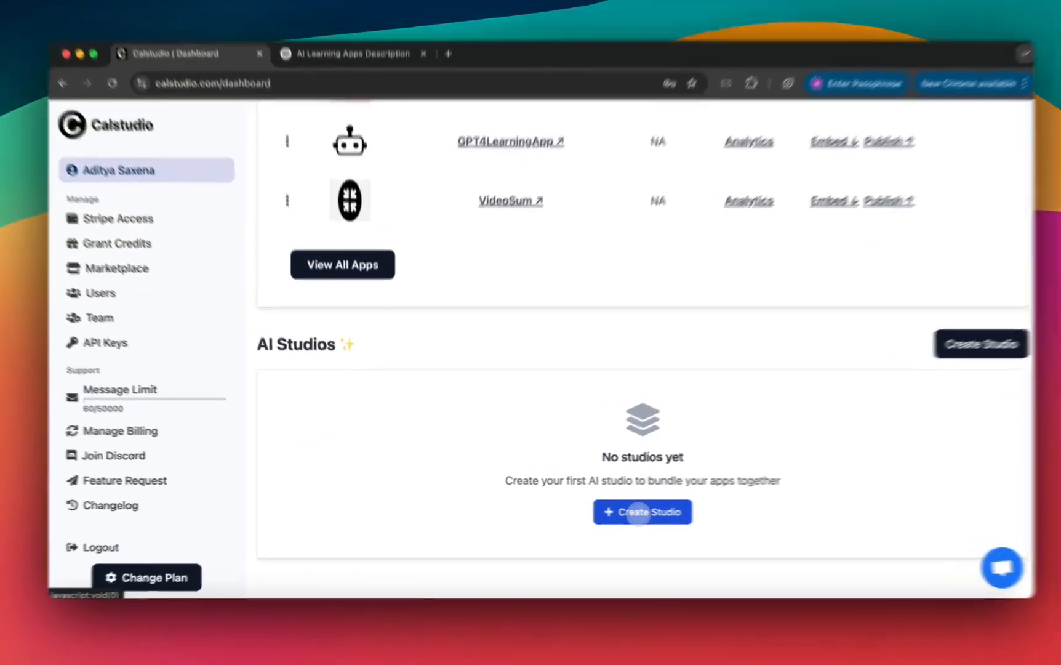
click(628, 511)
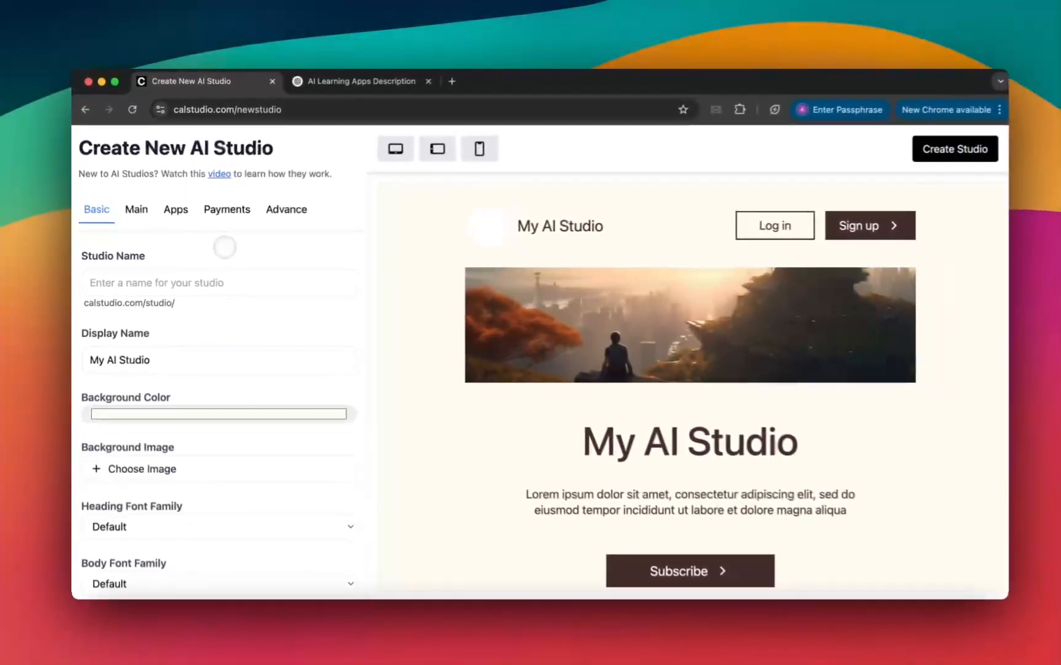
scroll(476, 374, down, 5)
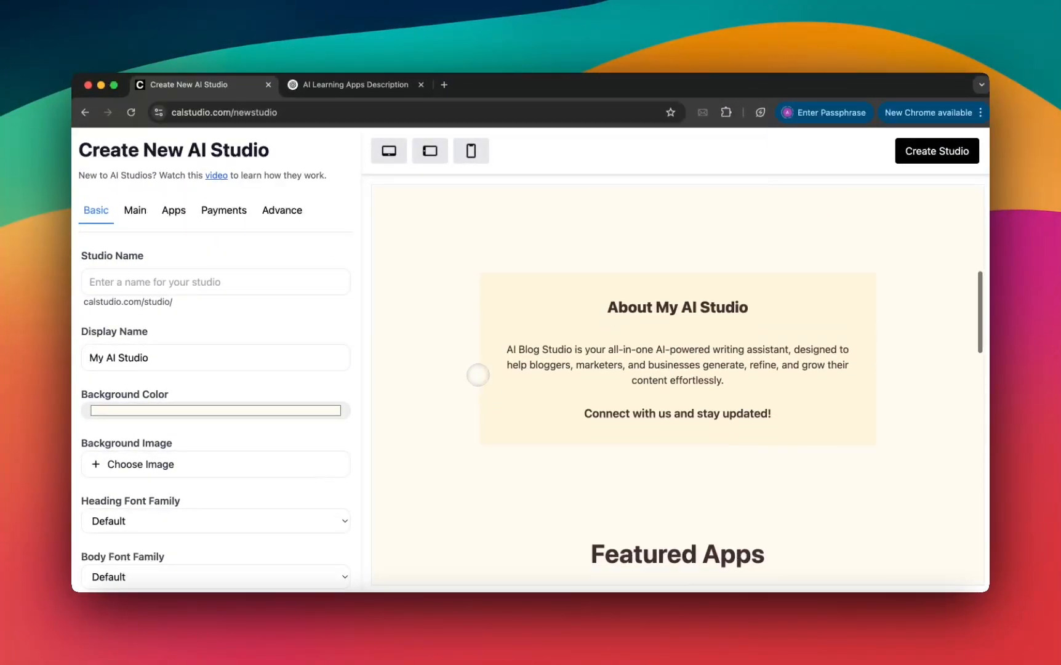
scroll(477, 374, up, 5)
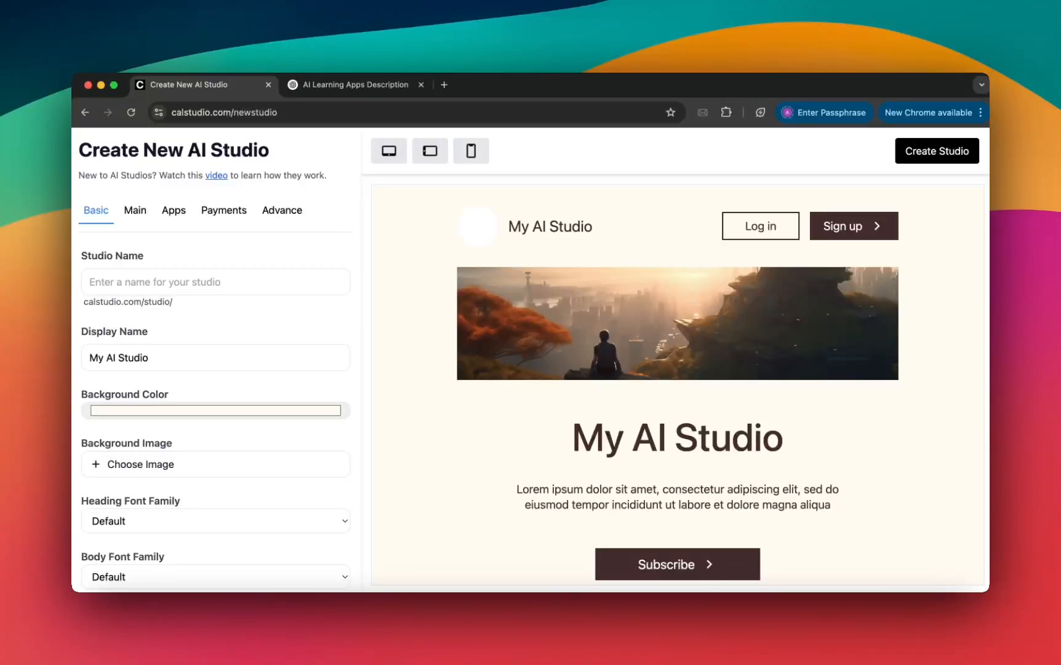
Step: Enter learningstudio as the studio name that forms its web address
click(226, 296)
text(learnoin)
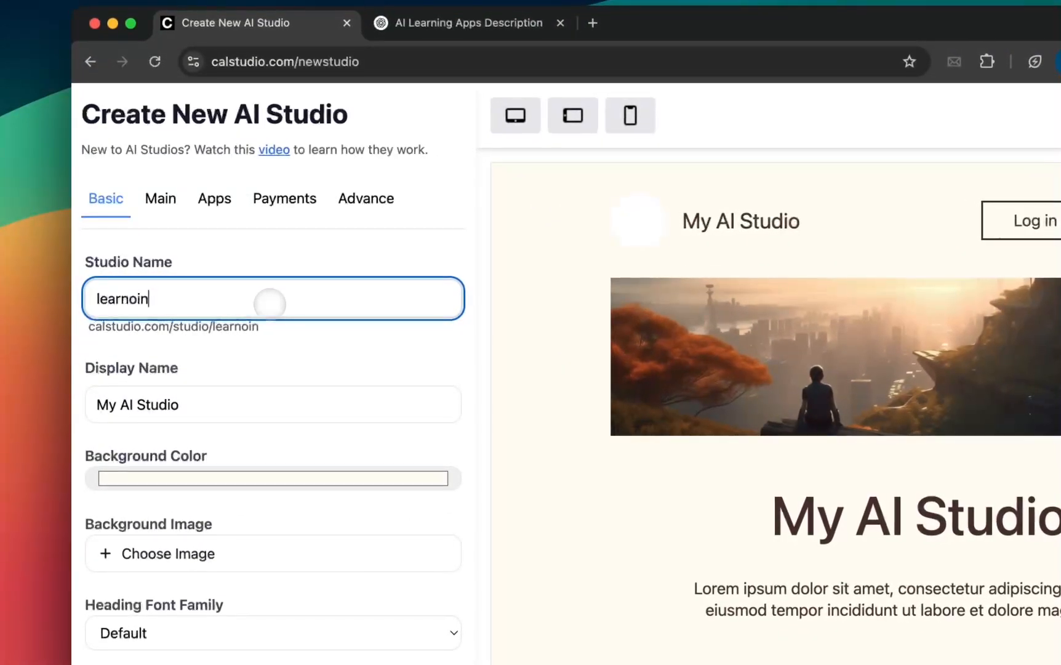
text(ingstudio)
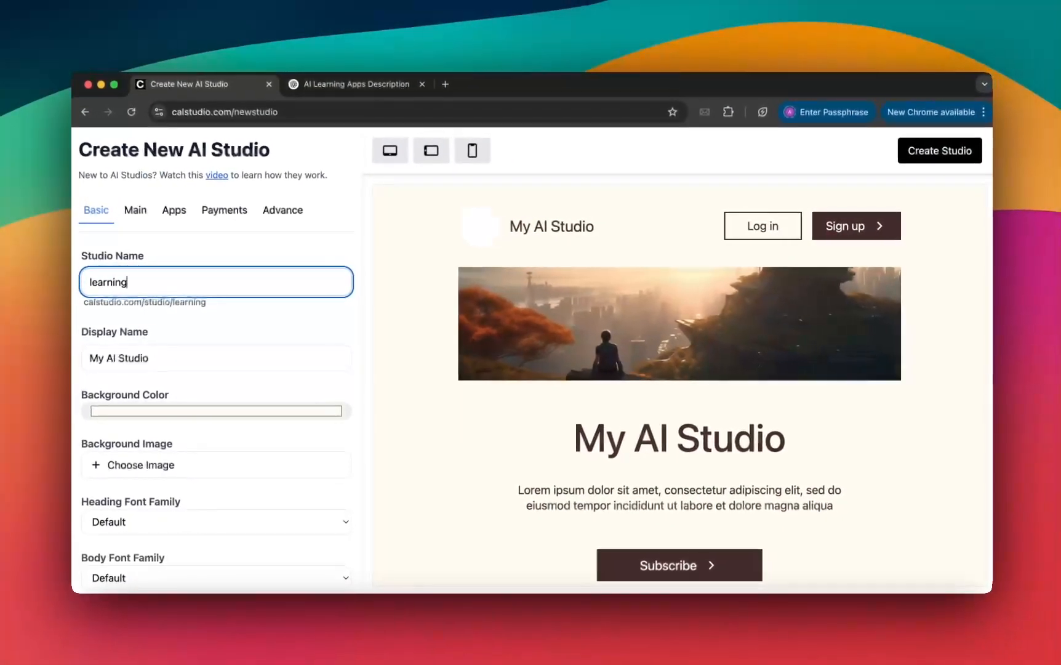
Step: Replace the studio's display name with LearnerAI
scroll(215, 302, down, 2)
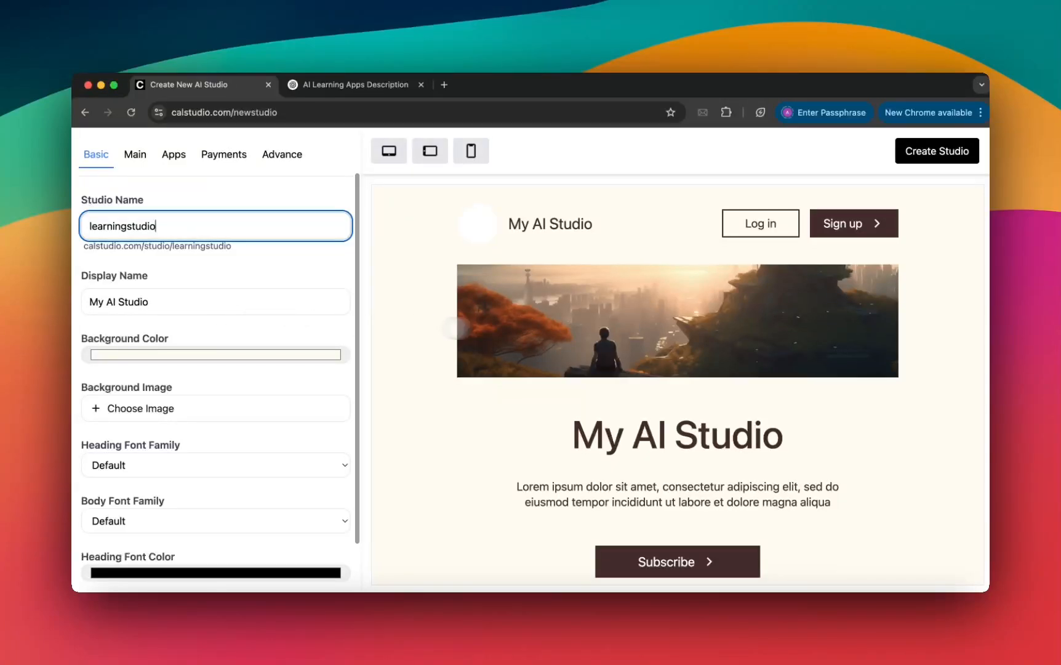
double_click(159, 300)
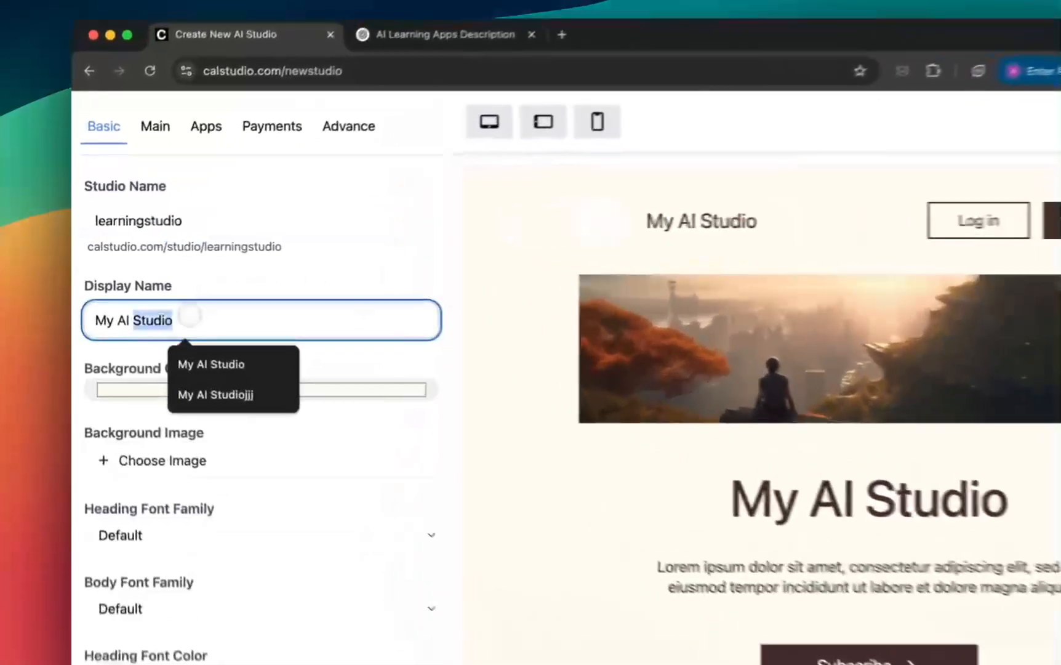
key(BackSpace)
key(BackSpace)
key(BackSpace)
key(BackSpace)
key(BackSpace)
key(BackSpace)
key(BackSpace)
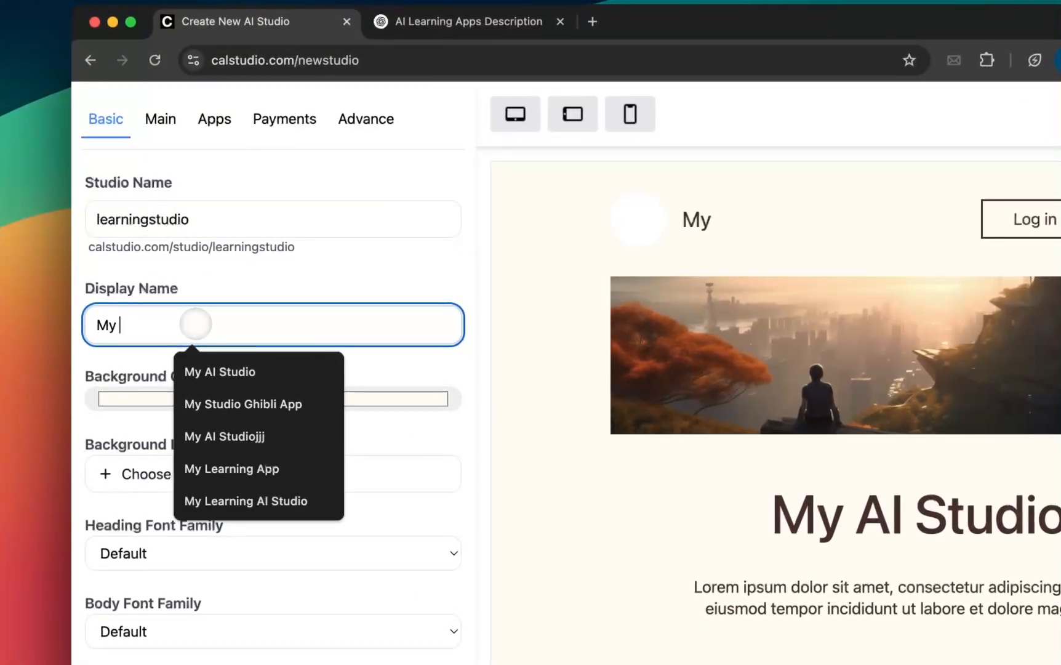
text(A L)
key(BackSpace)
key(BackSpace)
key(BackSpace)
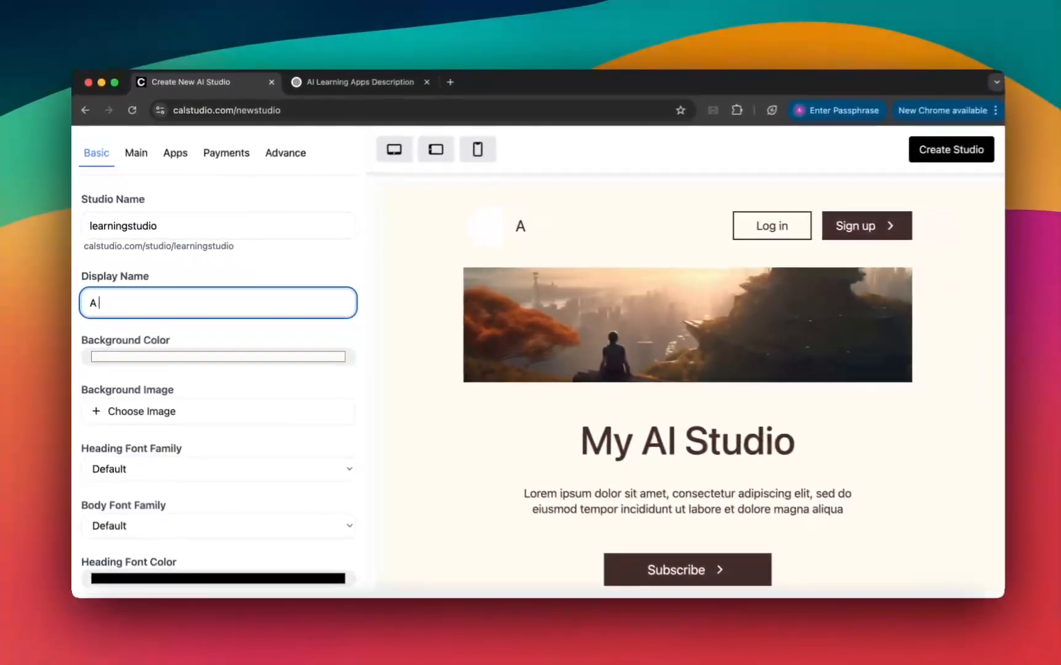
text(LearnerAI)
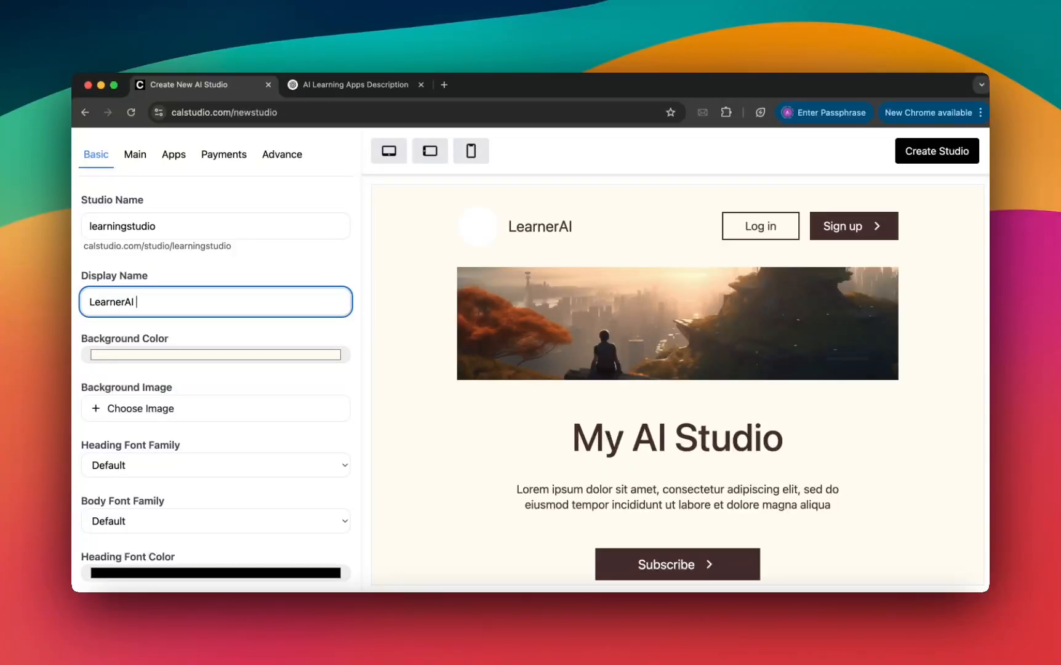
Step: Try a muted khaki as the studio's background color
scroll(183, 377, down, 2)
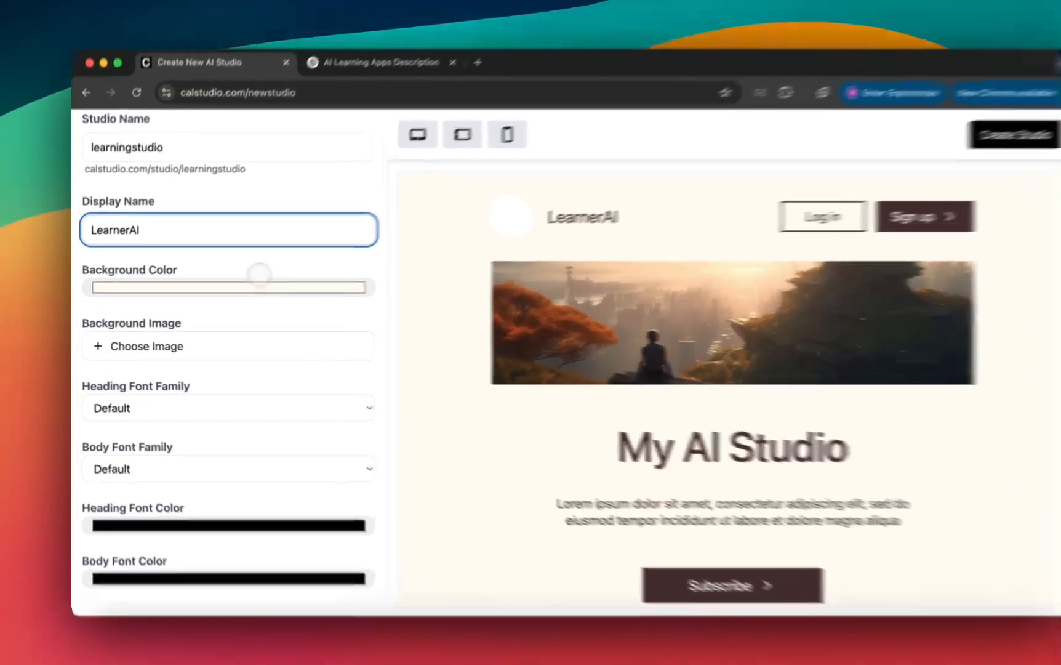
click(209, 290)
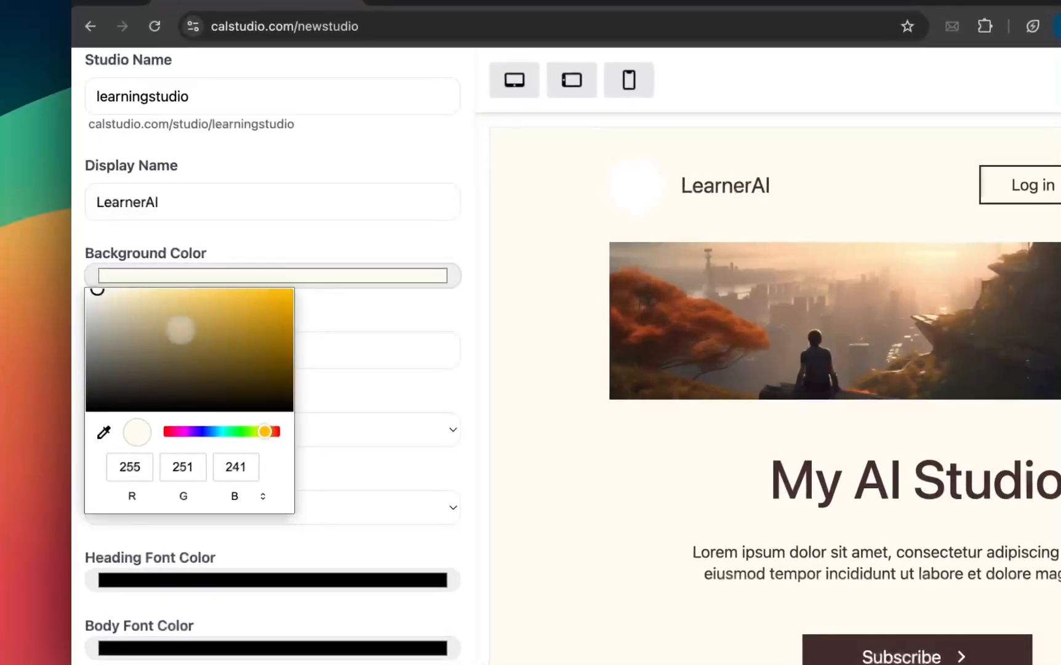
click(110, 326)
drag(128, 325, 152, 326)
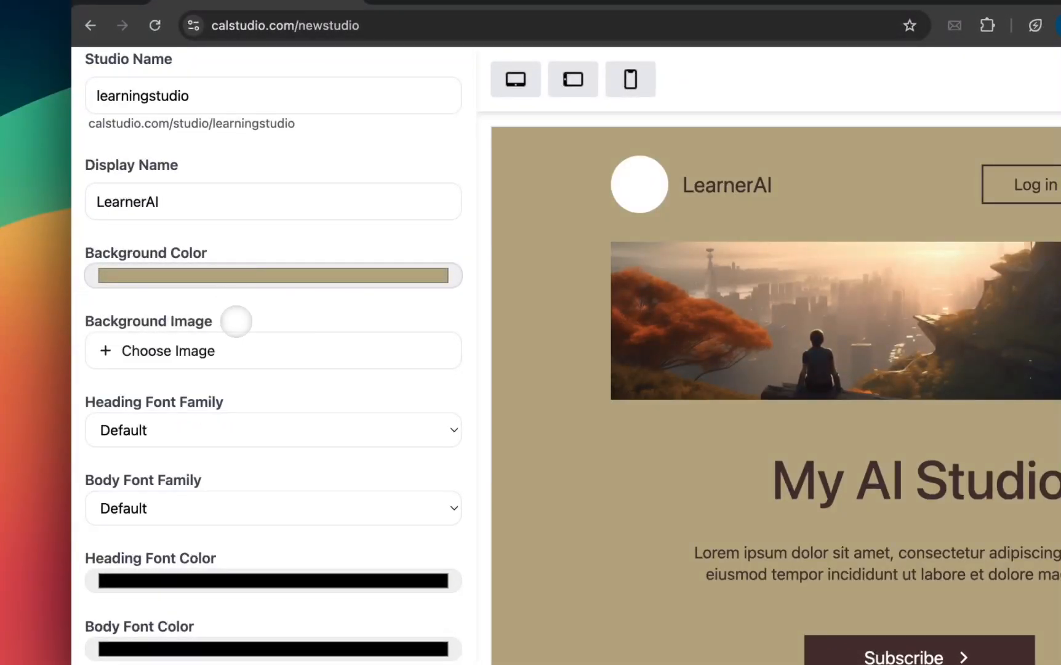
Step: Change the studio's background color to a light, muted blue-purple
click(226, 274)
click(204, 431)
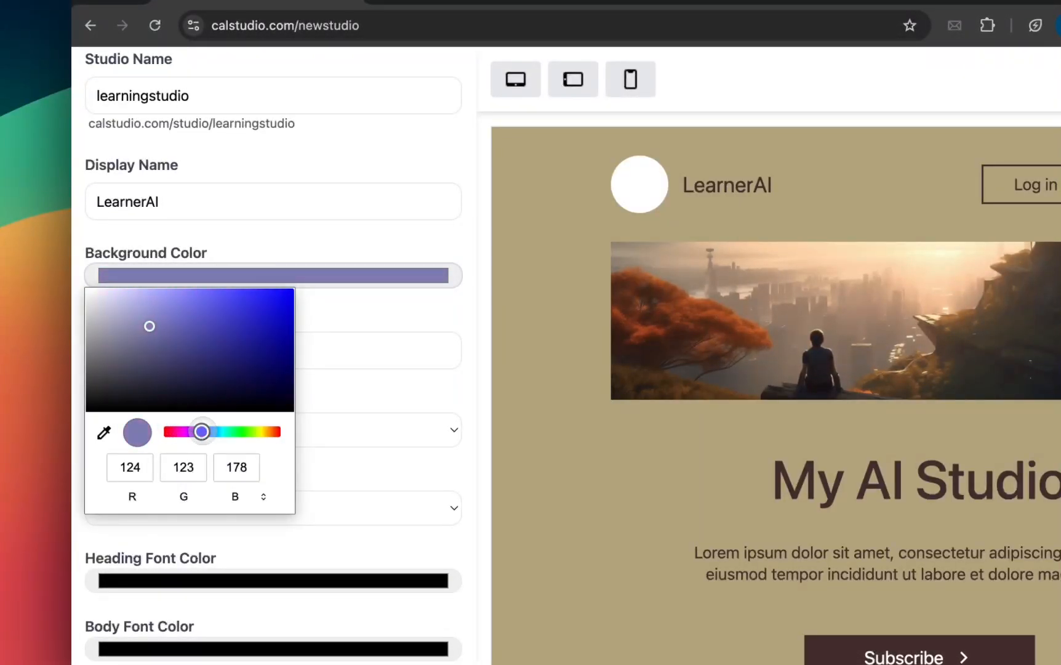
click(185, 372)
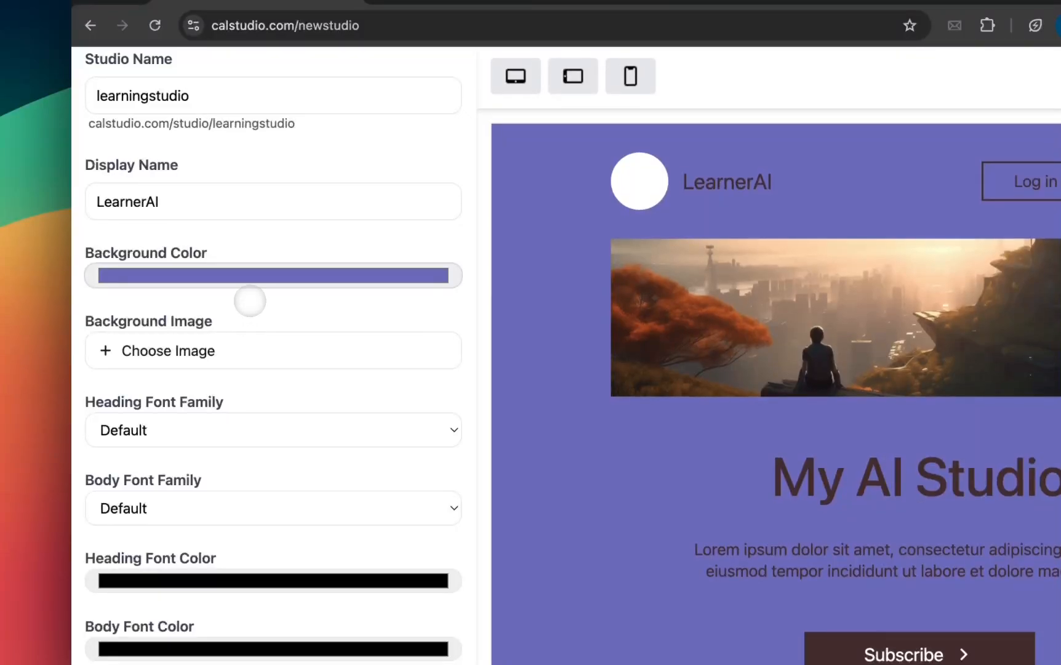
scroll(671, 411, down, 2)
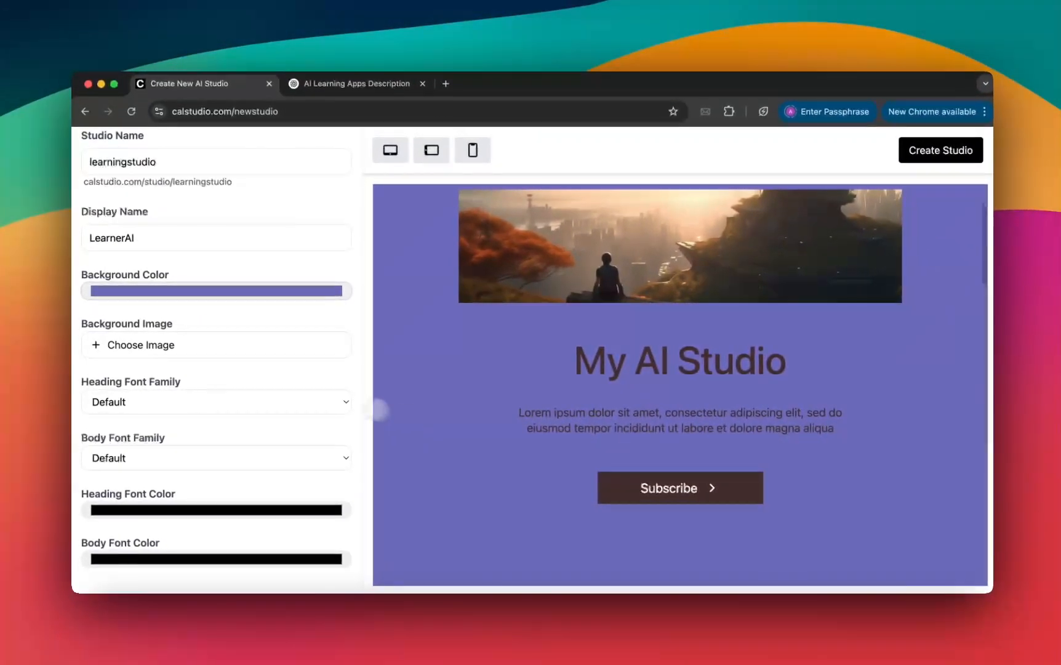
scroll(517, 435, down, 10)
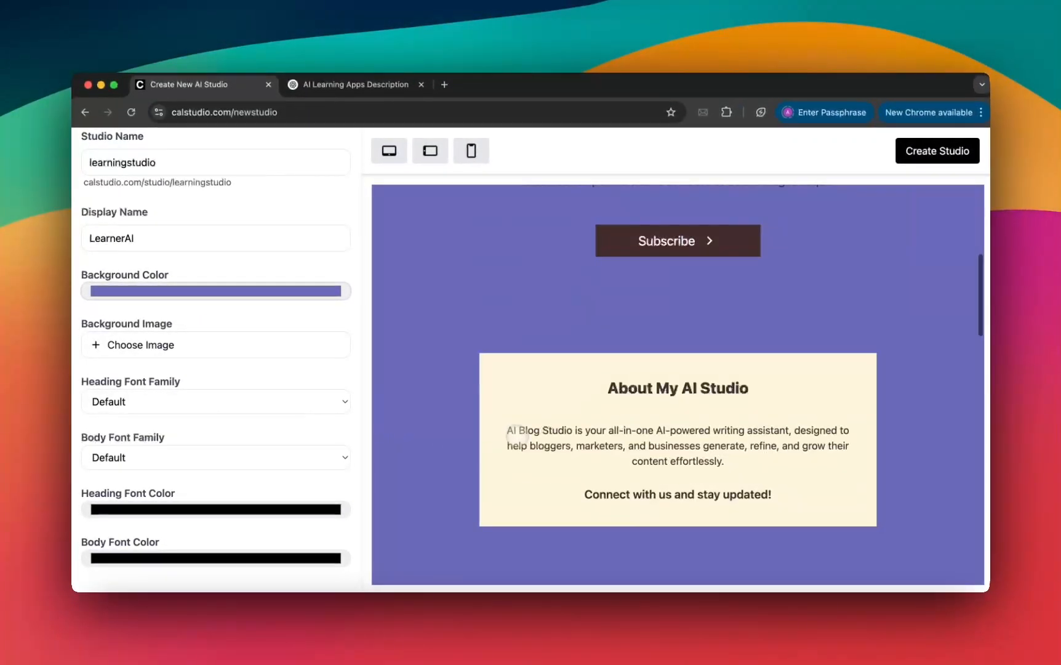
scroll(517, 435, up, 12)
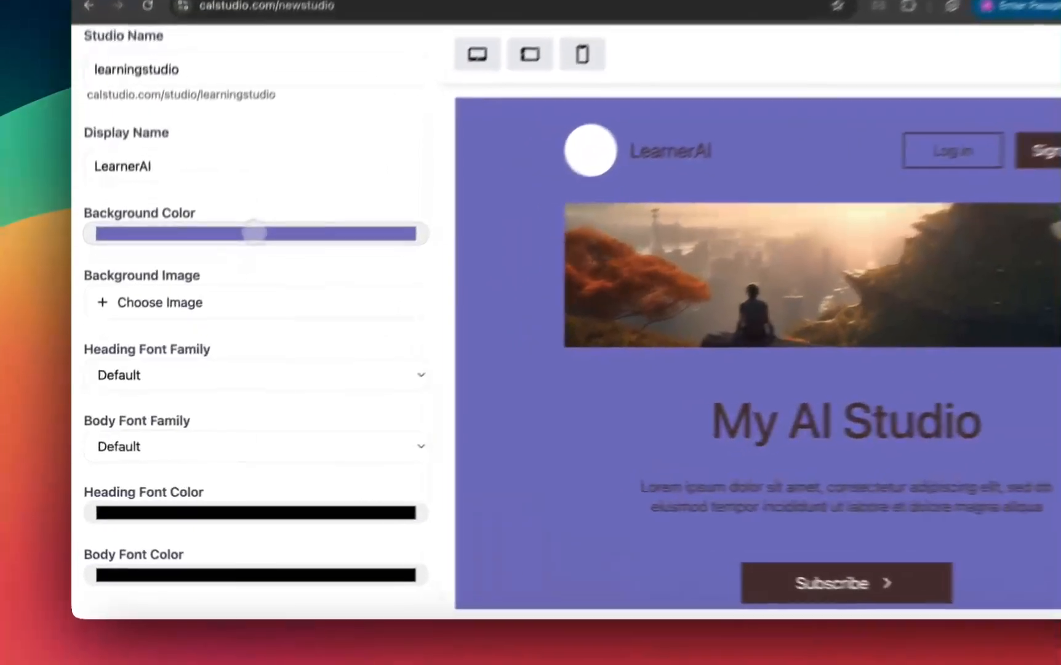
click(213, 290)
click(145, 253)
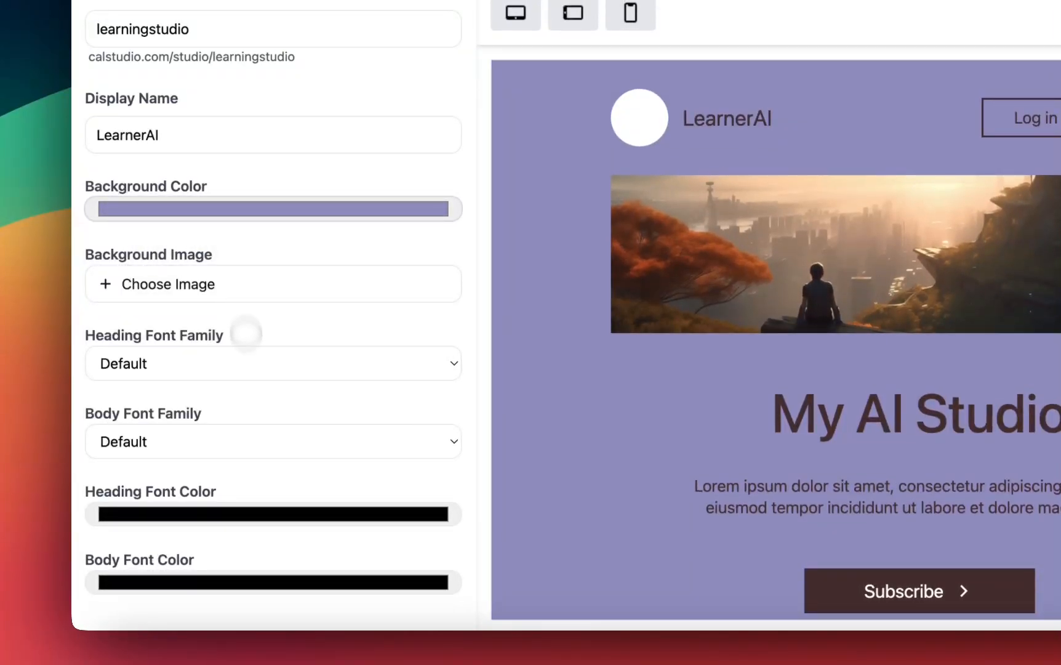
Step: Set the heading font color to a dark, muted reddish brown
click(245, 513)
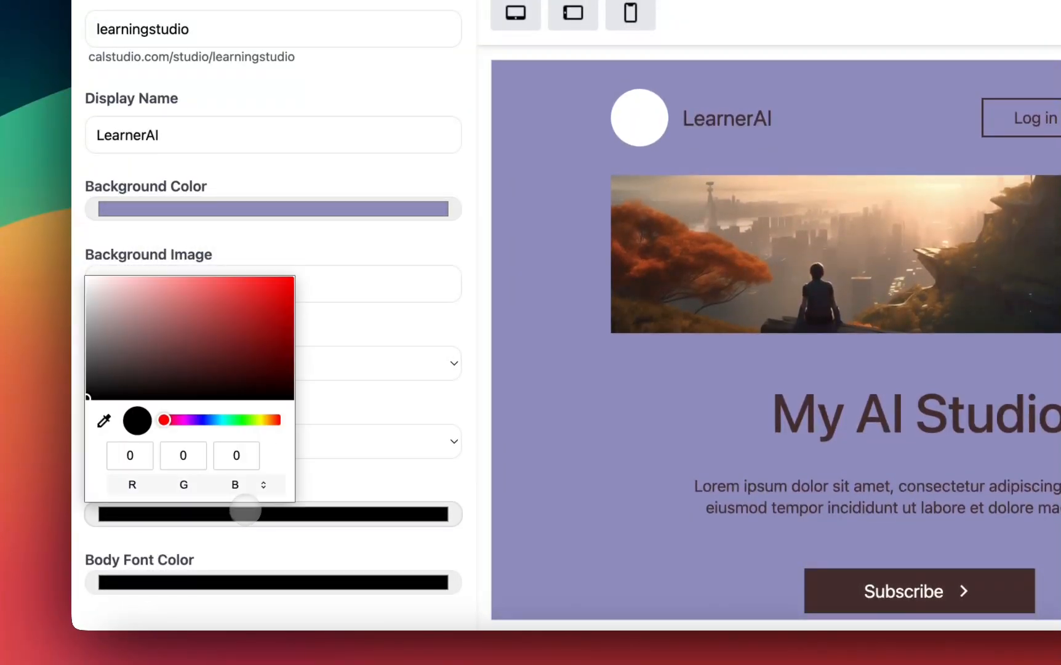
click(179, 323)
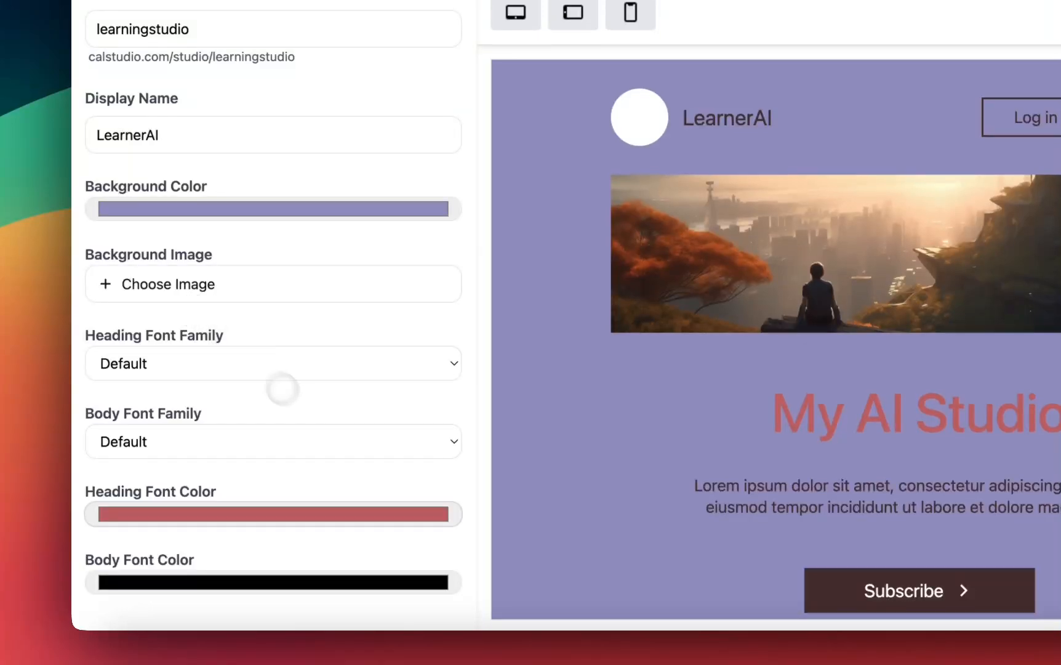
click(233, 510)
click(152, 360)
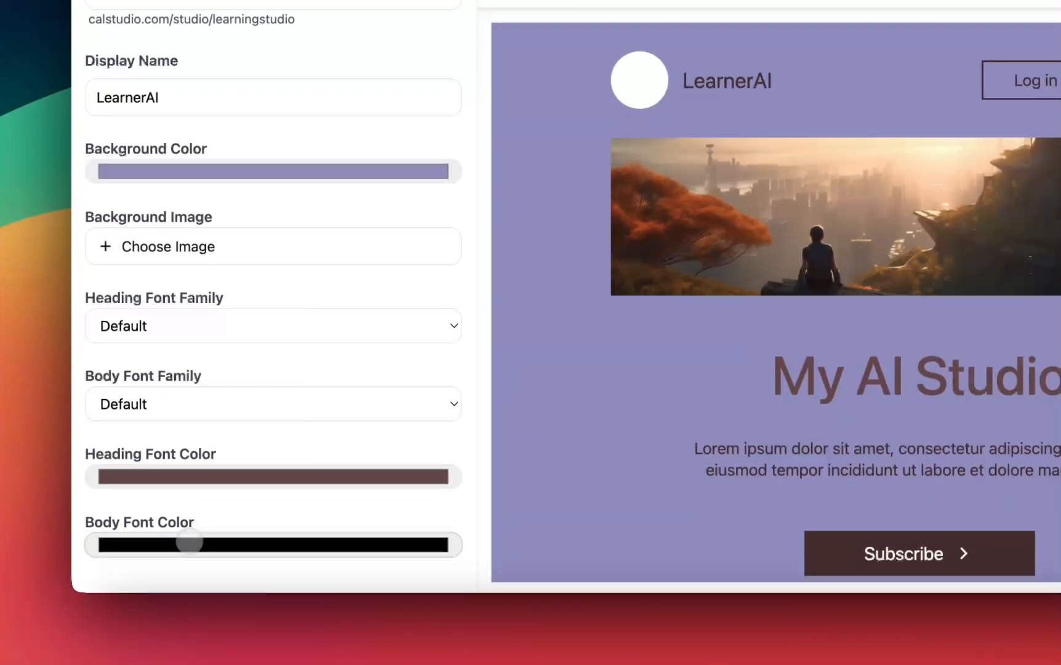
Step: Set the body font color to a dark olive green with RGB values 65, 77, 25
click(189, 576)
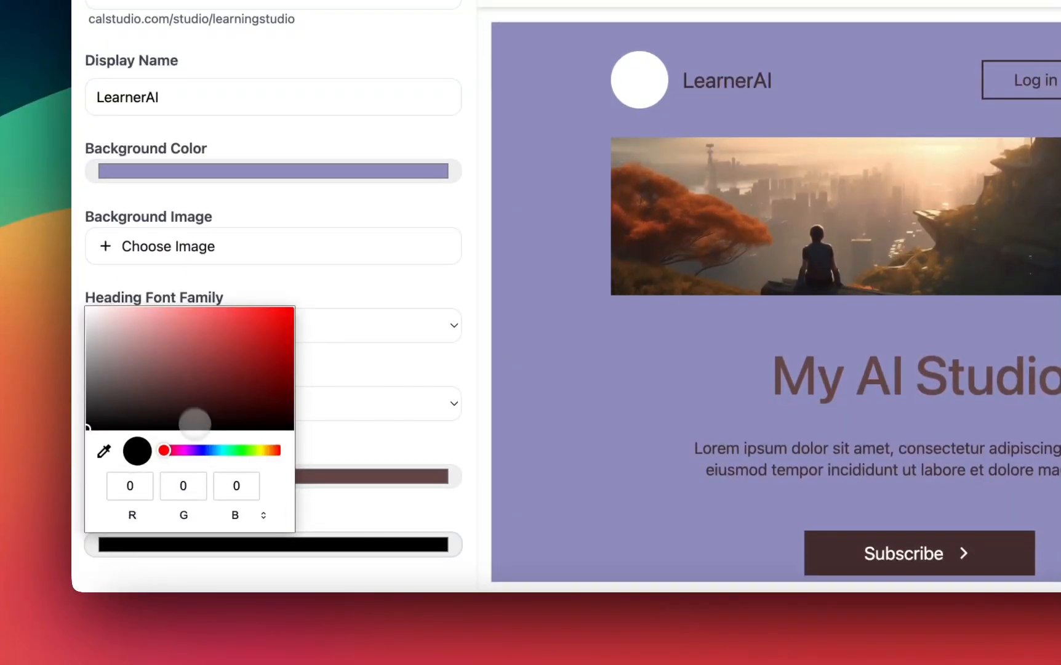
drag(185, 450, 256, 450)
click(165, 349)
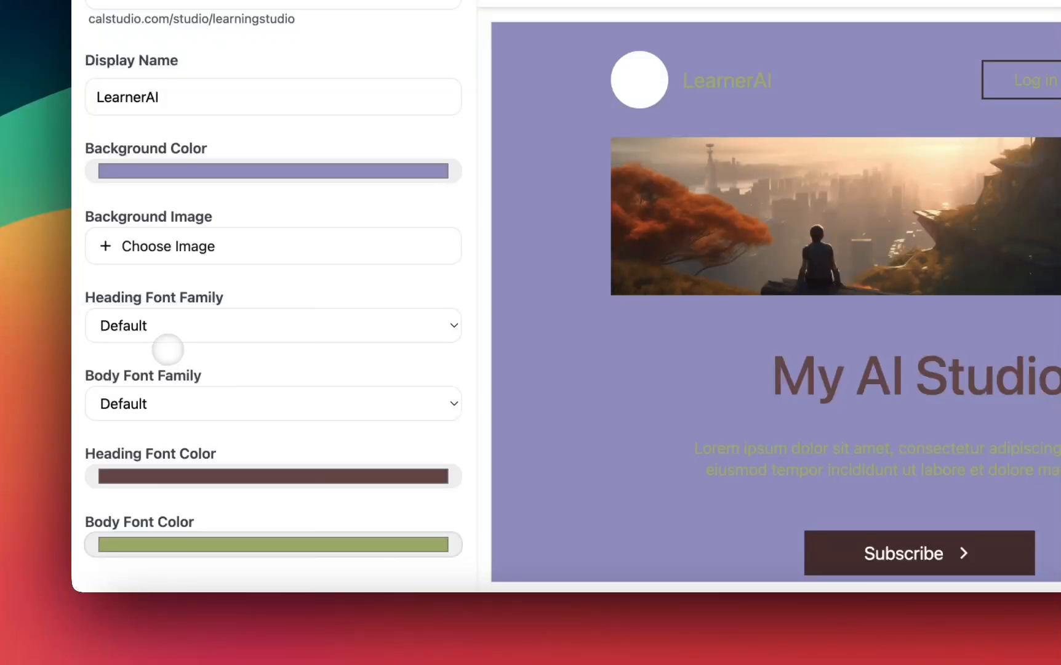
scroll(728, 382, down, 3)
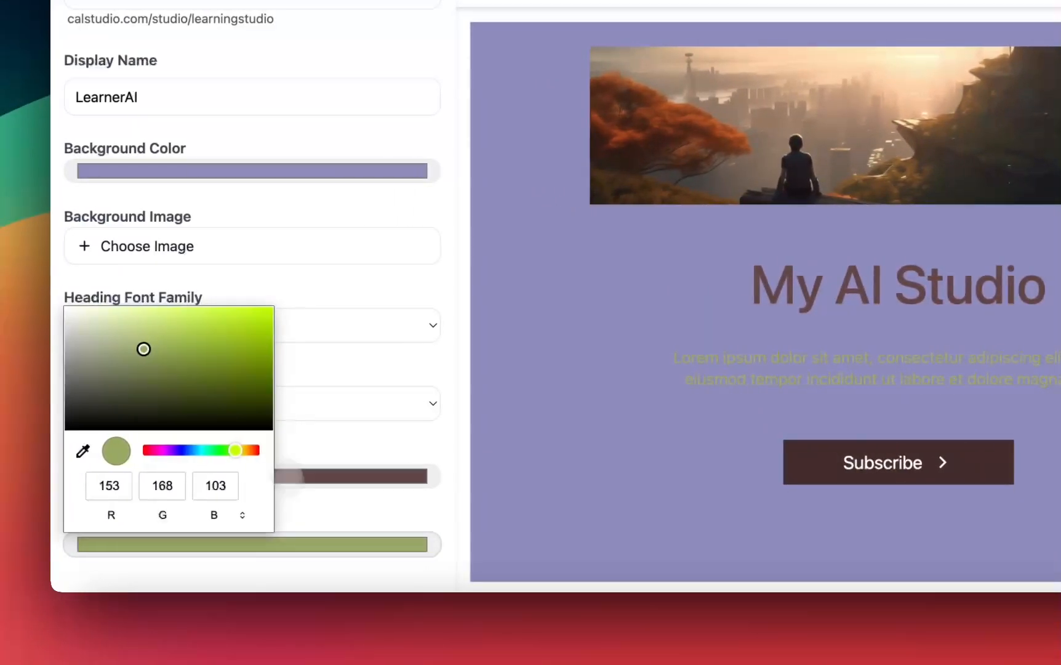
drag(144, 349, 207, 392)
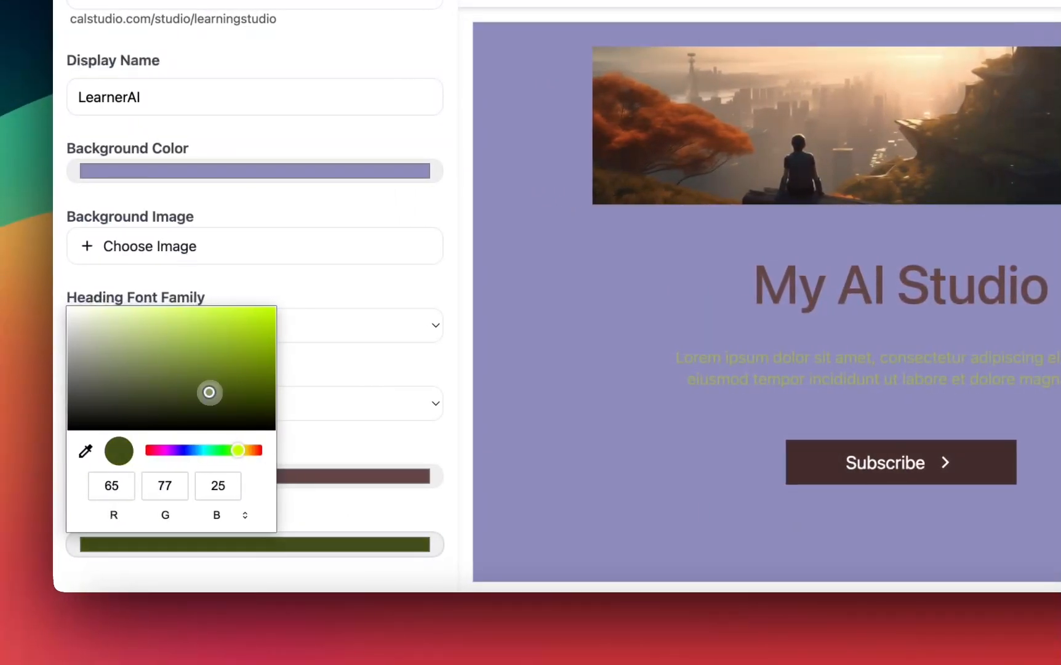
click(60, 386)
scroll(585, 510, down, 12)
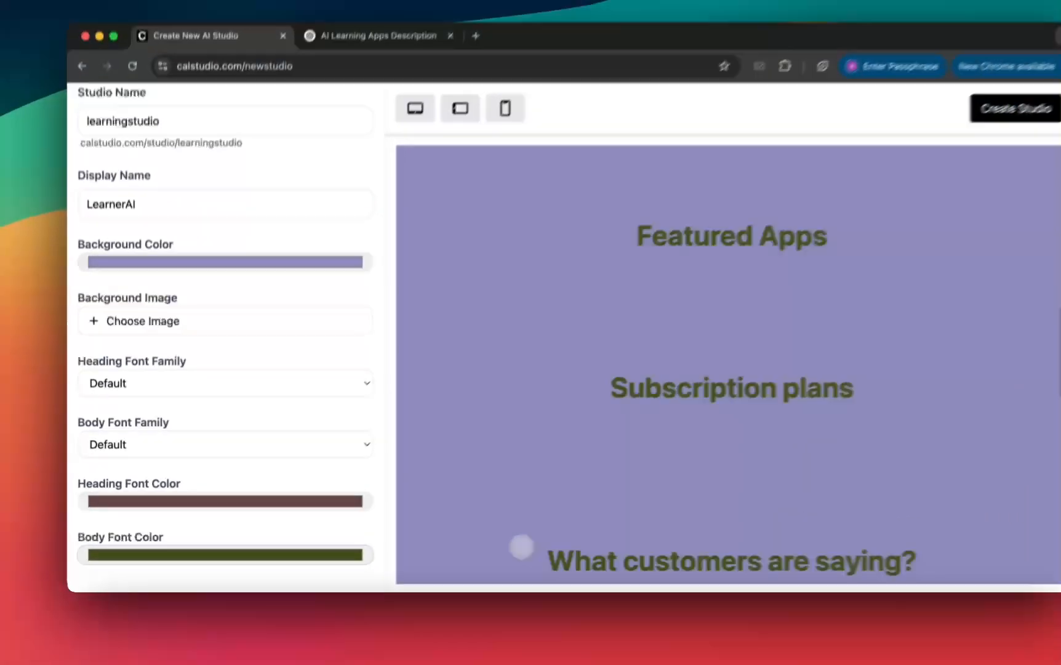
scroll(522, 546, down, 3)
scroll(521, 546, up, 15)
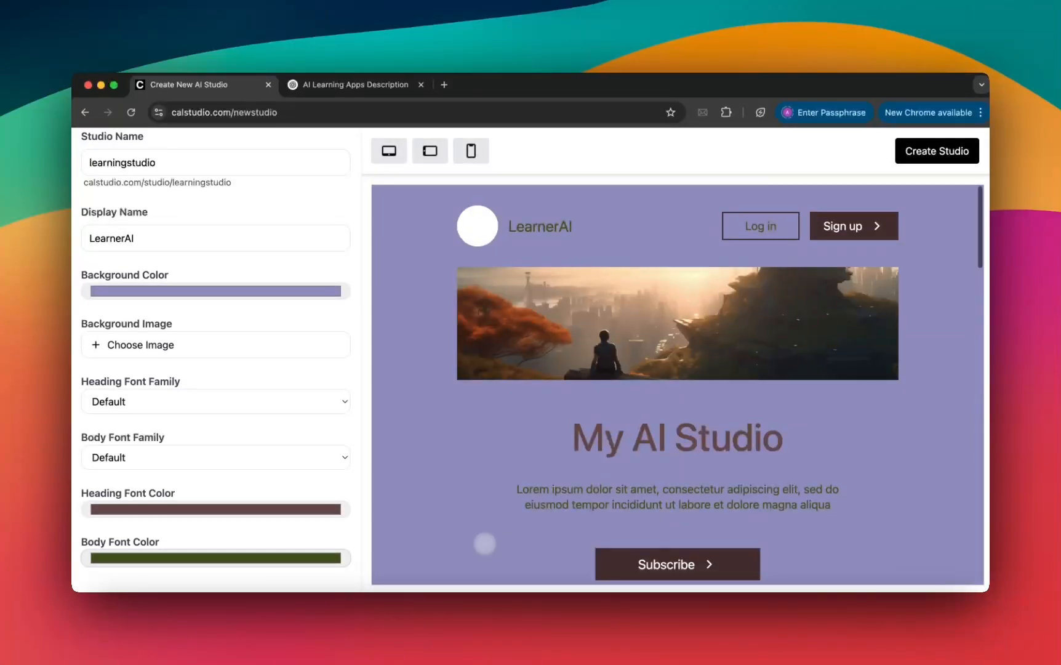
Step: In the main page settings, replace the header tagline with My Learning AI Studio
scroll(247, 330, up, 5)
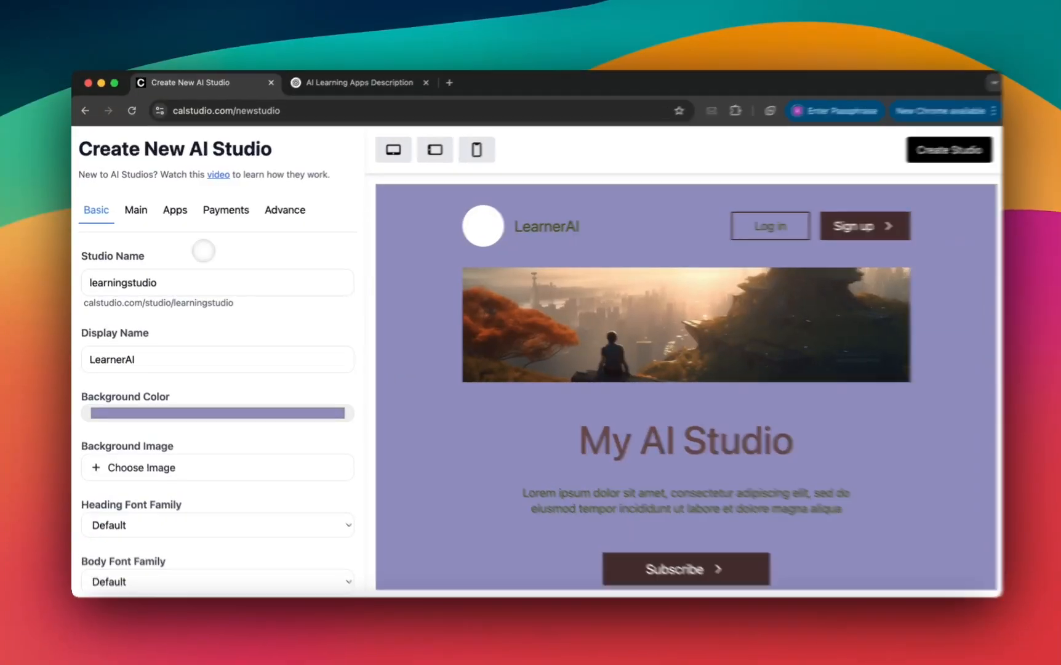
click(135, 208)
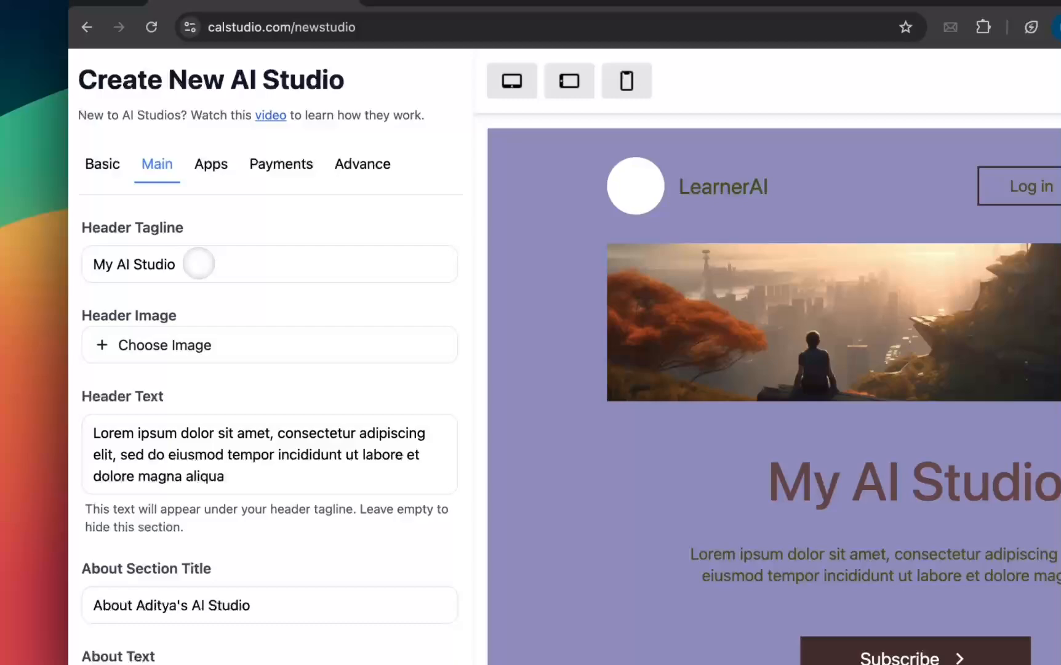
triple_click(166, 241)
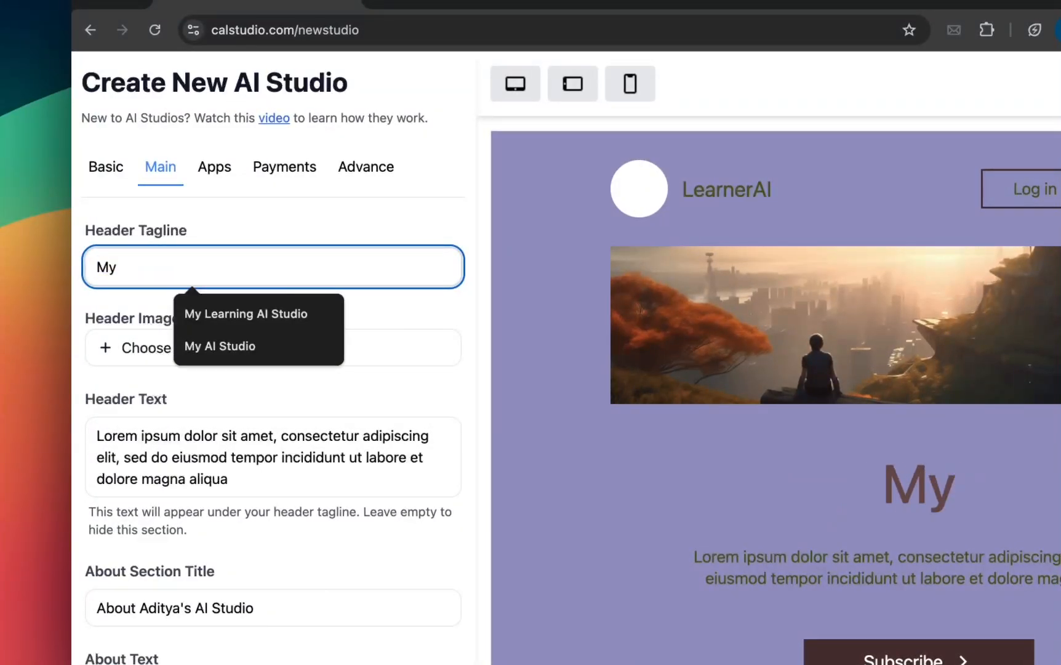
text(My Le)
click(246, 314)
scroll(247, 308, down, 1)
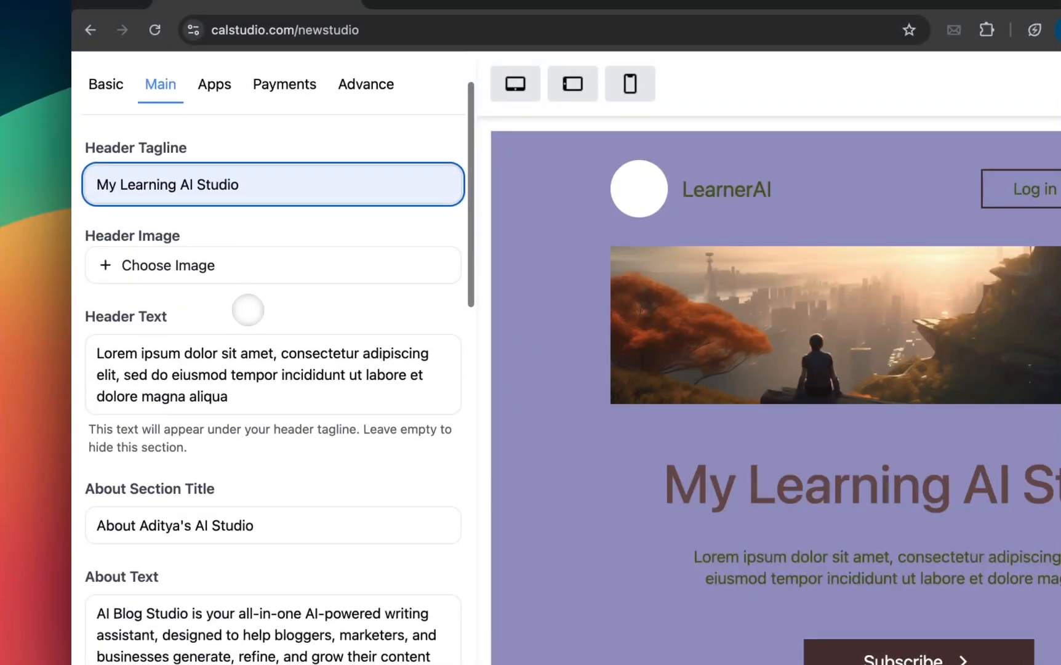
Step: Change the last word of the header tagline so it reads My Learning AI Platform
scroll(254, 348, up, 1)
double_click(224, 264)
text(P)
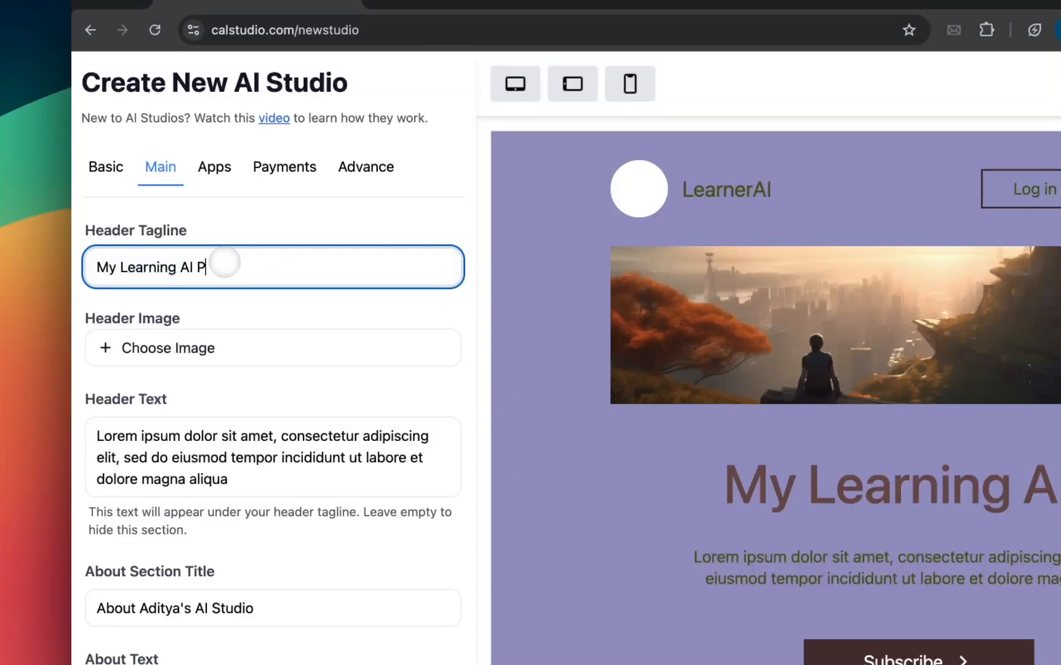
text(latform)
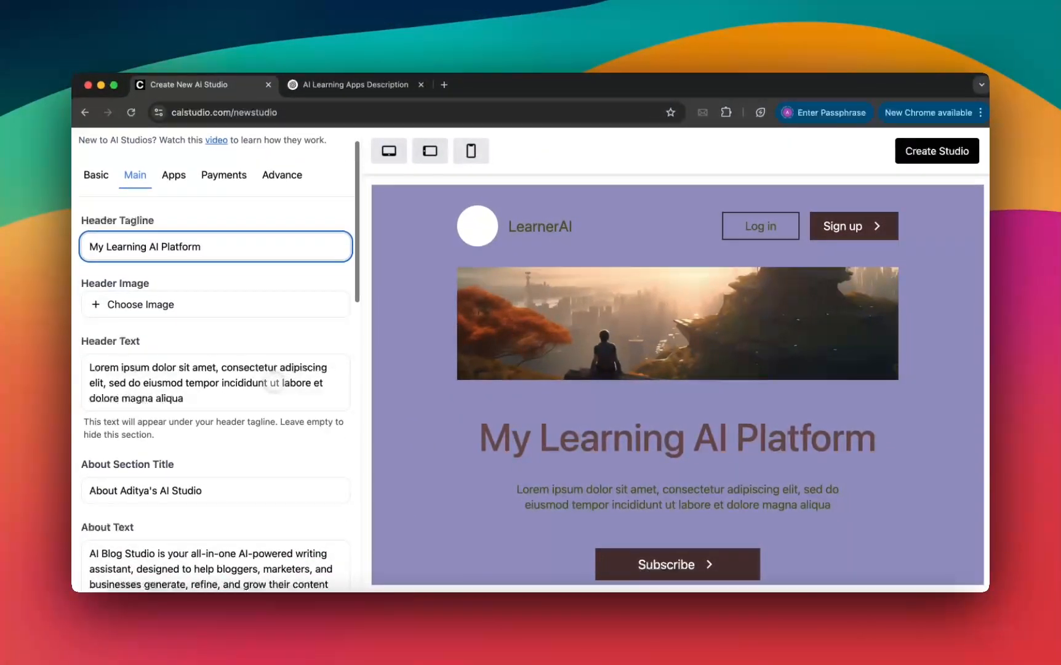
Step: Replace the header text with "Access a suite of Custom AI Learning apps powered by OpenAI, Claude, and Grok models!"
scroll(259, 369, down, 1)
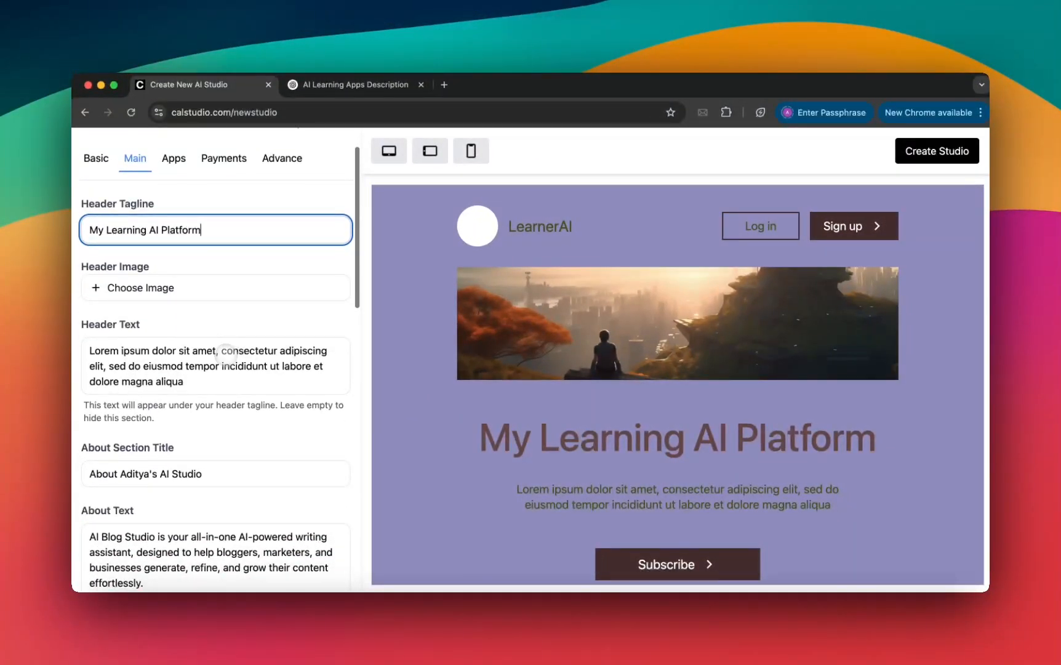
scroll(497, 465, down, 4)
scroll(498, 464, up, 2)
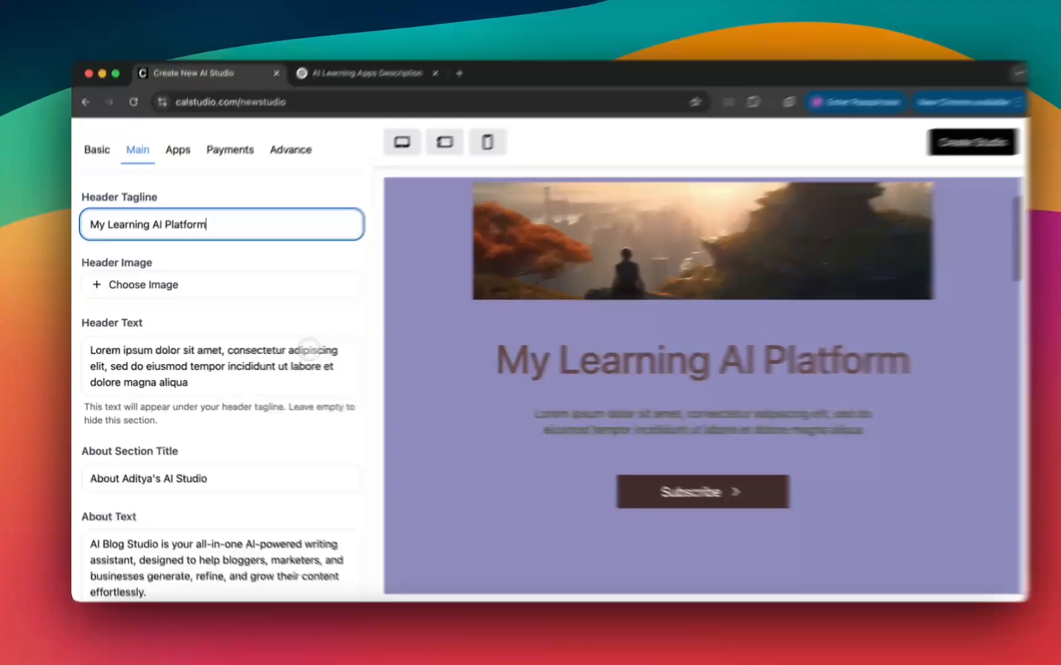
triple_click(310, 349)
key(BackSpace)
text(A)
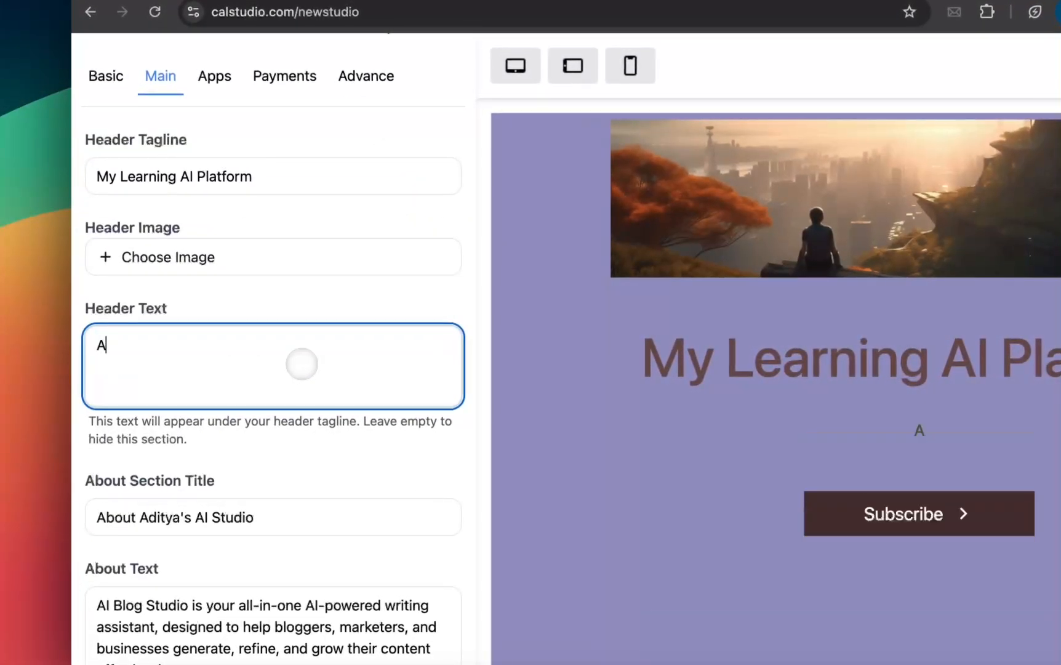
text(ccess a suite of Custom AI Learning apps powered by OpenAI, C)
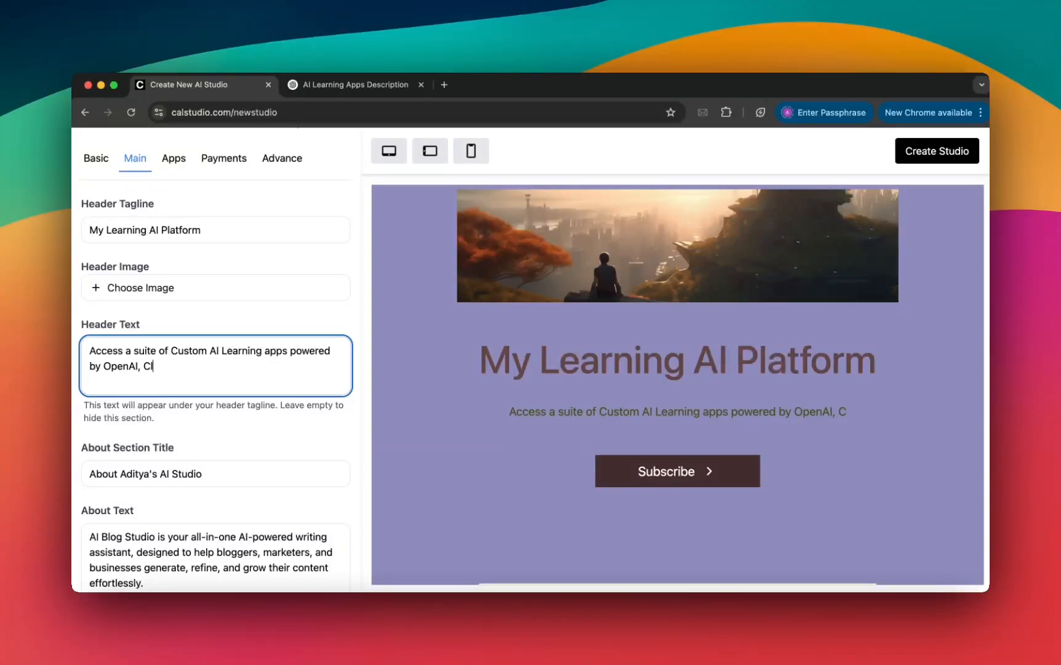
text(aude, and Grok models!)
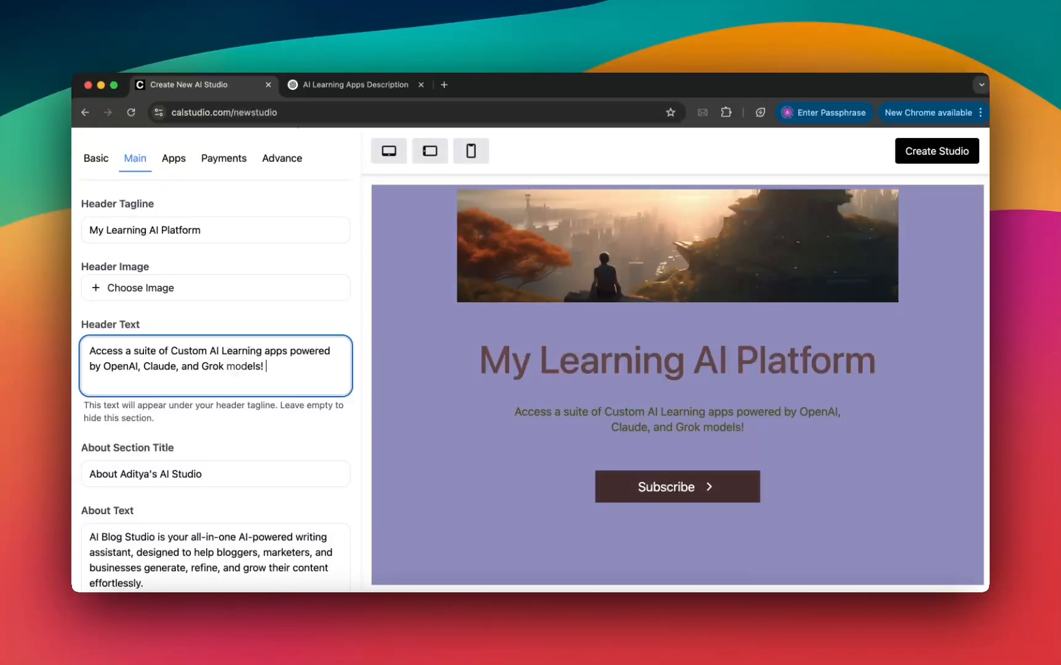
Step: Change the About section title to About My Learning AI Studio
scroll(237, 407, down, 3)
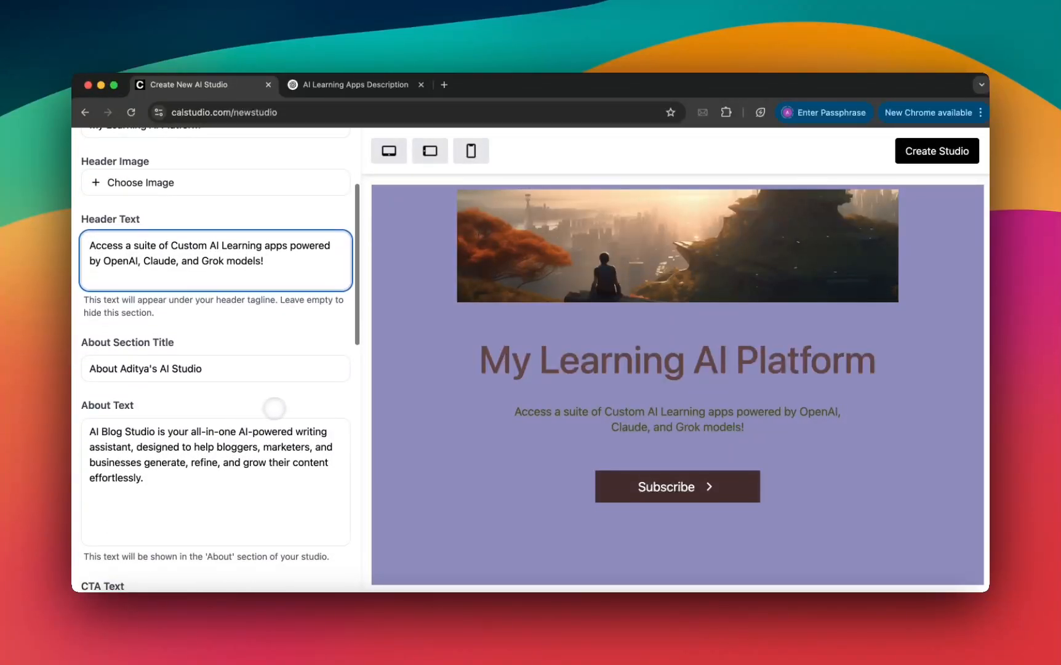
scroll(453, 422, down, 5)
scroll(218, 377, down, 1)
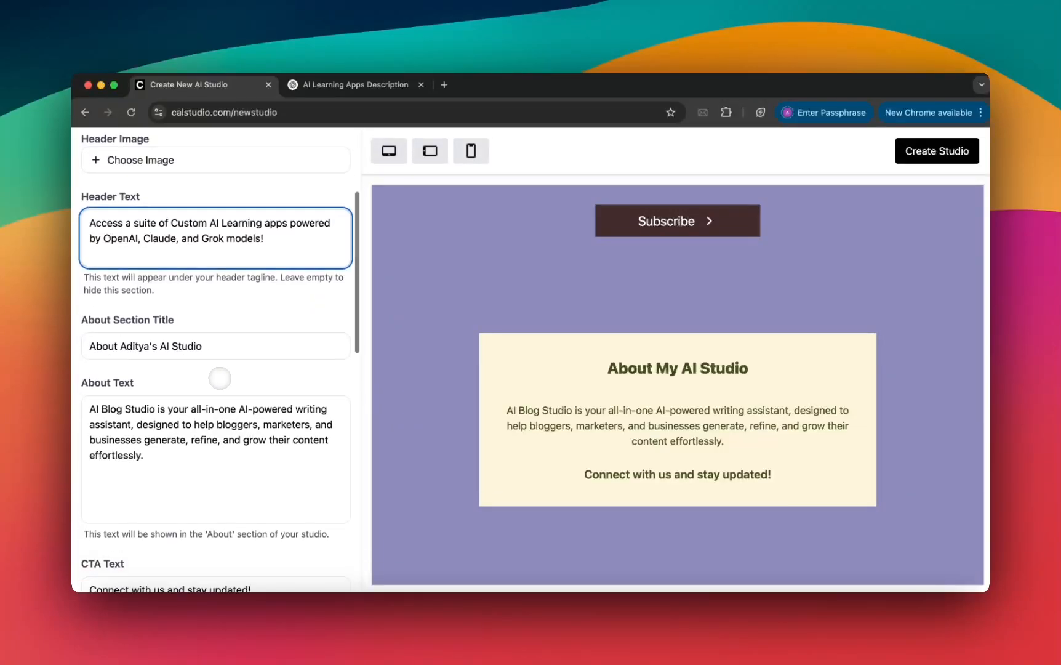
double_click(144, 350)
key(BackSpace)
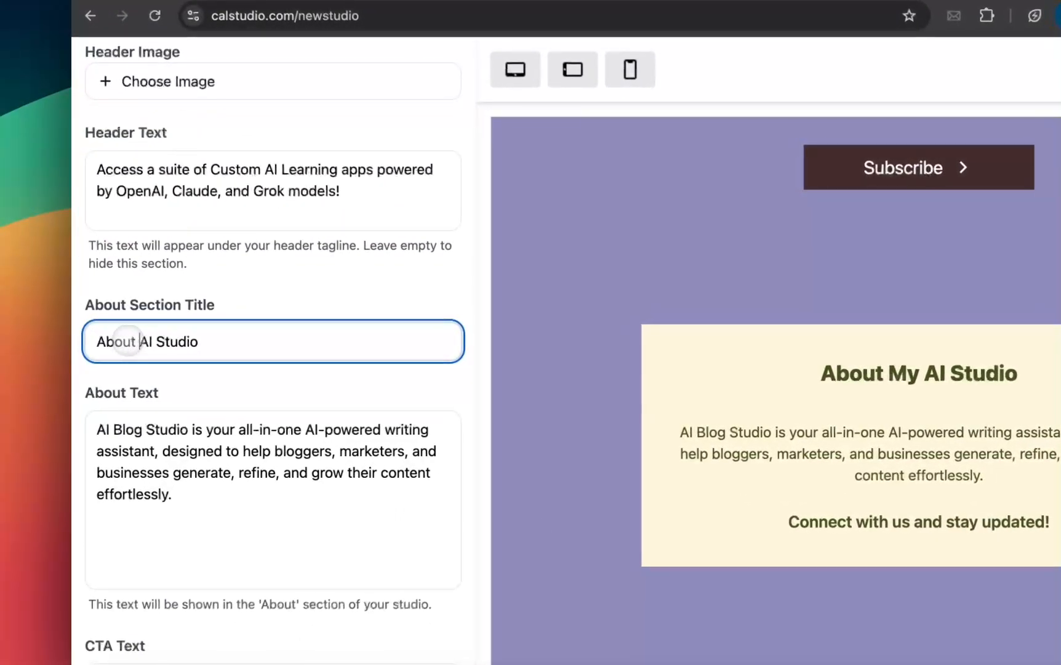
text(My Learning)
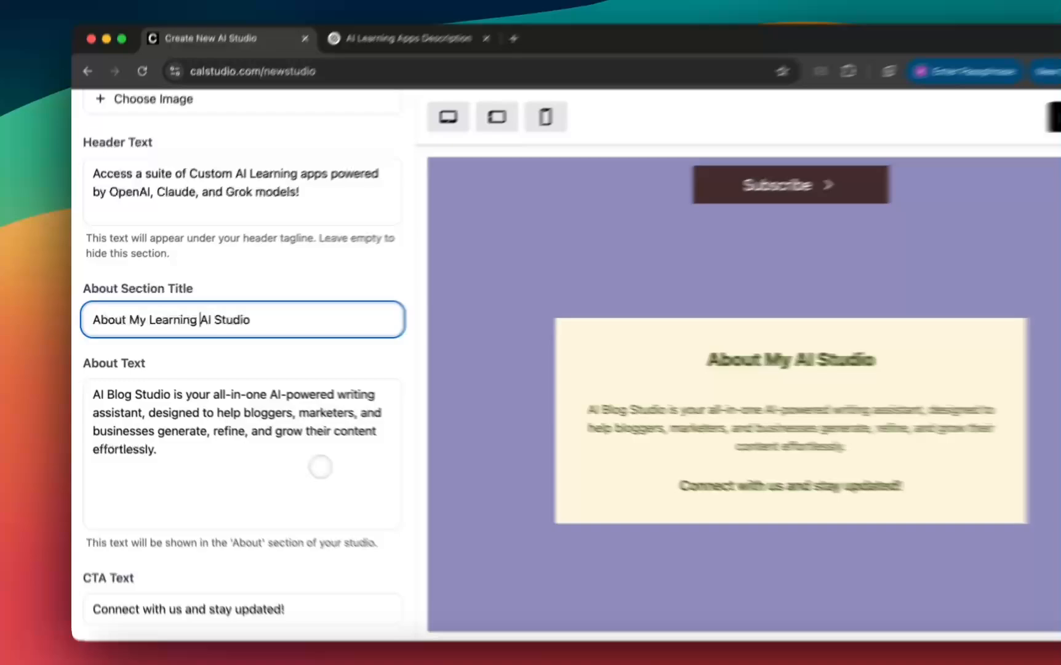
Step: Replace the studio's About text with the ChatGPT description, copied from "Explore our AI Studio" through "practical learning"
click(271, 431)
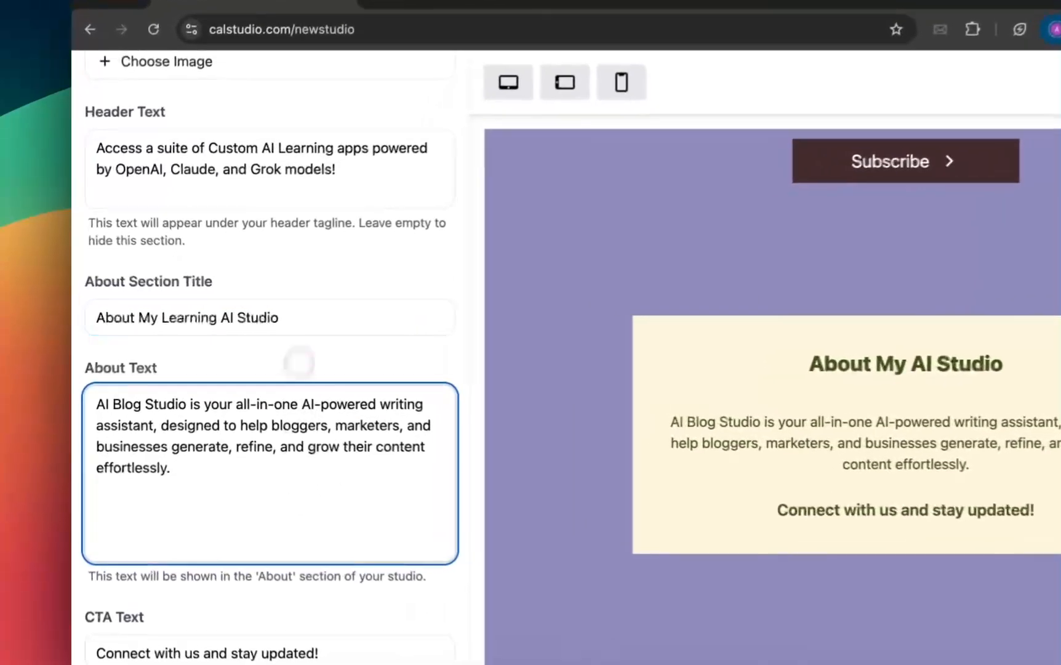
click(308, 84)
scroll(536, 391, up, 3)
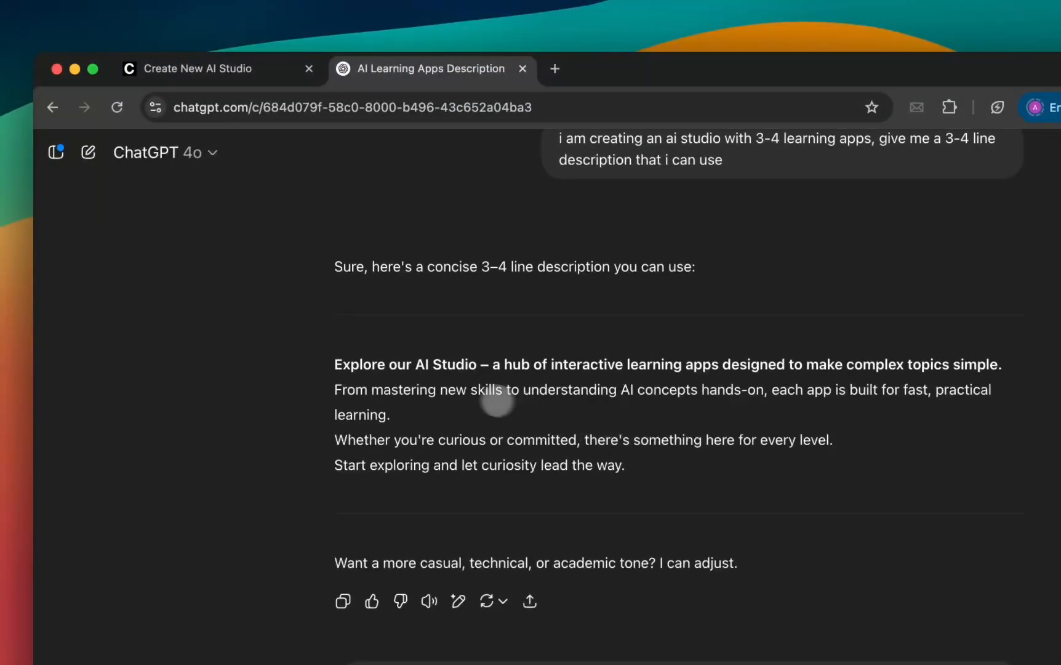
drag(380, 414, 324, 360)
key(super+c)
click(197, 69)
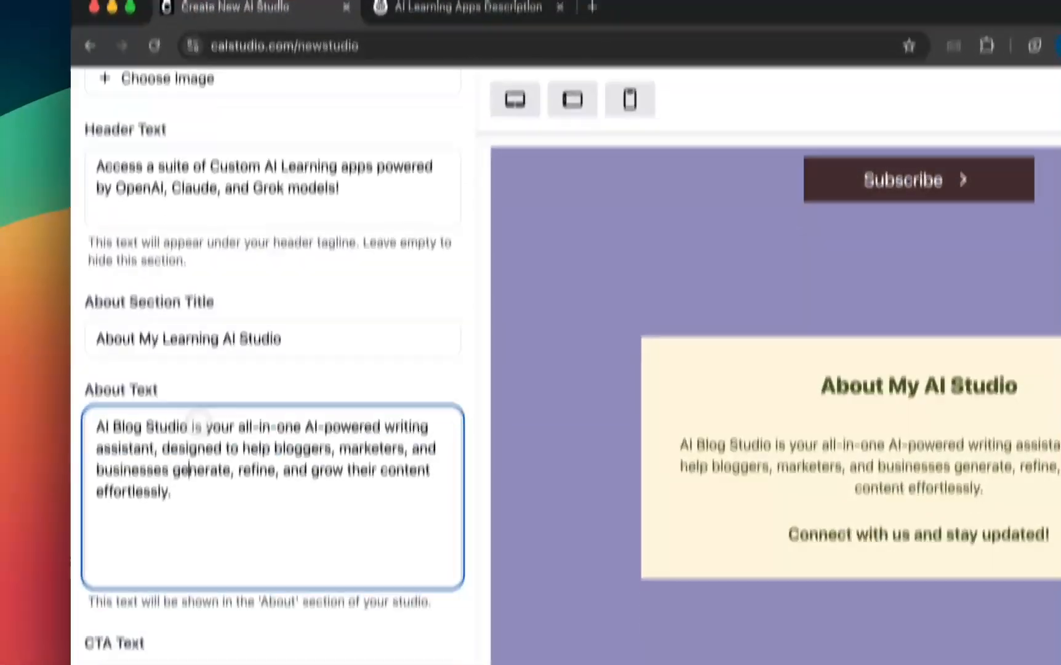
key(super+a)
key(super+v)
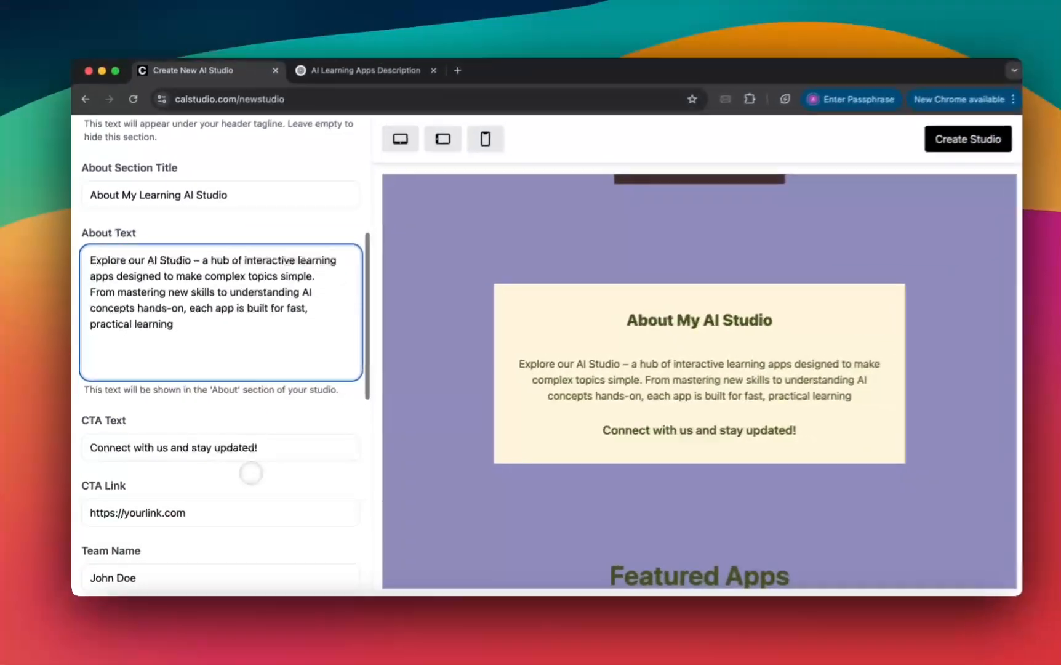
scroll(245, 473, down, 3)
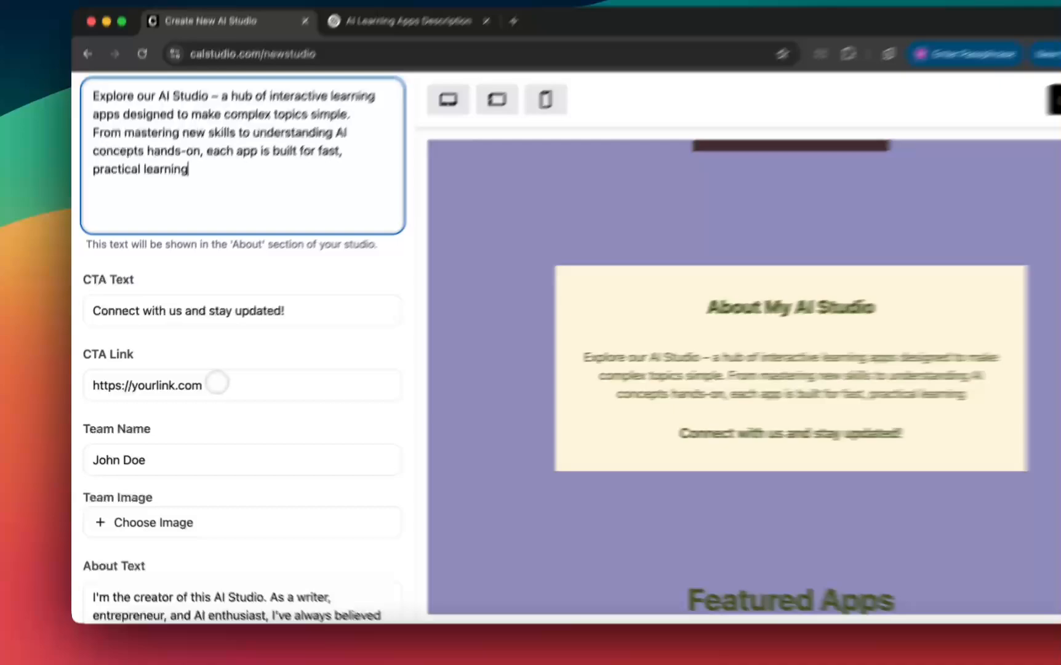
drag(192, 390, 142, 389)
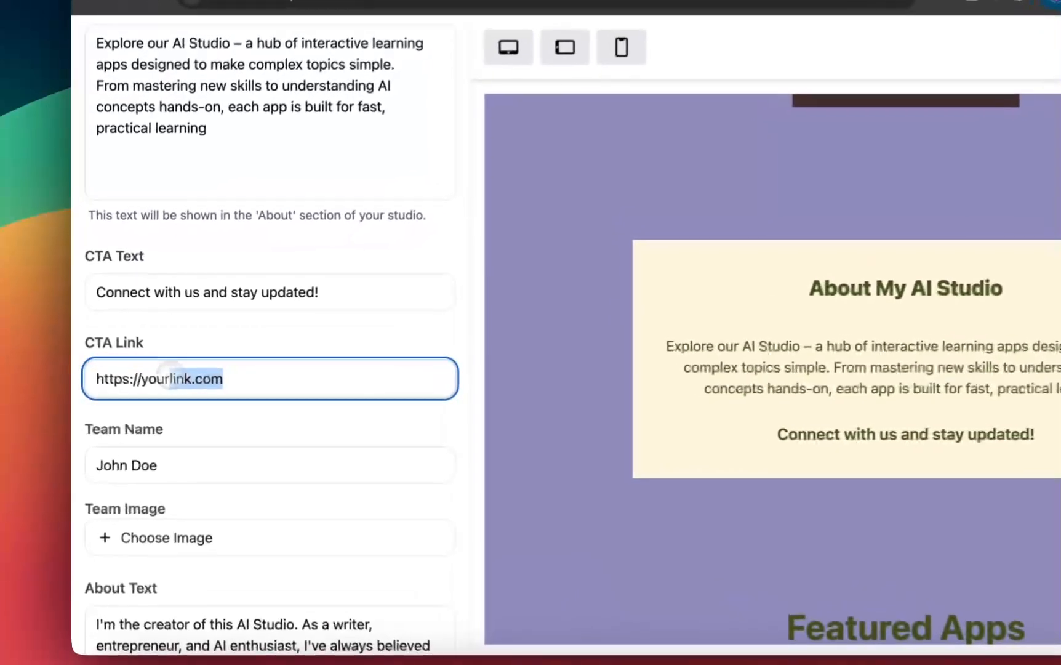
key(BackSpace)
key(BackSpace)
key(BackSpace)
key(BackSpace)
key(BackSpace)
text(calstudi)
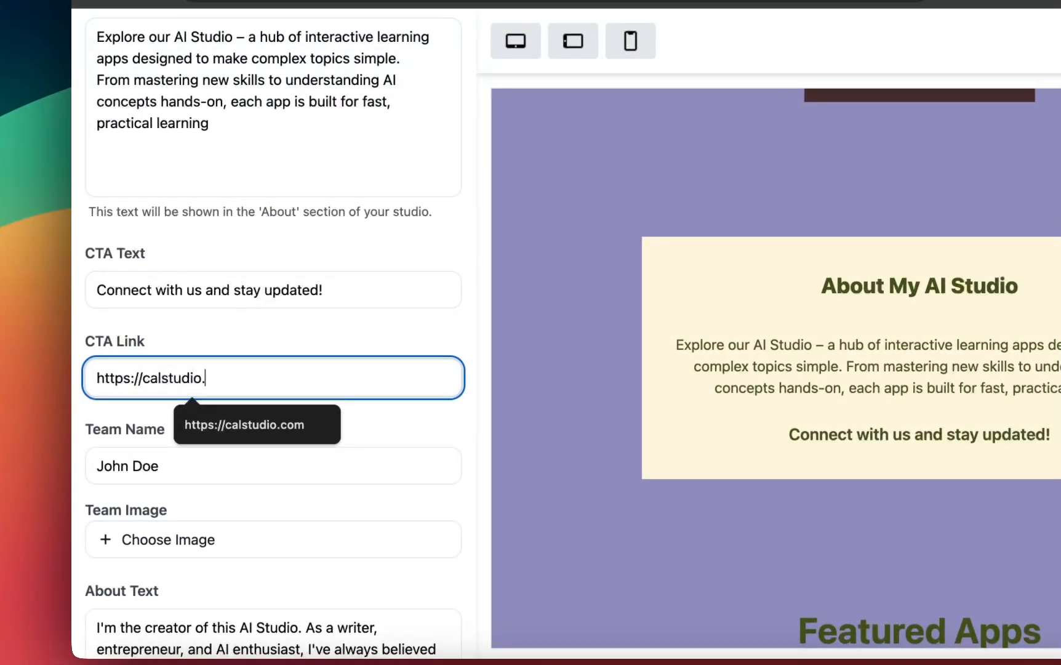
Step: Replace the placeholder team name with the creator's first name
scroll(223, 338, down, 5)
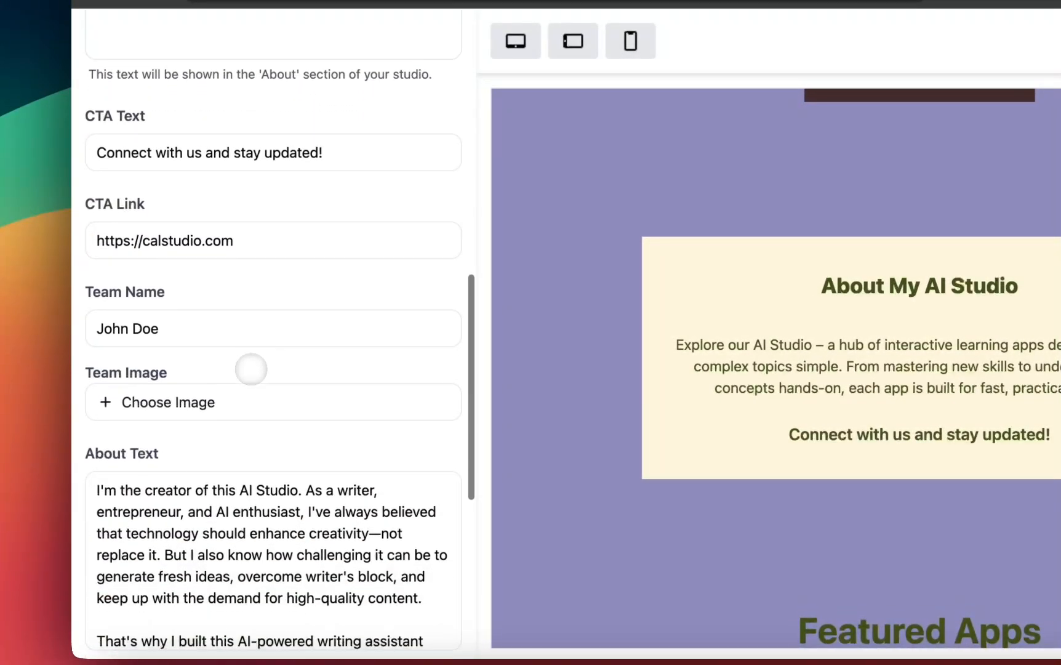
scroll(659, 401, down, 4)
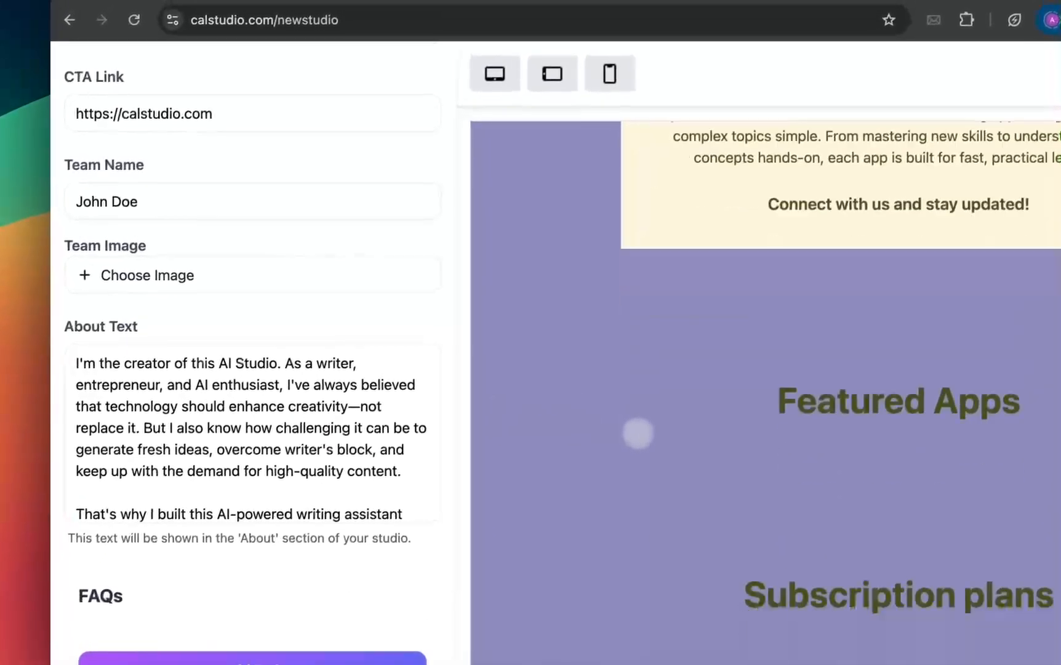
scroll(637, 435, down, 8)
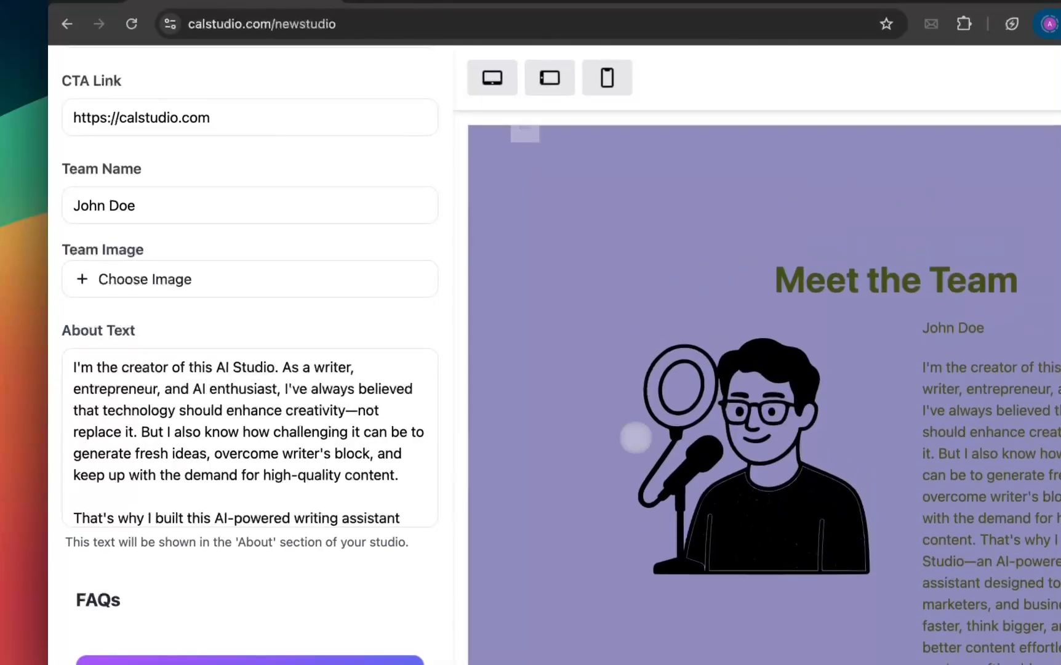
scroll(635, 437, up, 1)
scroll(194, 234, up, 1)
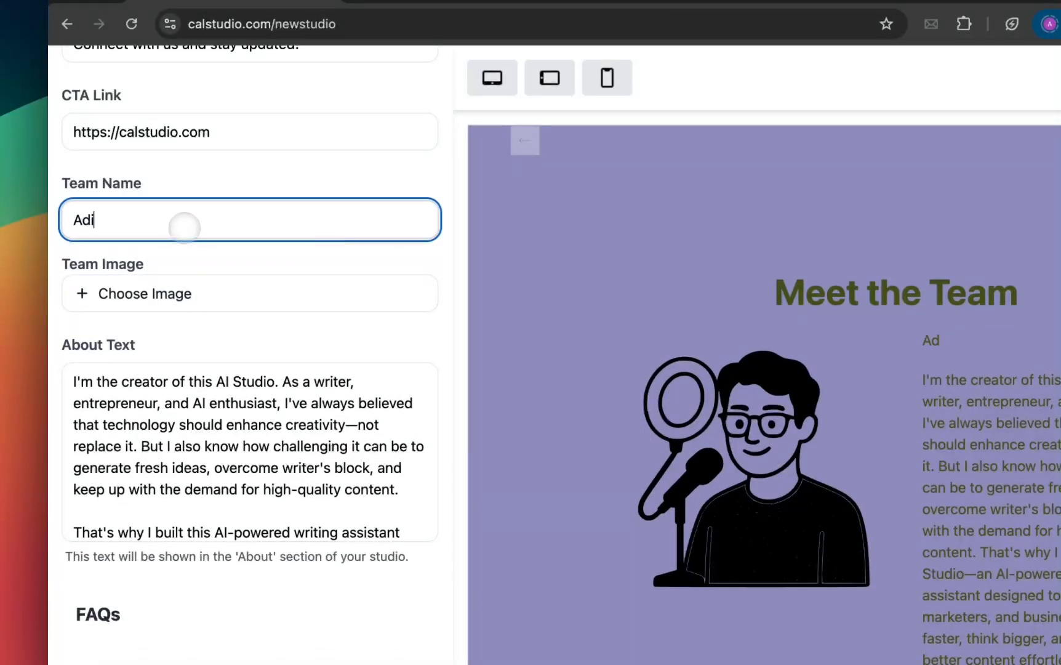
scroll(215, 380, up, 1)
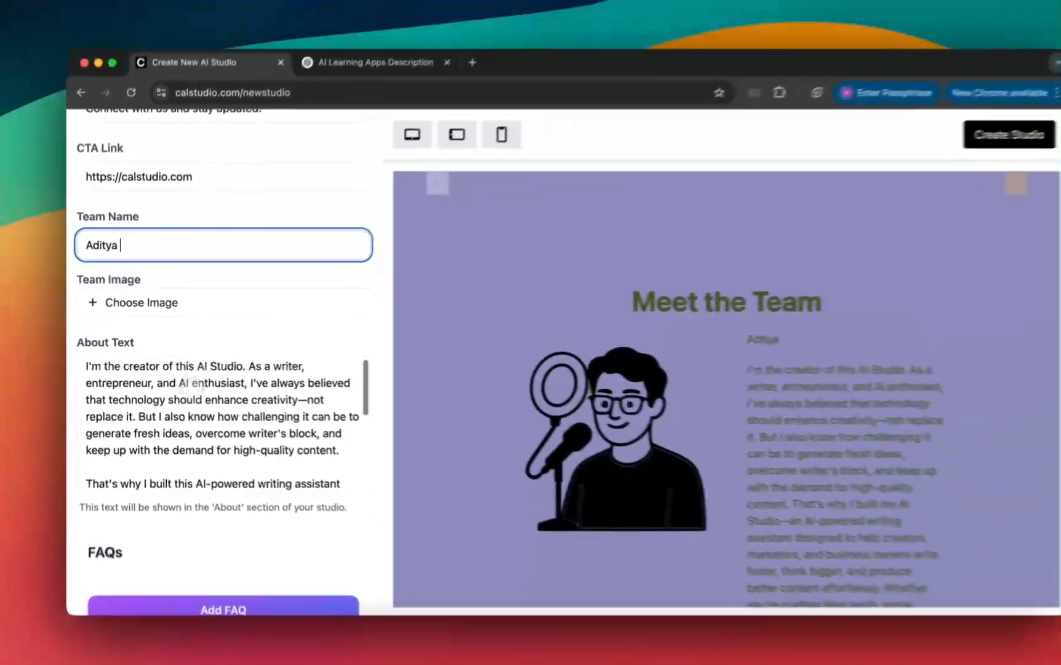
Step: Delete the middle paragraphs of the team's About text, keeping the opening paragraph and the closing line about redefining writing
scroll(228, 468, down, 5)
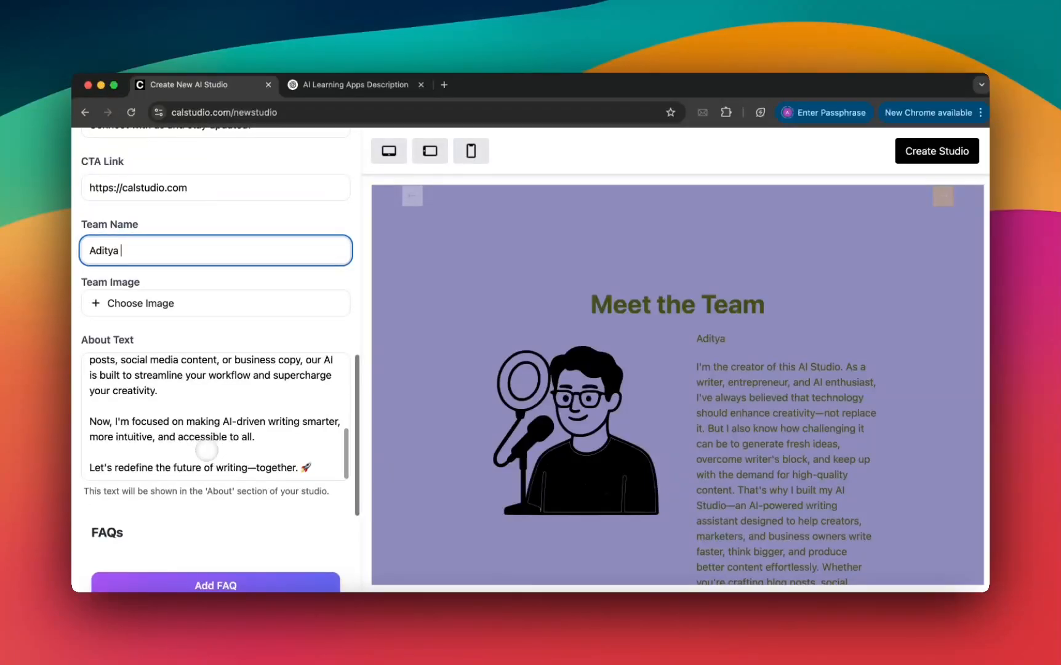
drag(288, 452, 186, 405)
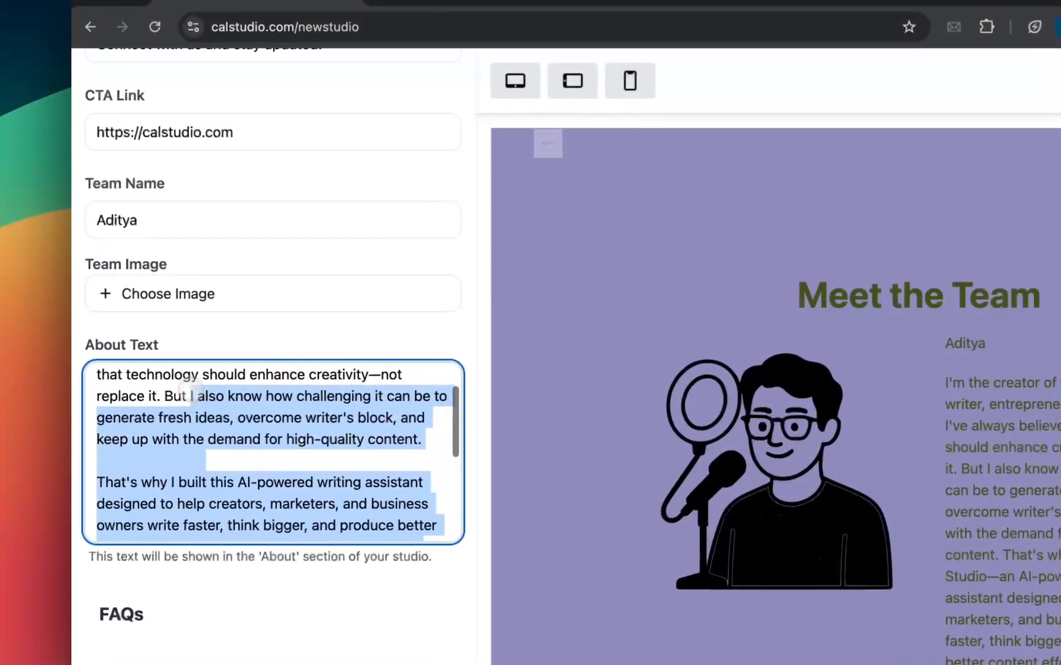
key(BackSpace)
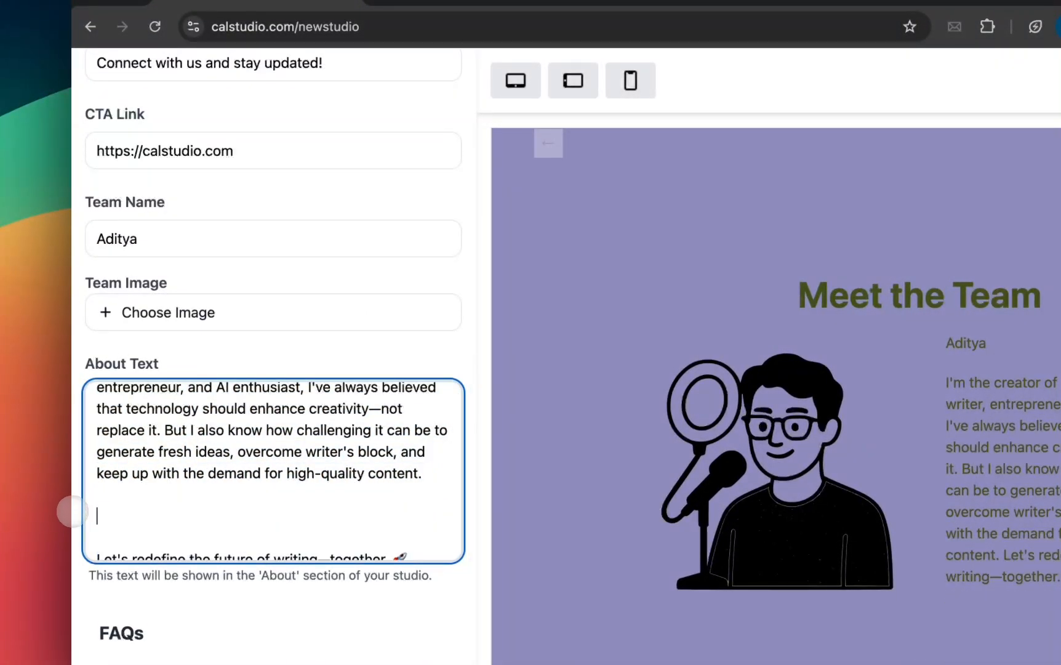
Step: Copy the whole team About text and start a ChatGPT prompt reading "change this text to something"
scroll(202, 530, up, 1)
key(super+a)
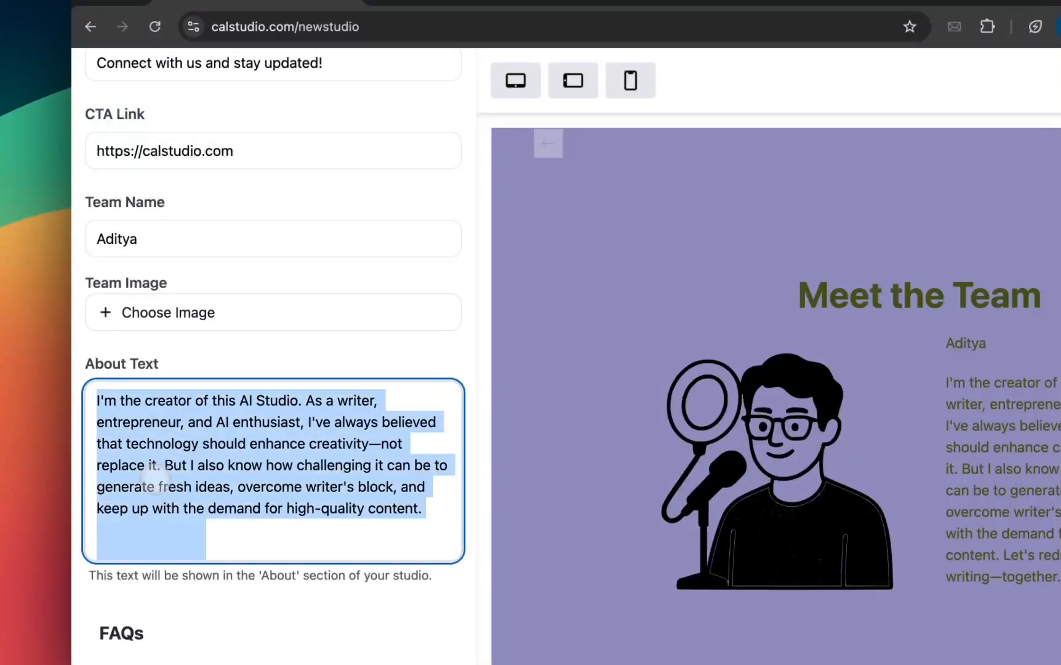
click(442, 26)
click(427, 512)
text(change t)
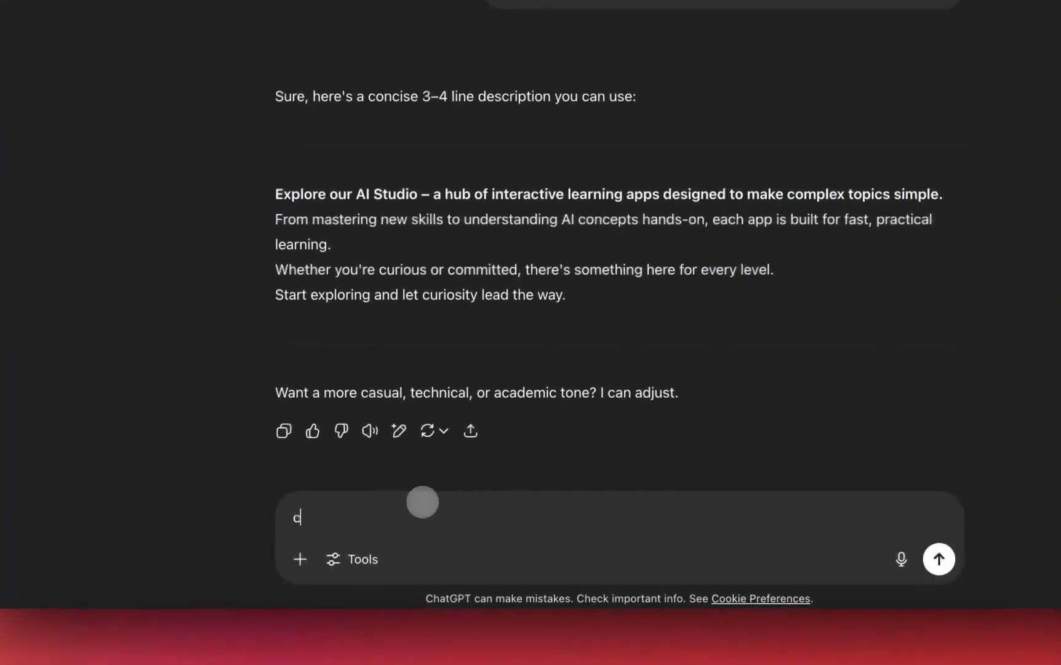
text(his about)
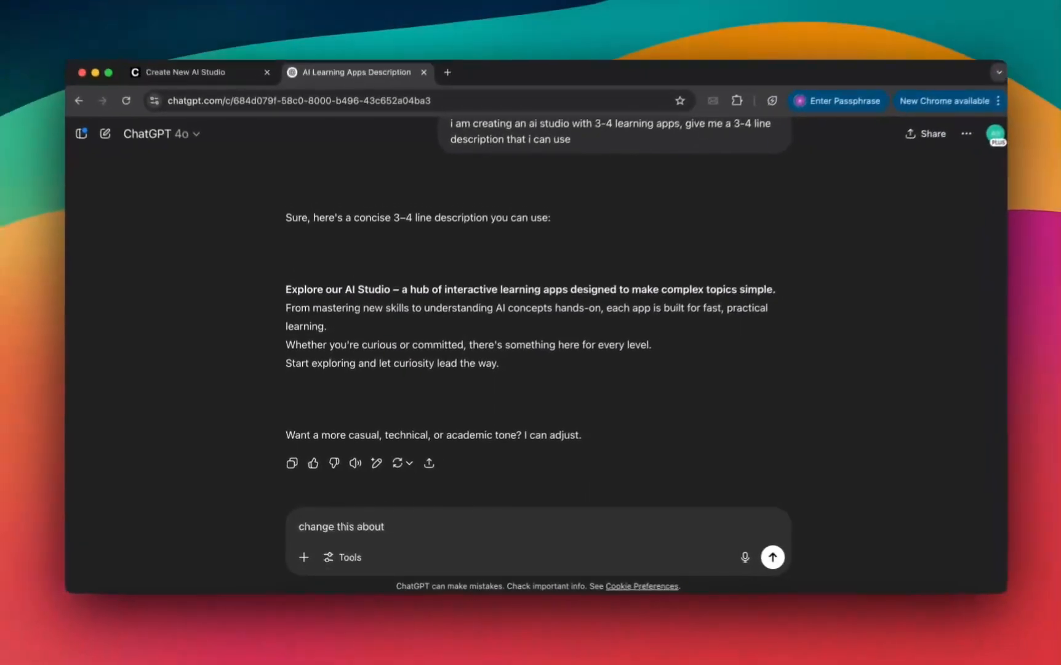
key(BackSpace)
key(BackSpace)
key(BackSpace)
key(BackSpace)
key(BackSpace)
text(text t)
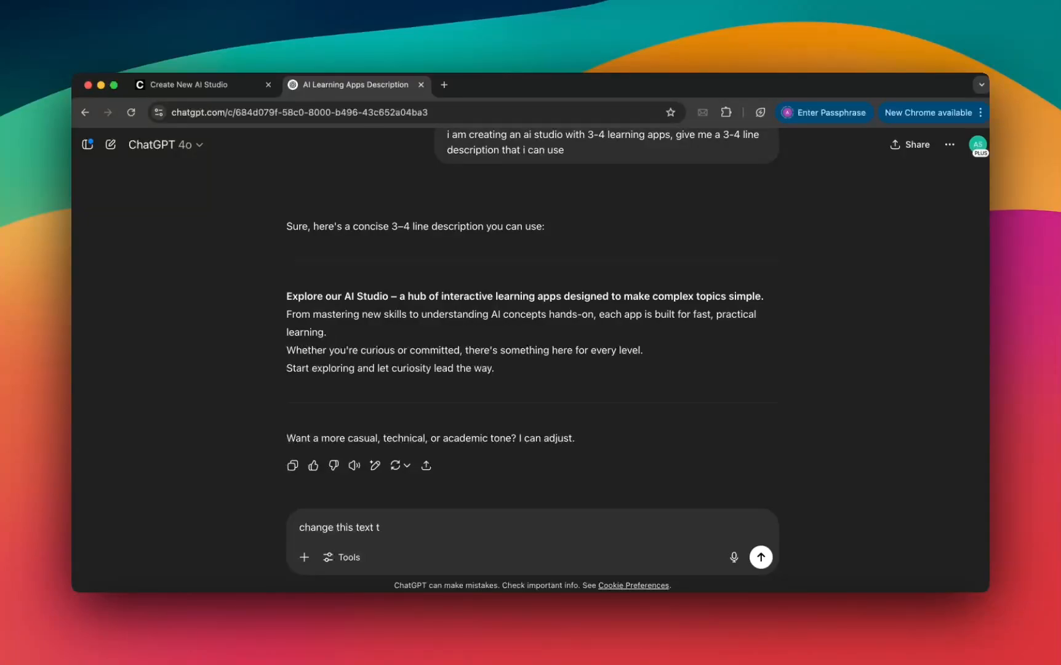
text(o something)
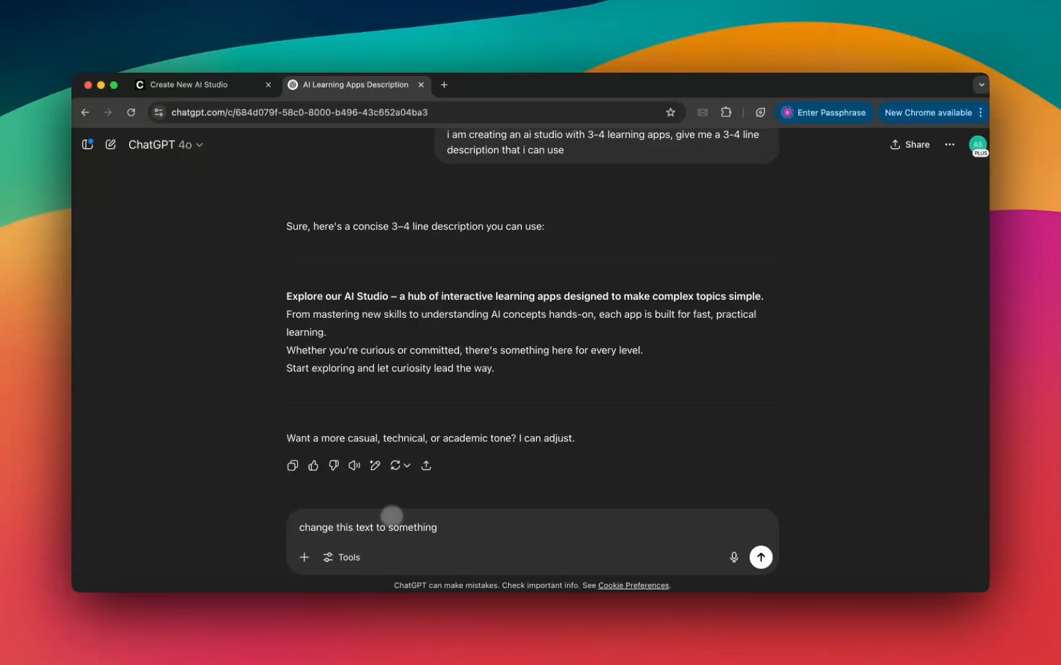
Step: Reword the prompt to "change this text for it to be something related to my studio:", paste the copied About text below and send it
double_click(397, 527)
key(BackSpace)
key(BackSpace)
key(BackSpace)
key(BackSpace)
text(for)
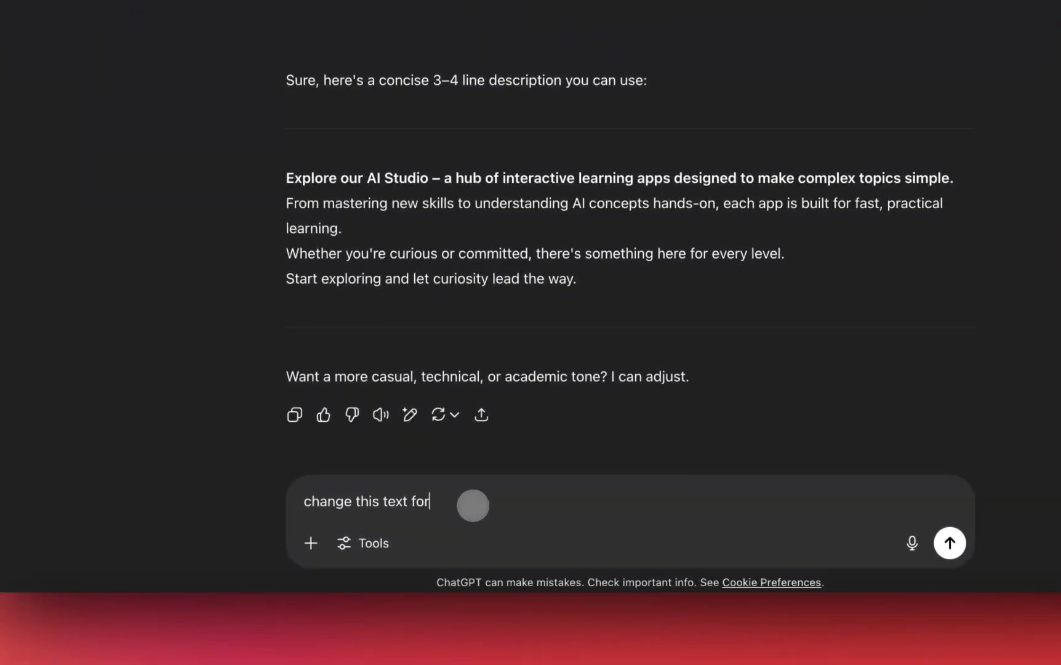
text( it to be something related to my )
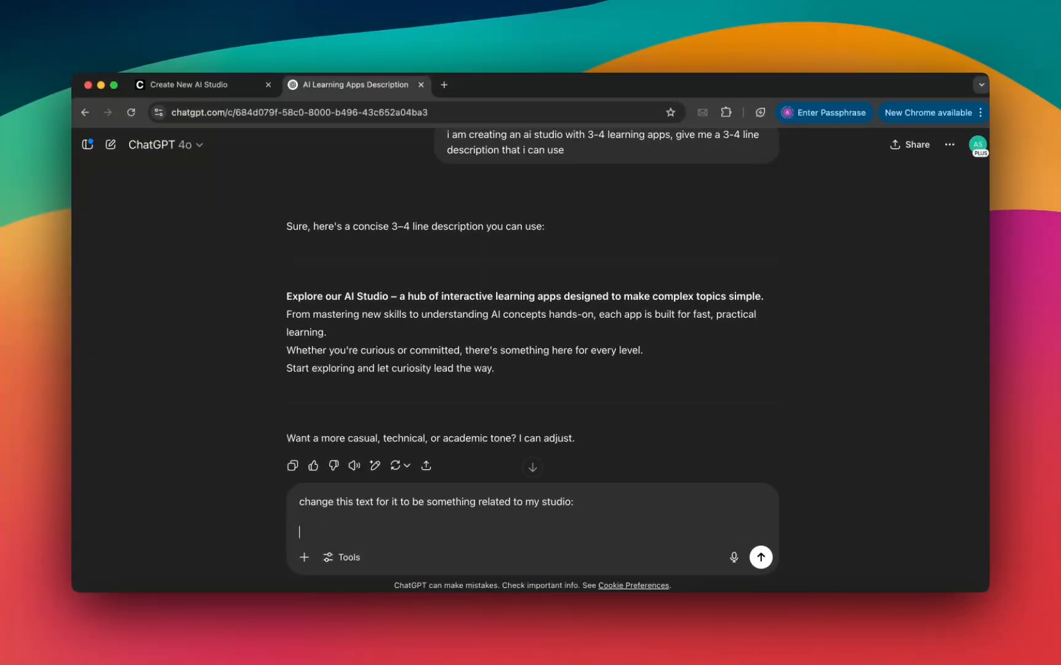
text(studio:)
key(super+v)
key(Return)
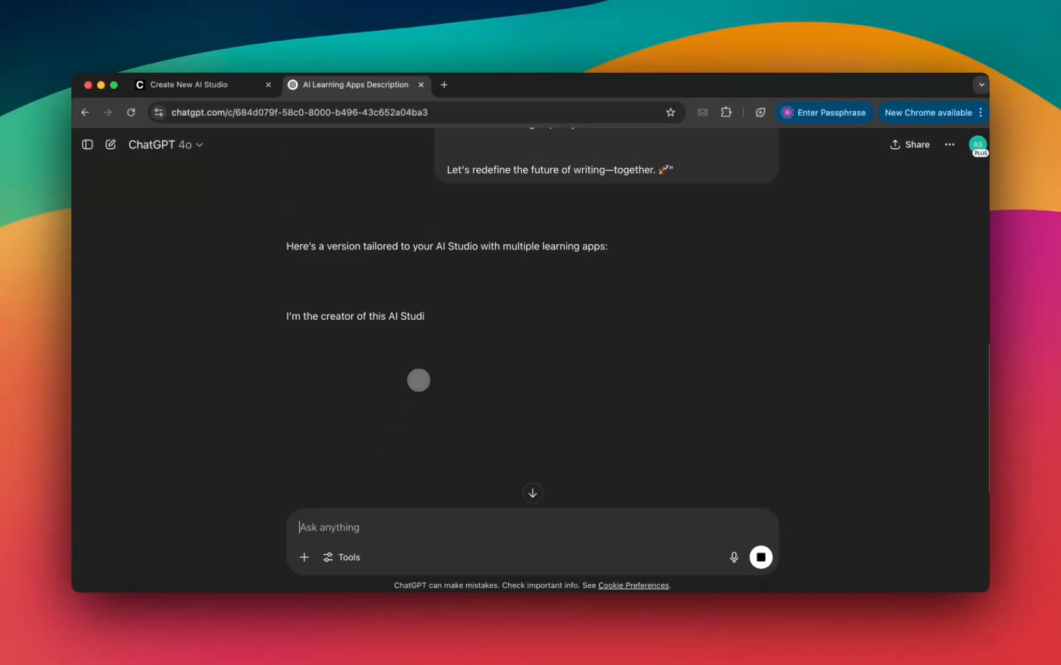
Step: Copy ChatGPT's rewritten learning-studio text and paste it over the team's About text in the studio form
drag(545, 318, 281, 252)
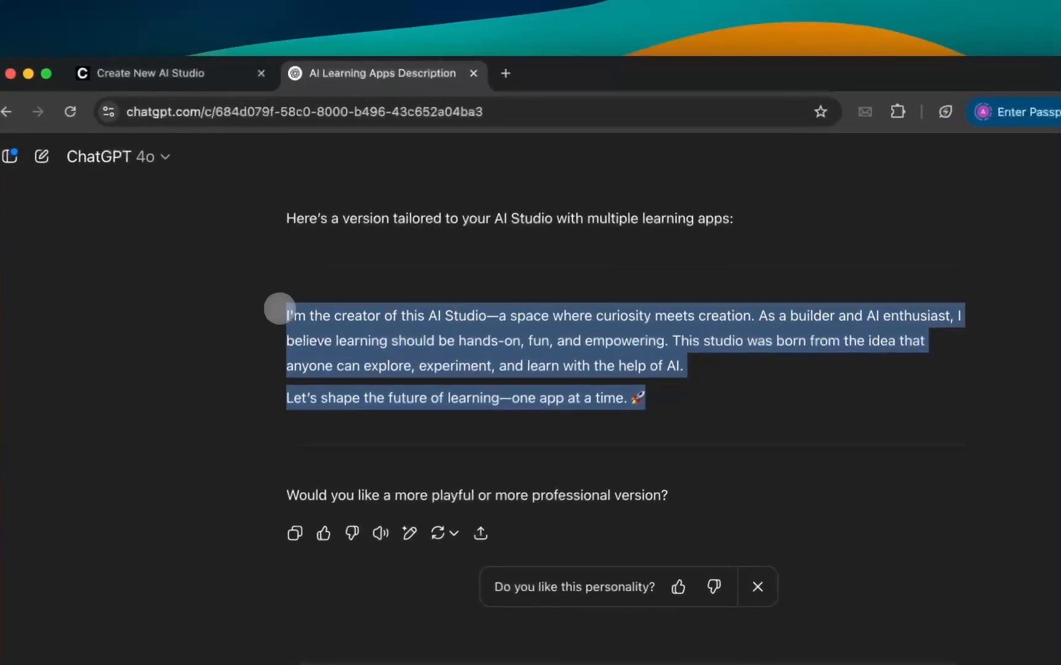
key(super+c)
click(185, 72)
key(super+v)
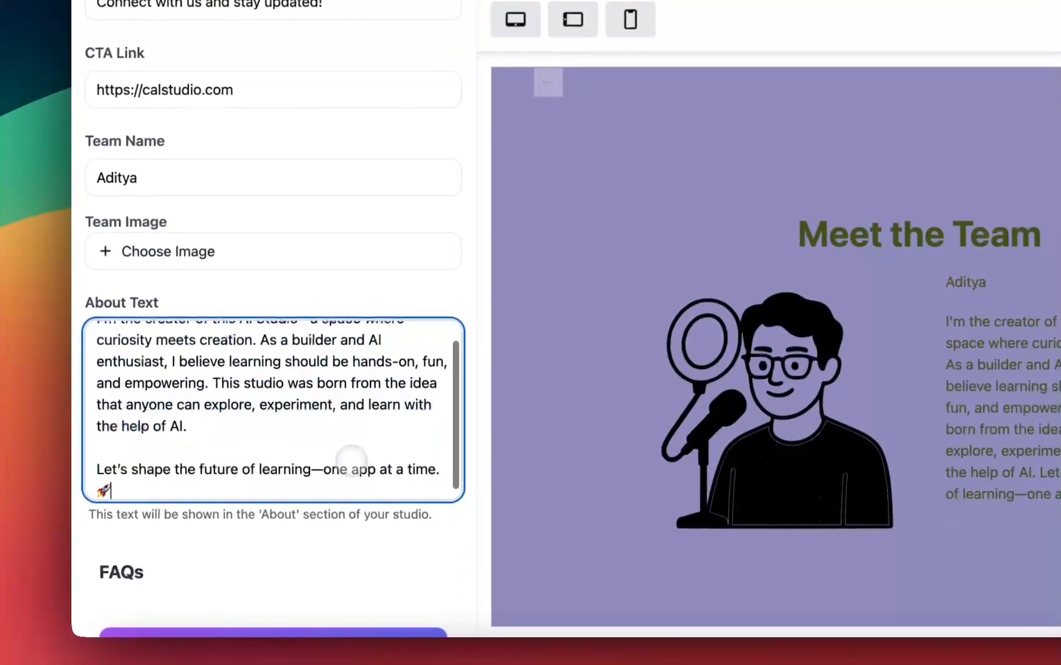
scroll(352, 438, up, 1)
scroll(351, 381, down, 1)
scroll(348, 370, up, 1)
scroll(343, 345, down, 2)
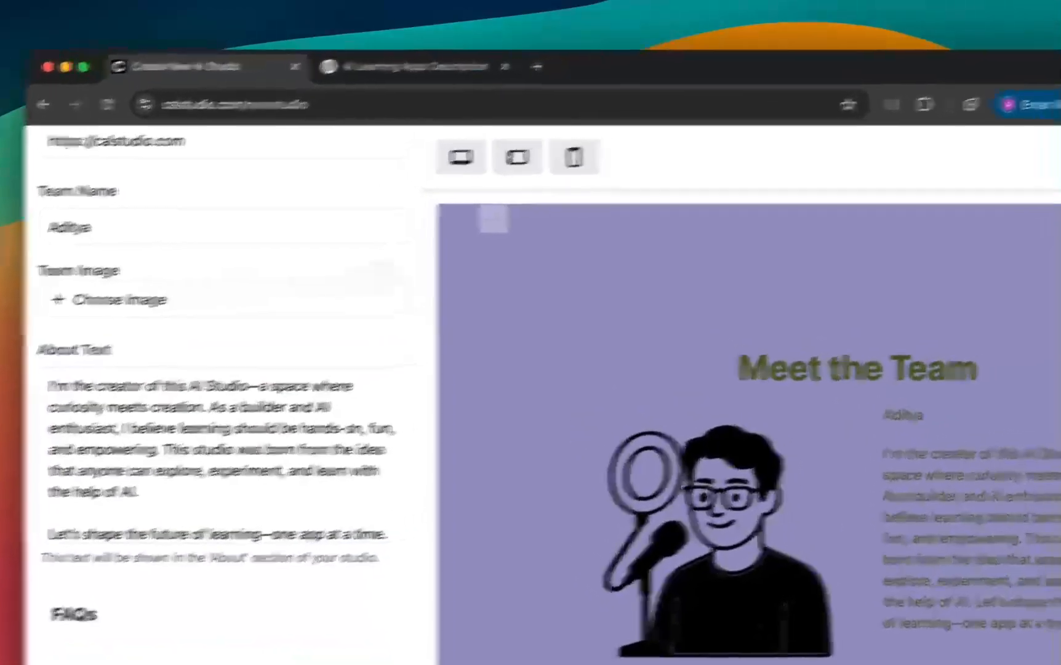
Step: Search the computer for "picofme" and upload one of the portrait photos as the team image
click(372, 296)
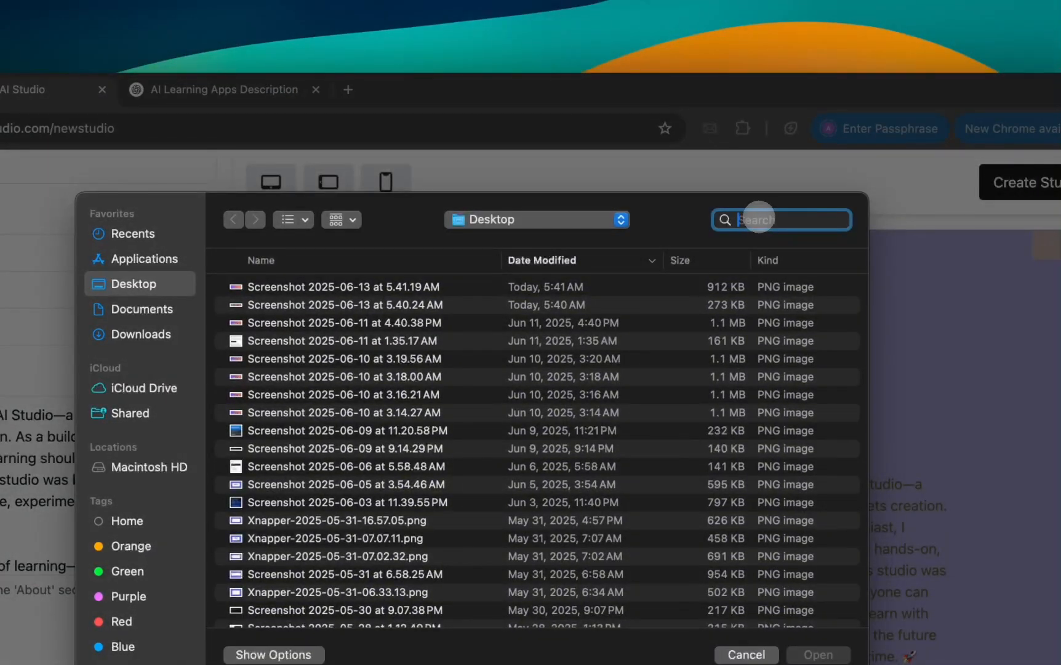
text(p)
click(141, 333)
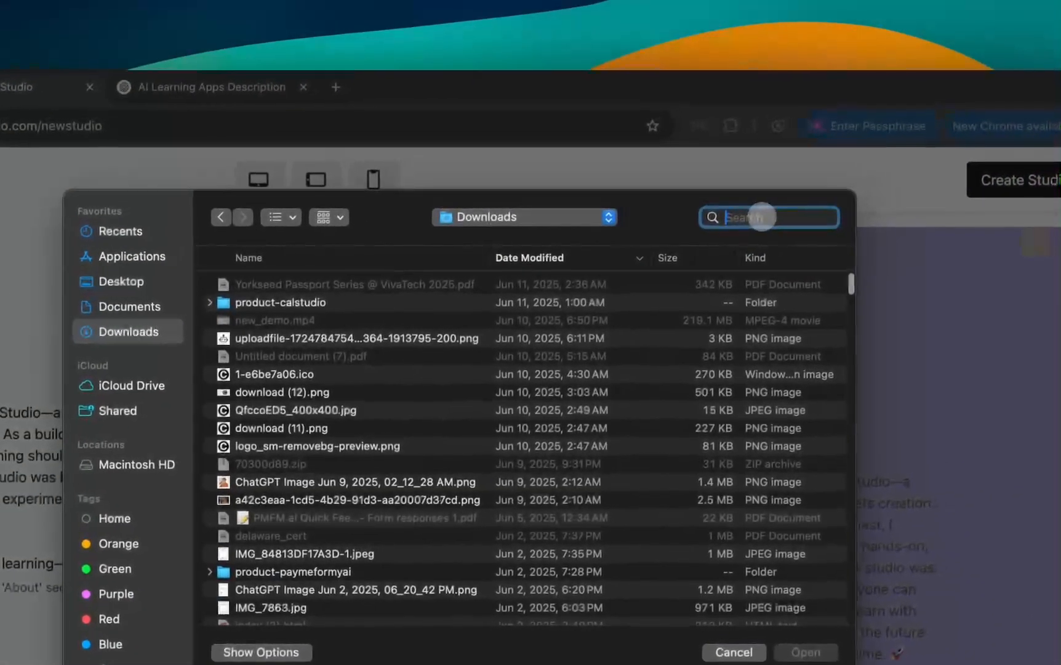
text(picofme)
key(Return)
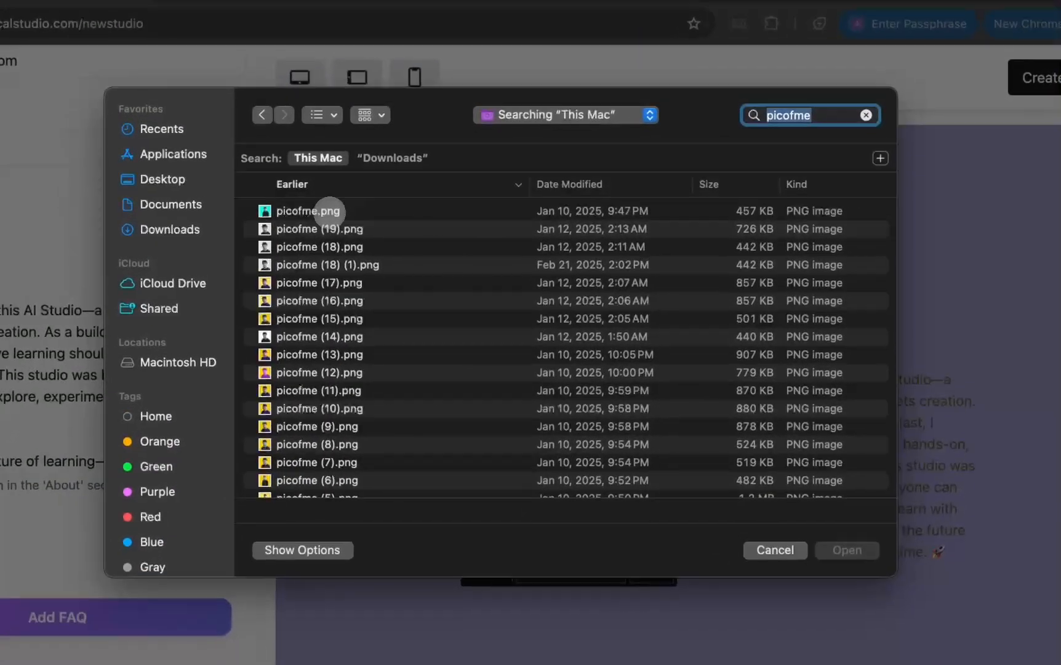
click(283, 319)
click(809, 640)
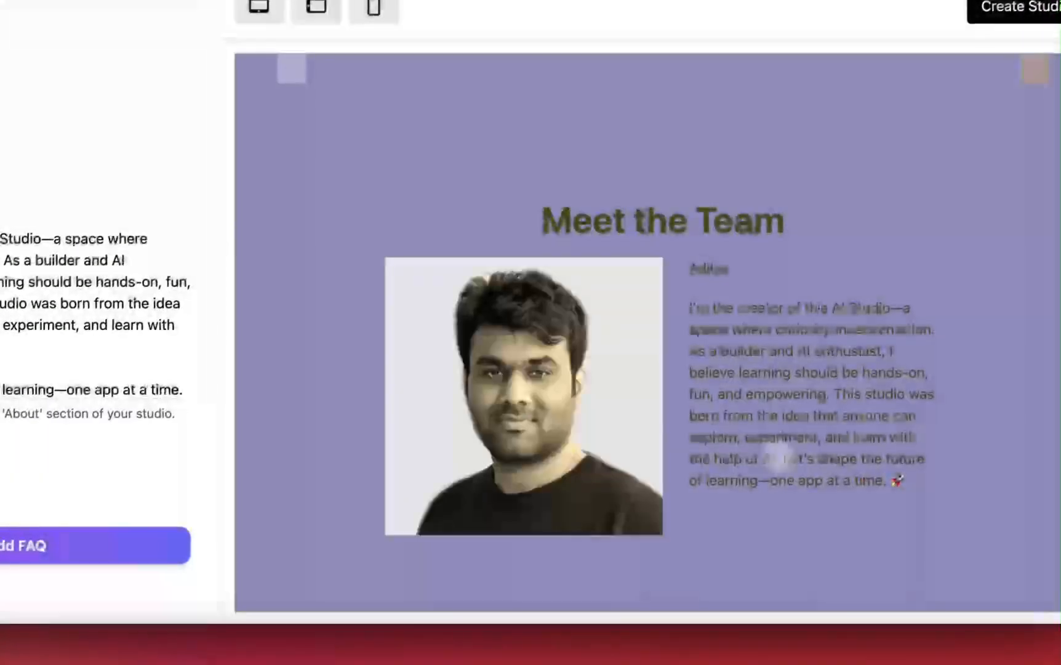
scroll(128, 350, down, 1)
scroll(332, 307, up, 3)
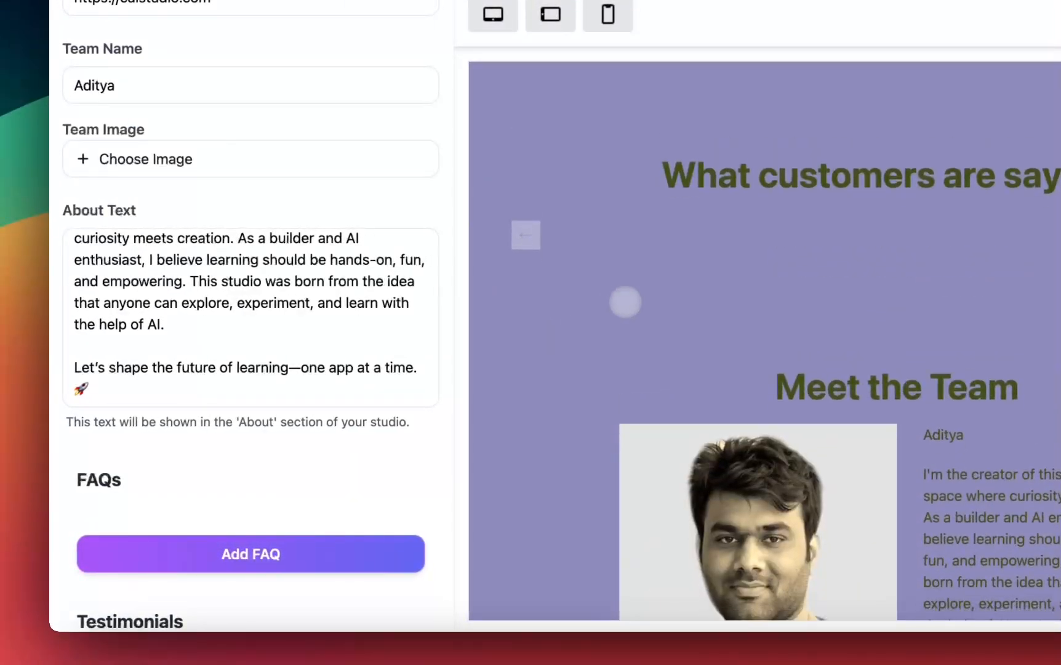
Step: Add an FAQ entry with the question "How do I use this platform?"
scroll(625, 302, down, 6)
scroll(221, 443, down, 3)
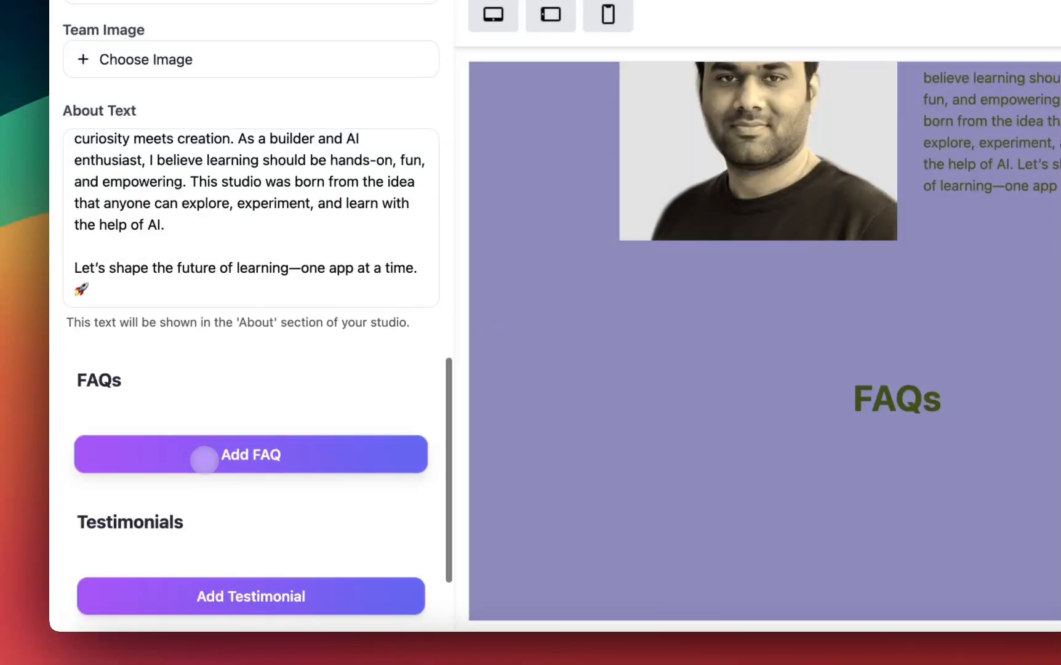
click(203, 460)
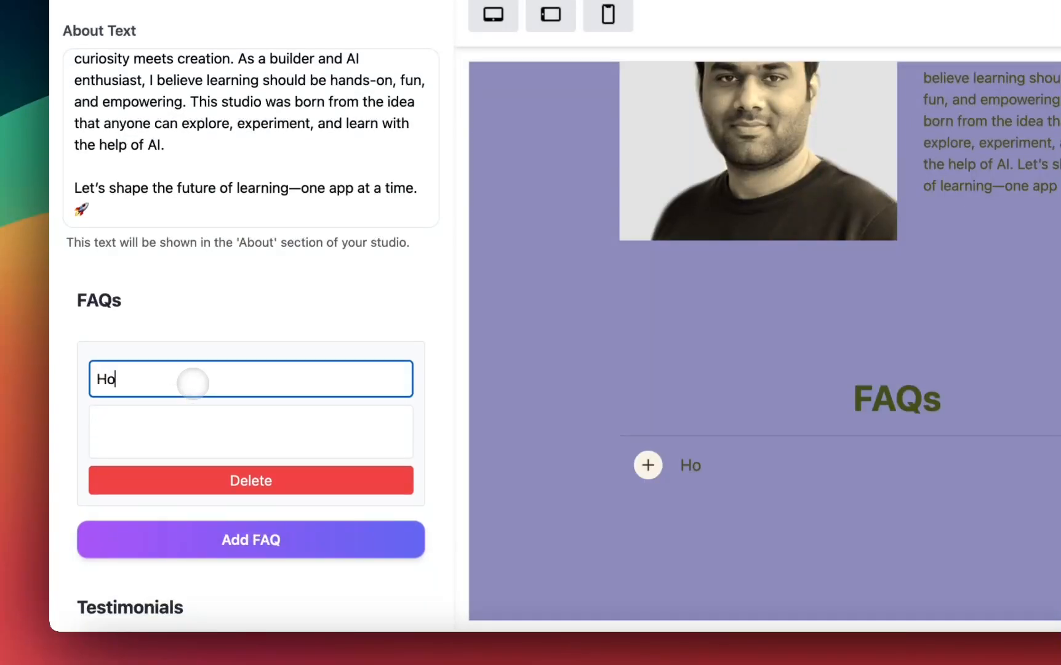
text(How do I use this plat)
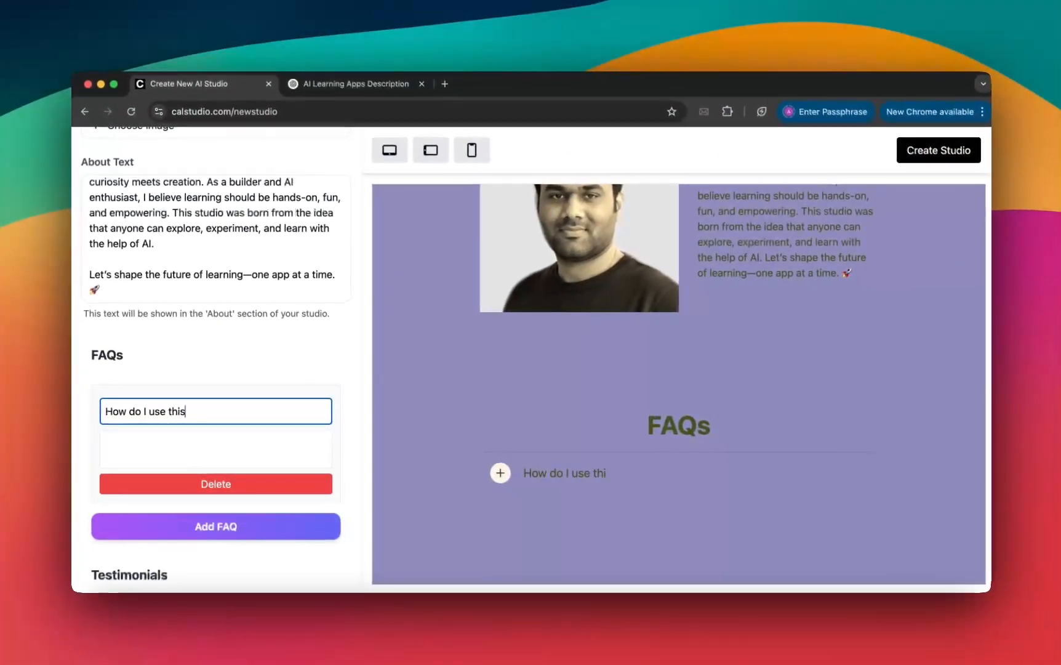
text(form?)
double_click(176, 413)
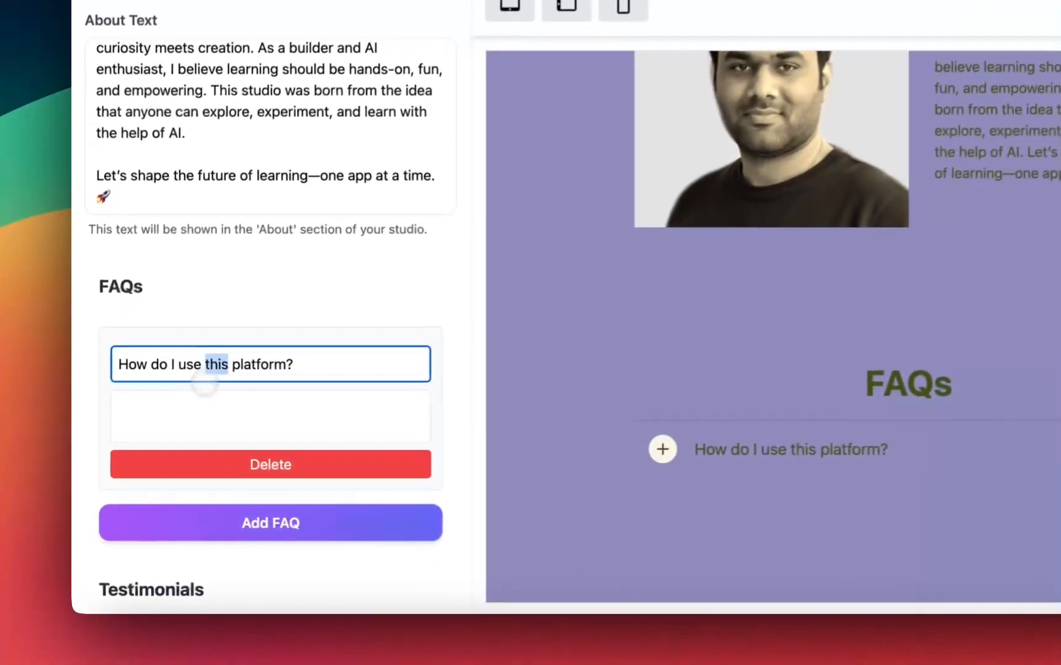
Step: Answer the FAQ with "You can click on subscribe to get access to the apps and then use them with the credits you get"
click(158, 453)
scroll(158, 454, down, 2)
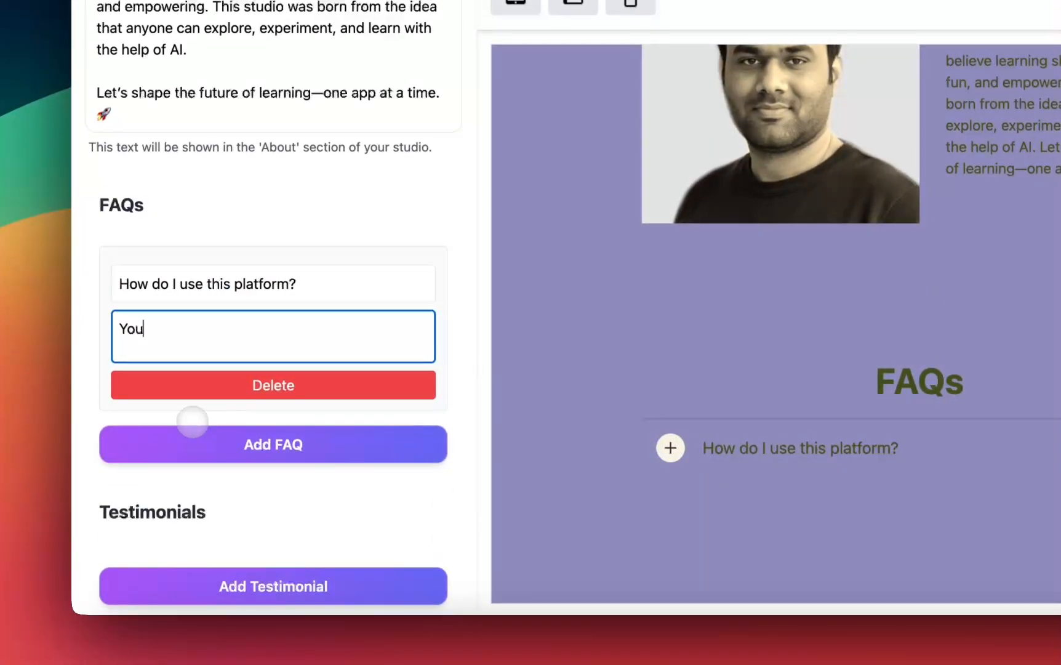
text(You can click on subscribe to get access to the apps and then use them with the credits you get)
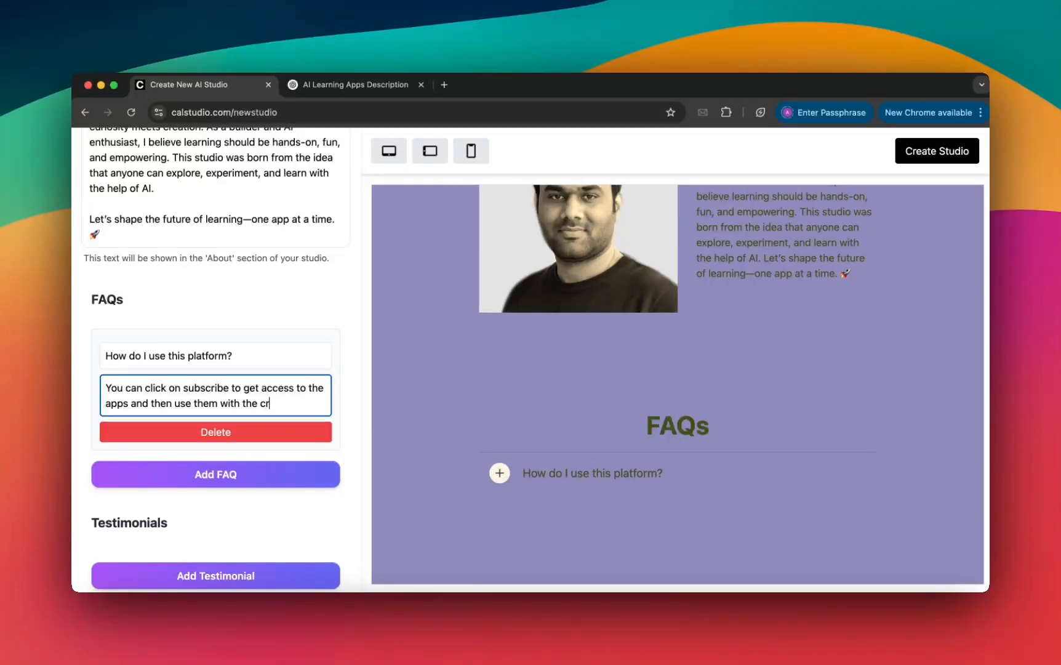
scroll(185, 467, down, 3)
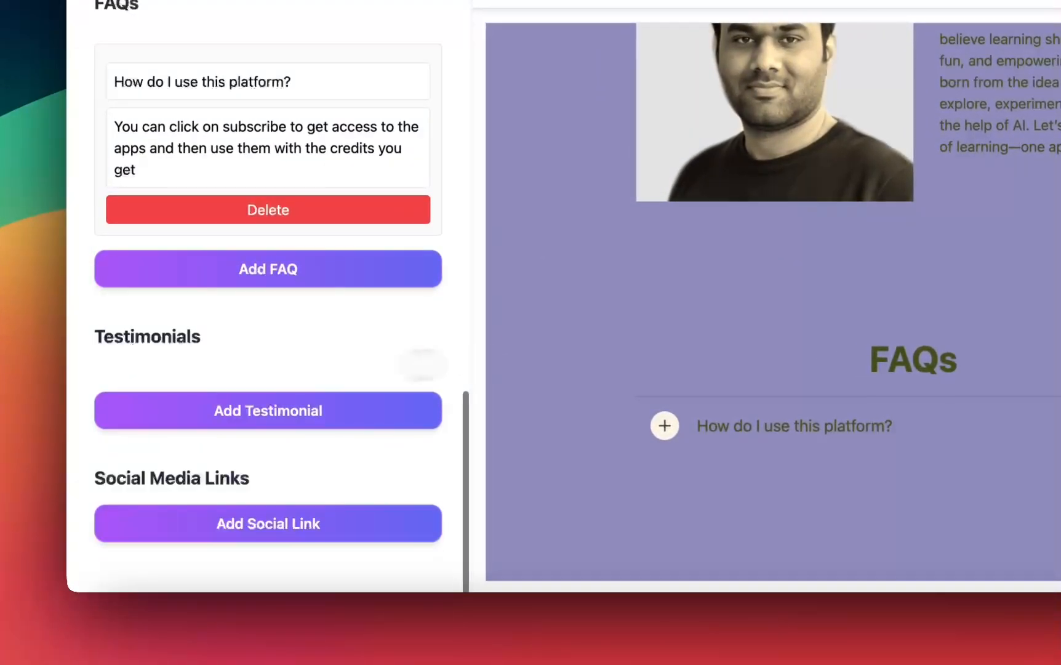
scroll(603, 361, down, 3)
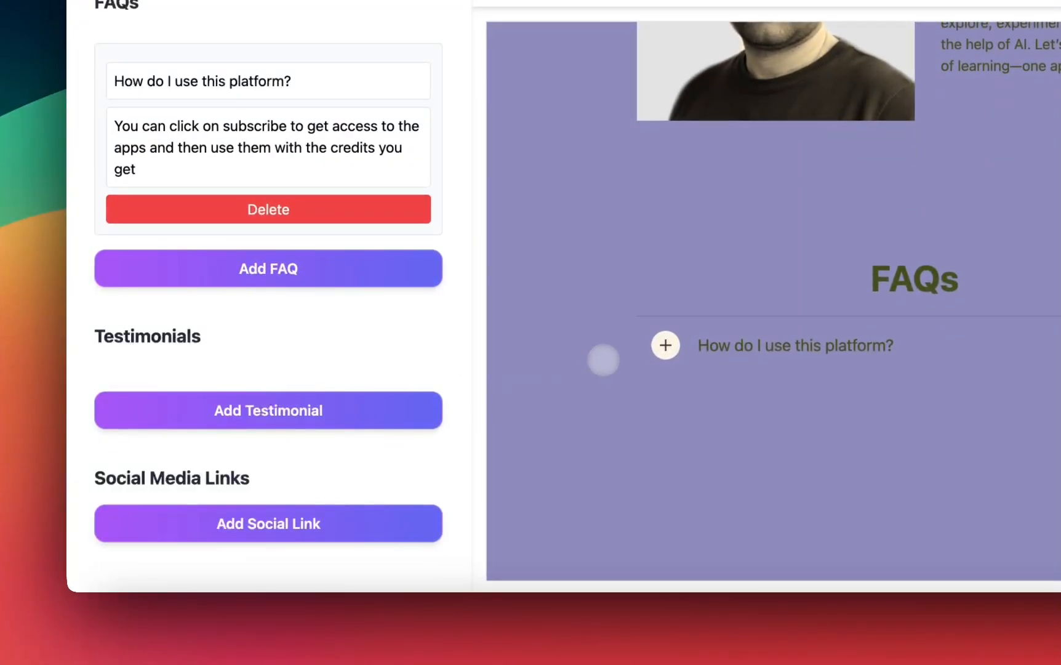
click(294, 509)
scroll(289, 468, down, 3)
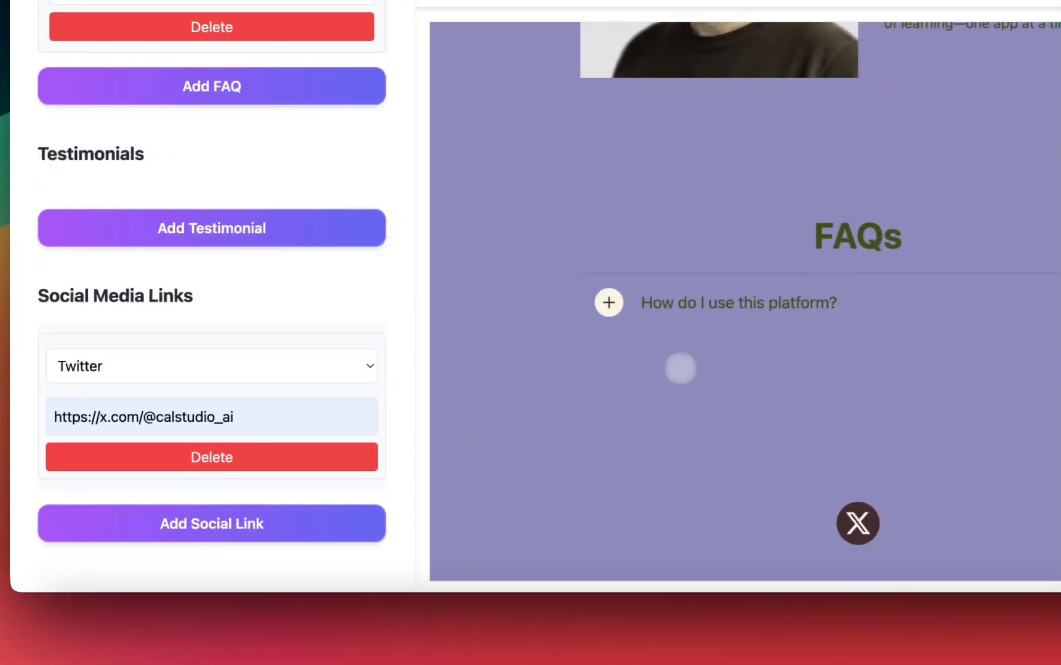
Step: Select Perplexity App, Grok3 AI and My Learning App as the studio's featured apps
scroll(244, 384, up, 15)
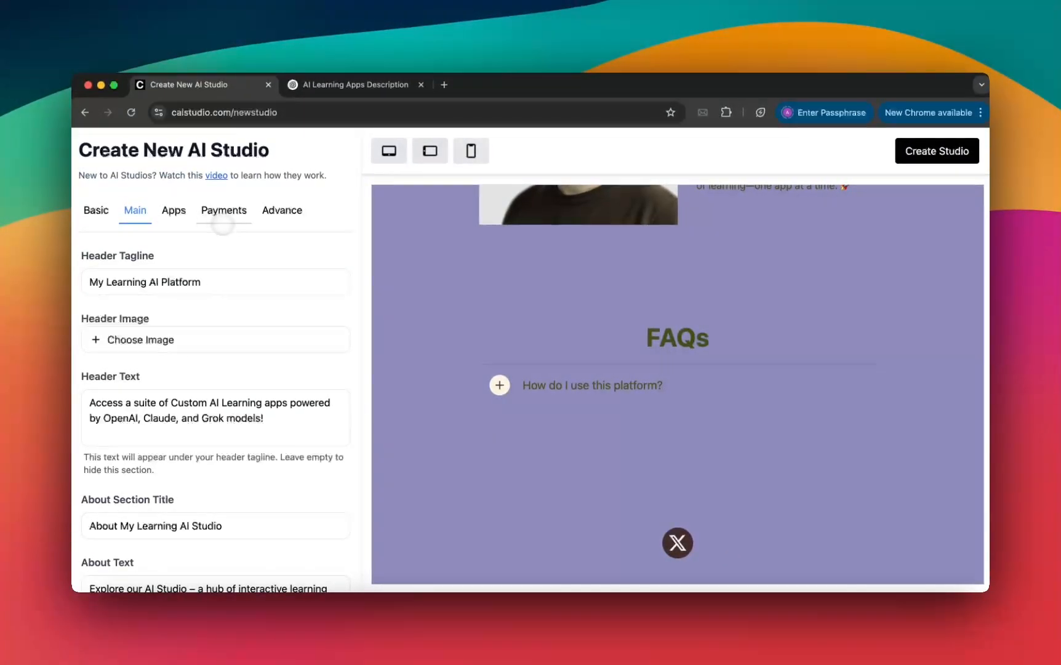
scroll(440, 351, up, 10)
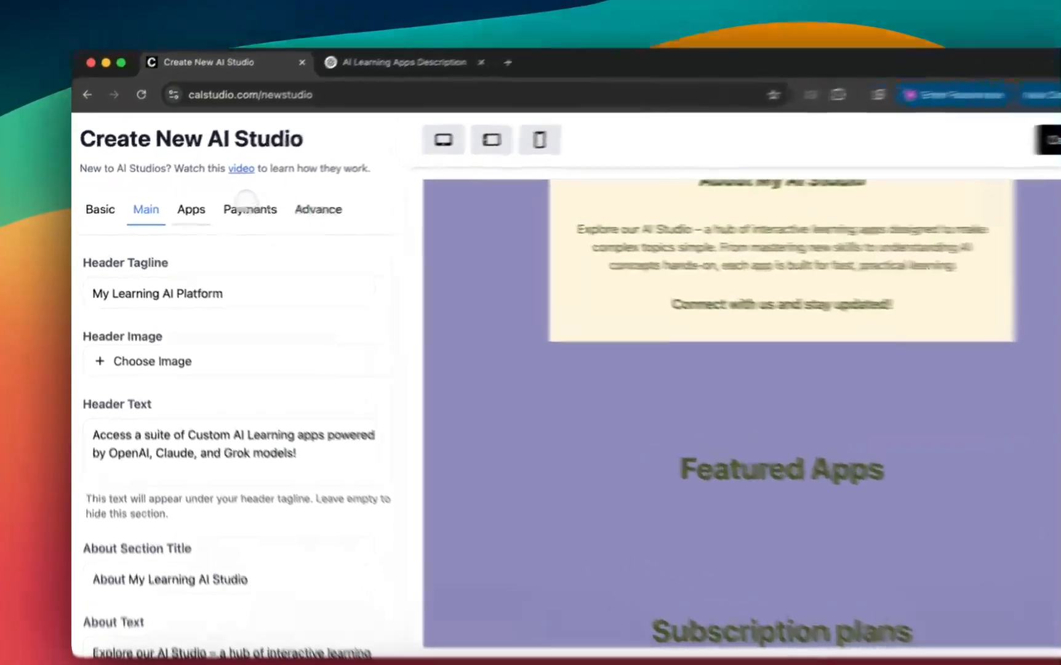
click(174, 210)
scroll(336, 413, down, 10)
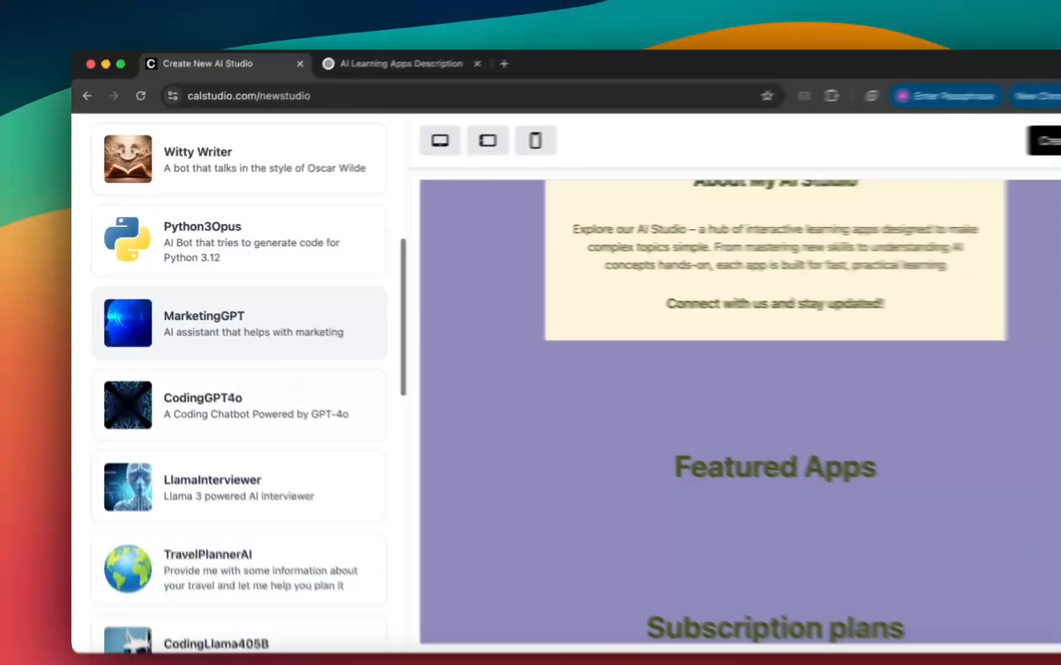
scroll(292, 365, down, 2)
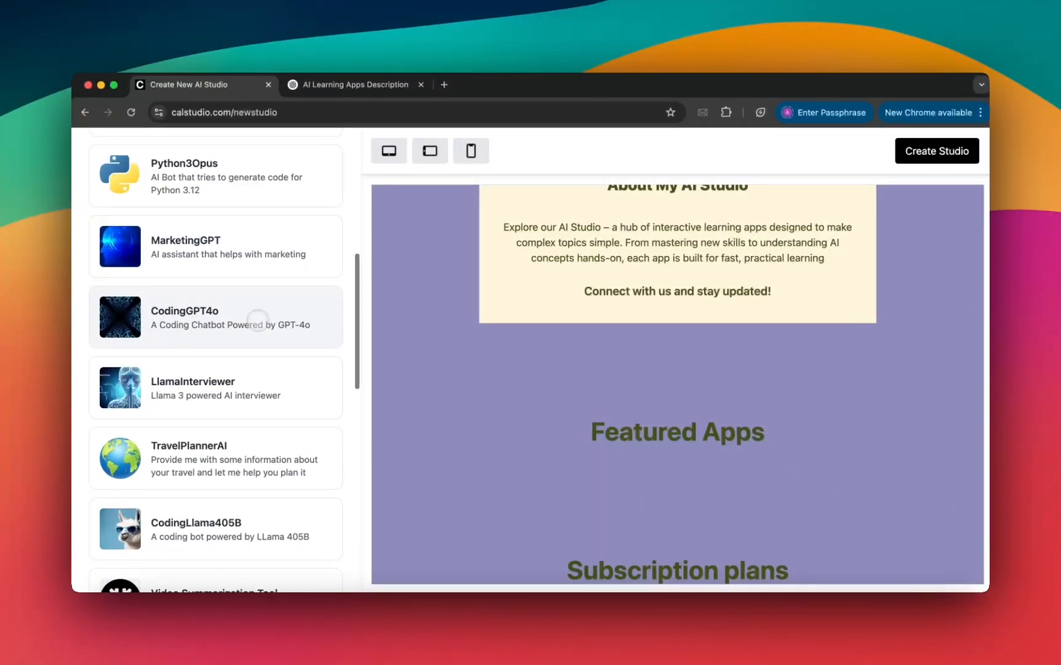
scroll(258, 319, down, 2)
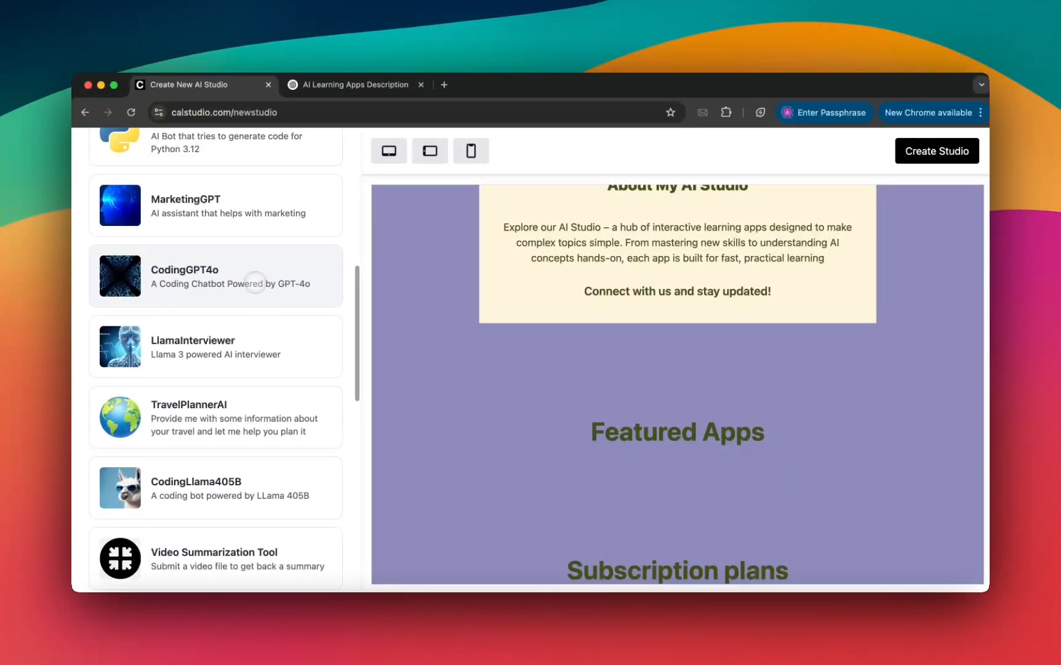
scroll(255, 282, down, 2)
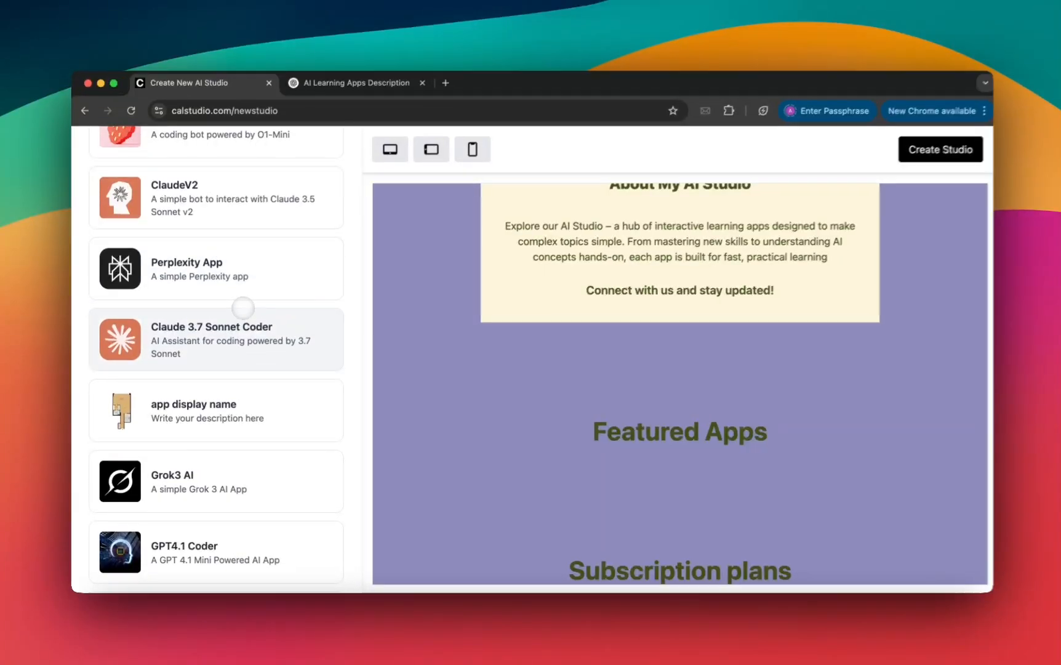
click(242, 283)
scroll(243, 289, down, 2)
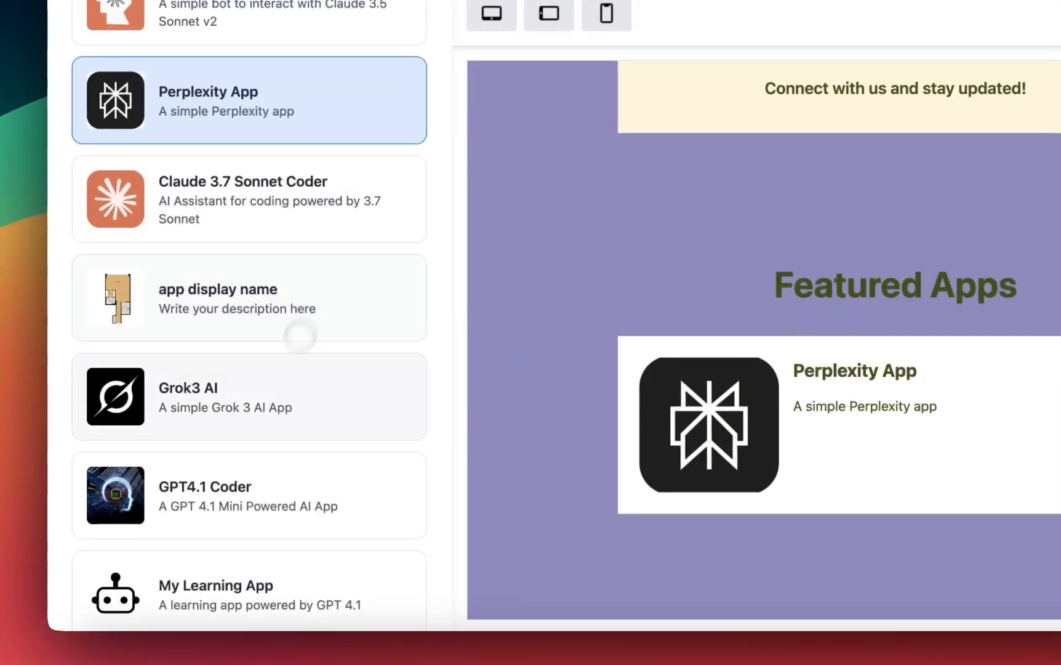
click(275, 411)
scroll(275, 419, down, 1)
click(309, 524)
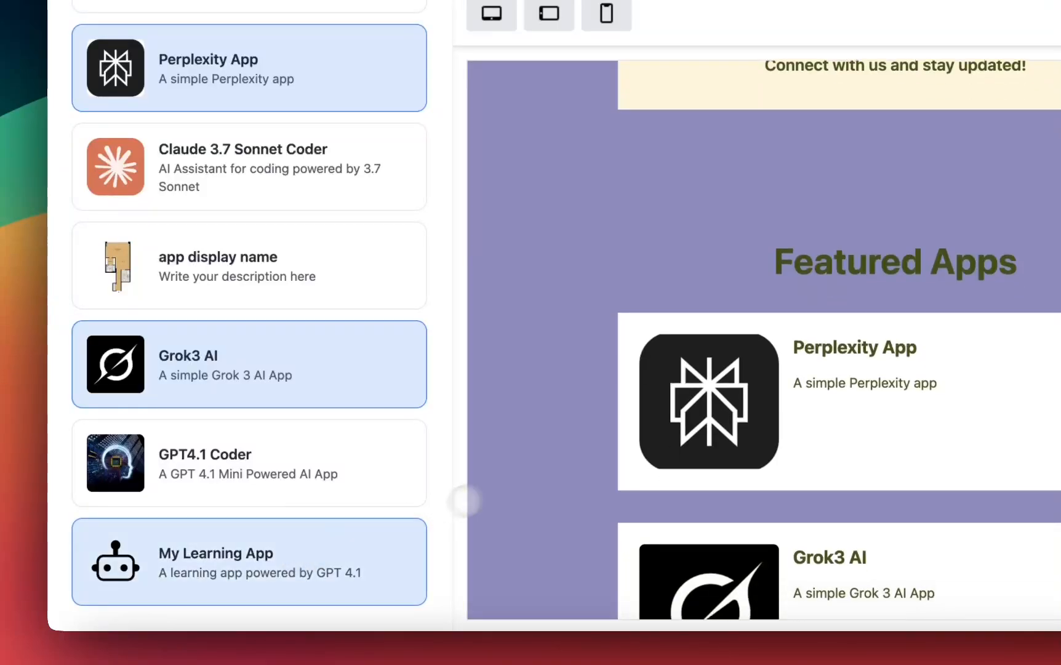
scroll(499, 490, down, 5)
scroll(277, 418, up, 3)
Step: Set the initial credits for new users to 10 in the studio's payment settings
scroll(219, 405, up, 10)
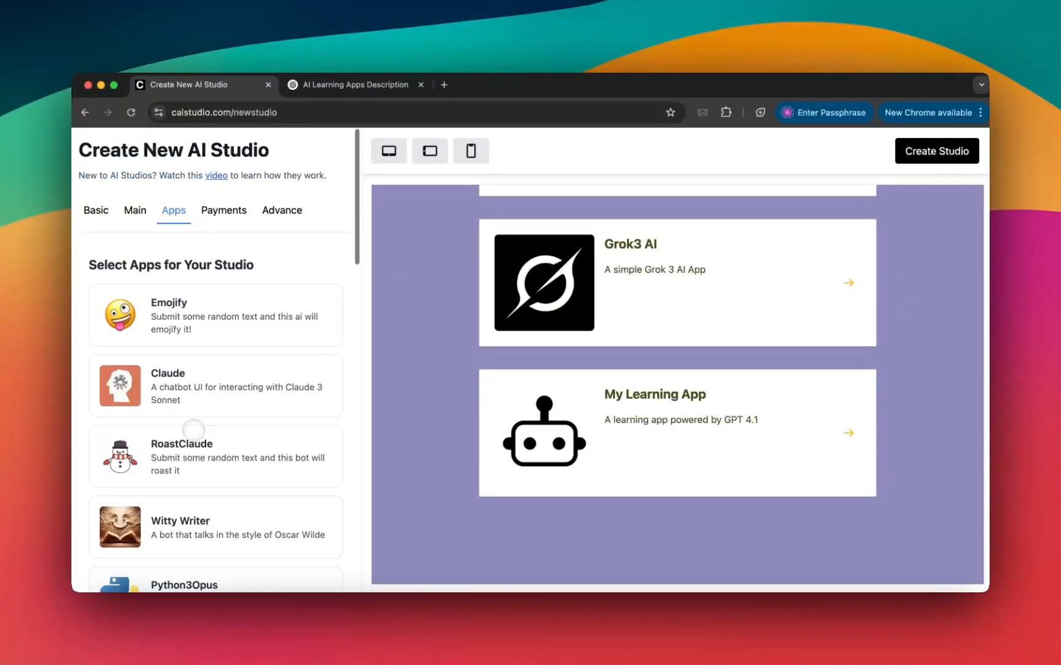
scroll(372, 384, up, 15)
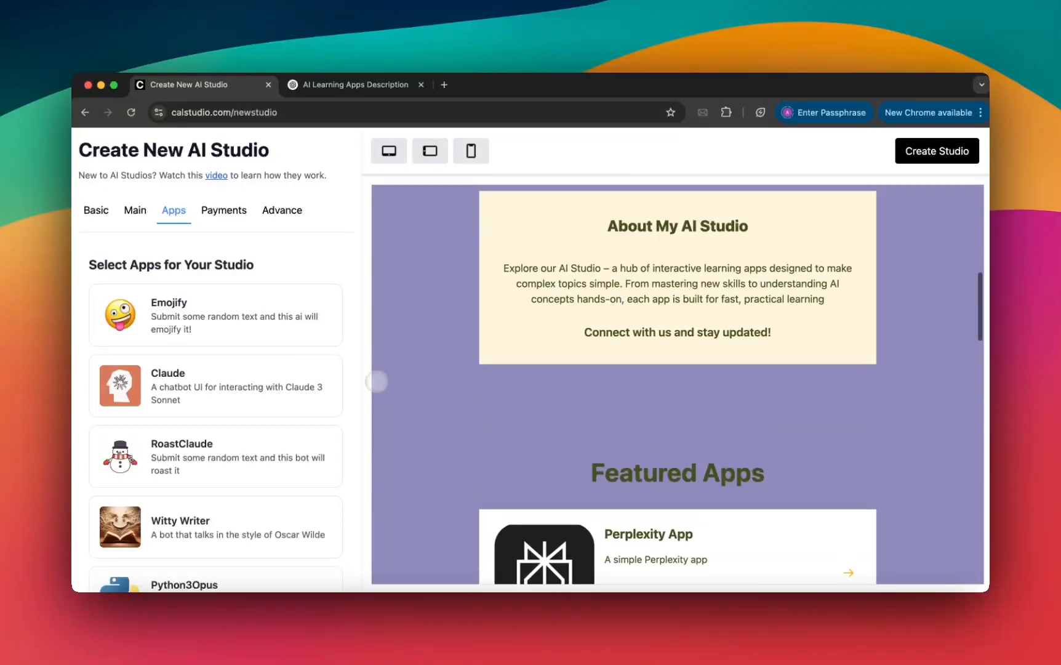
click(223, 210)
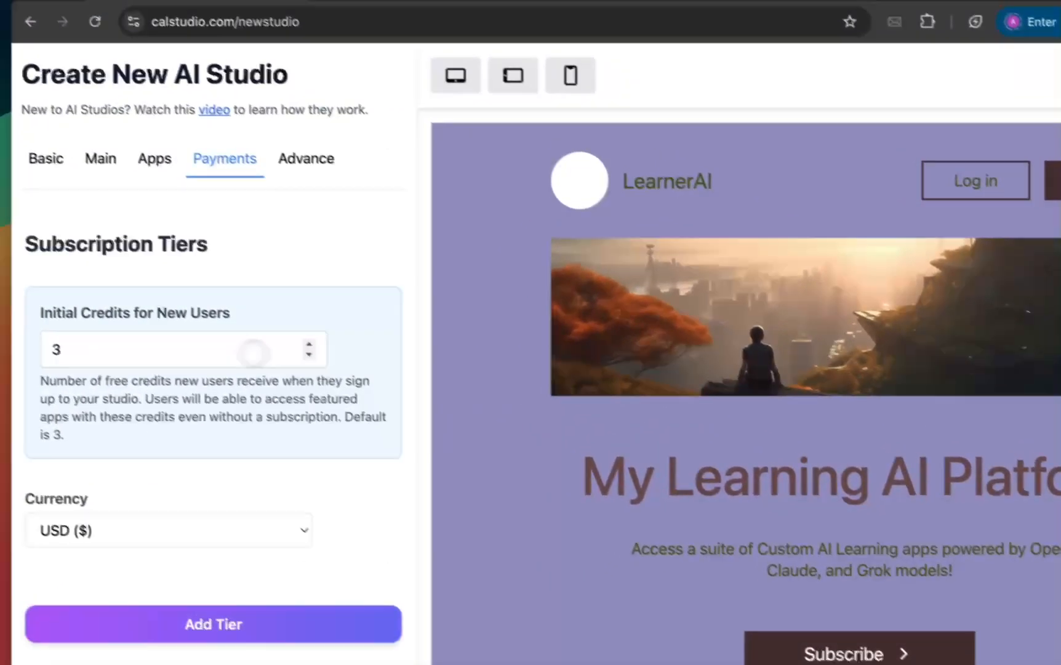
click(179, 350)
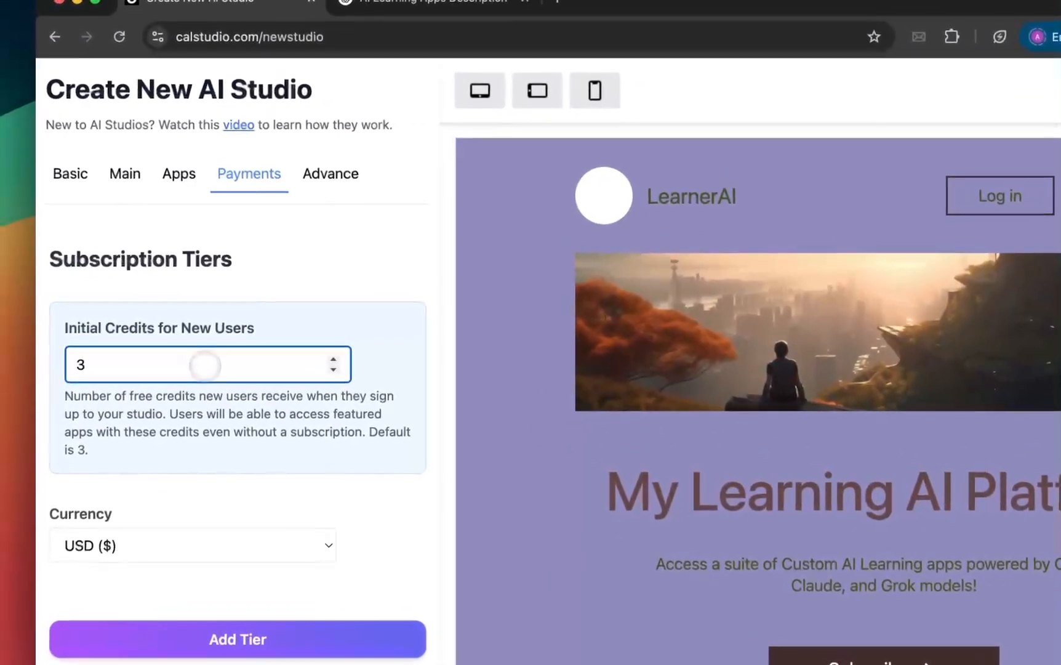
key(BackSpace)
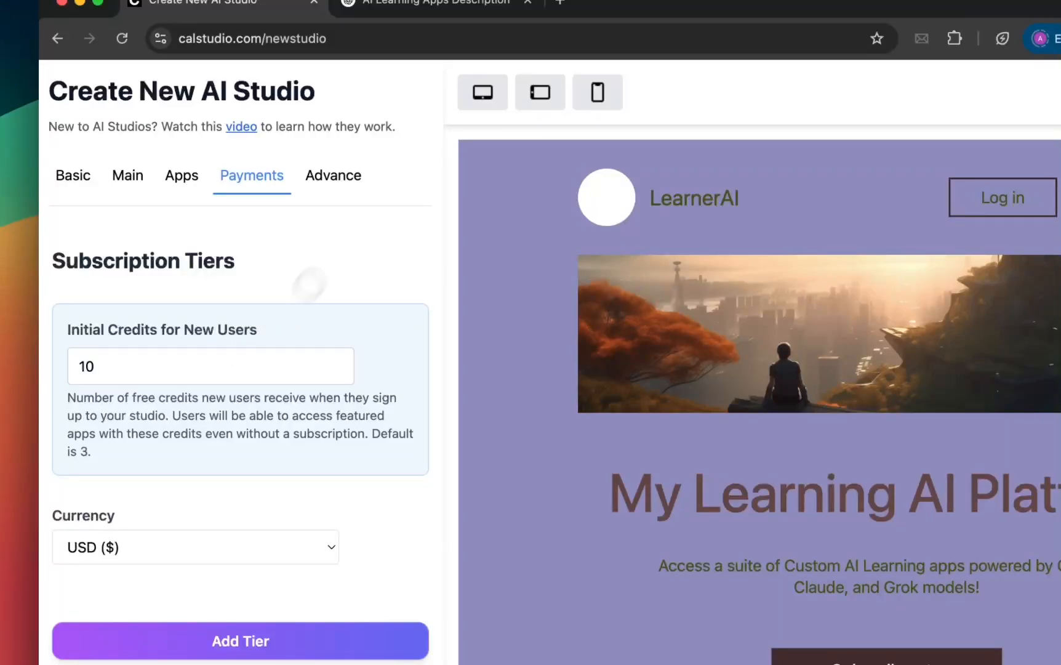
Step: Add a subscription tier to the studio and review its app access options
scroll(708, 382, down, 20)
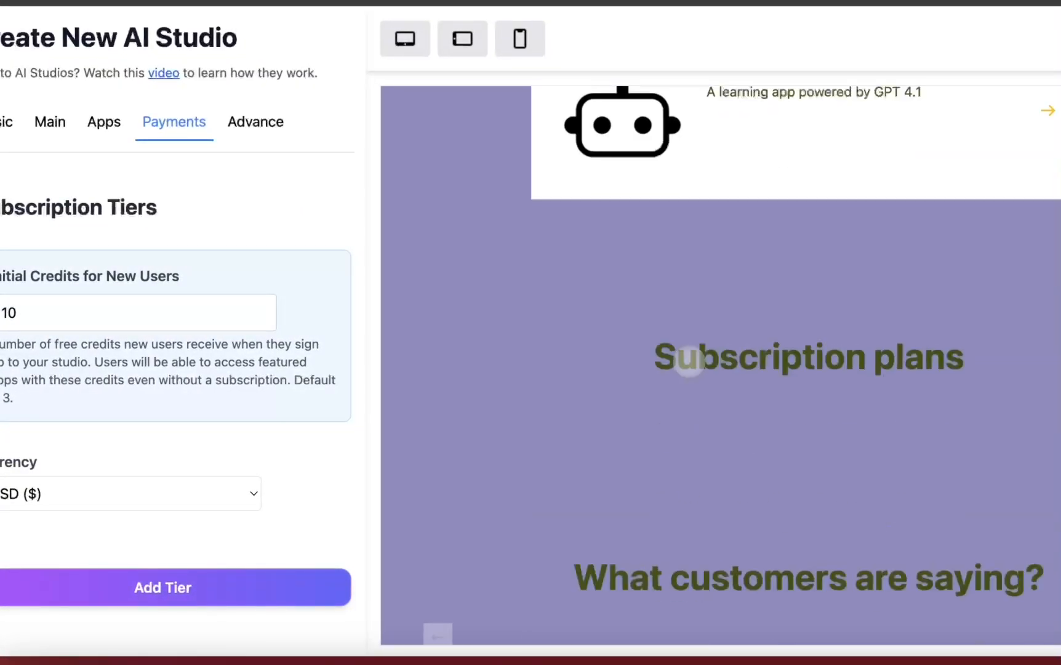
scroll(688, 362, down, 4)
click(136, 587)
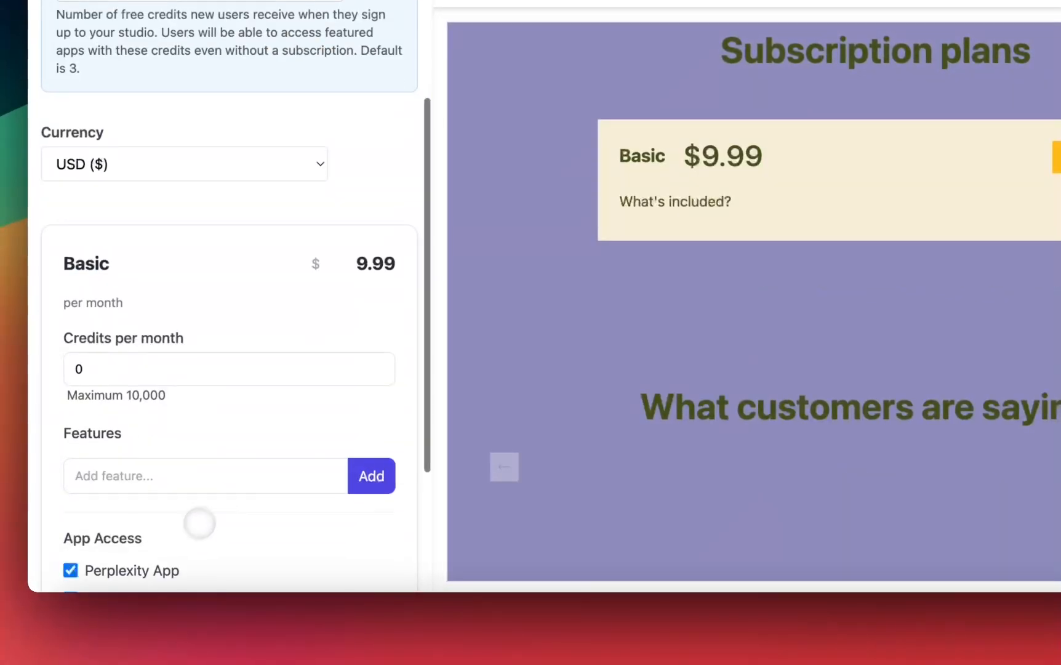
scroll(597, 327, down, 1)
scroll(379, 349, down, 2)
scroll(610, 332, up, 2)
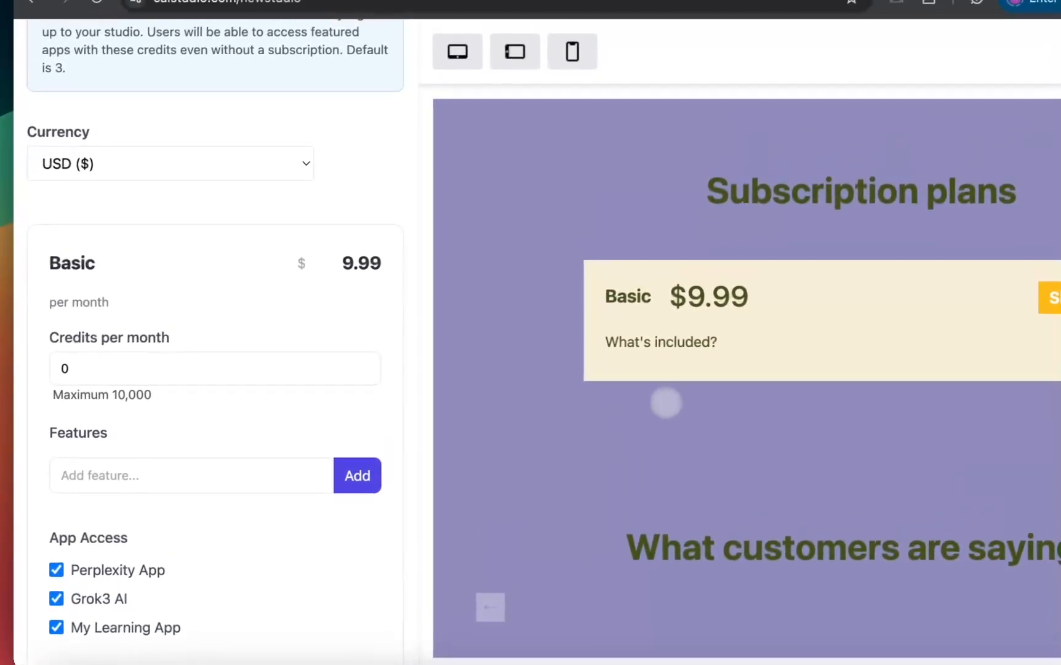
Step: Set the Basic tier's credits per month to 1000
click(174, 370)
key(BackSpace)
text(1000)
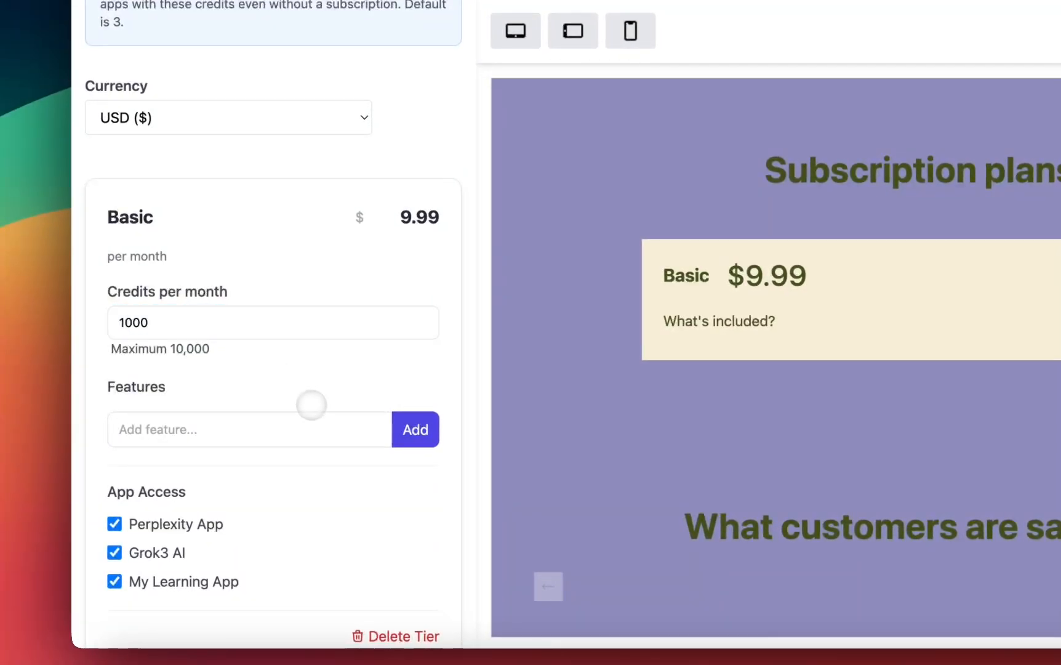
scroll(311, 404, down, 3)
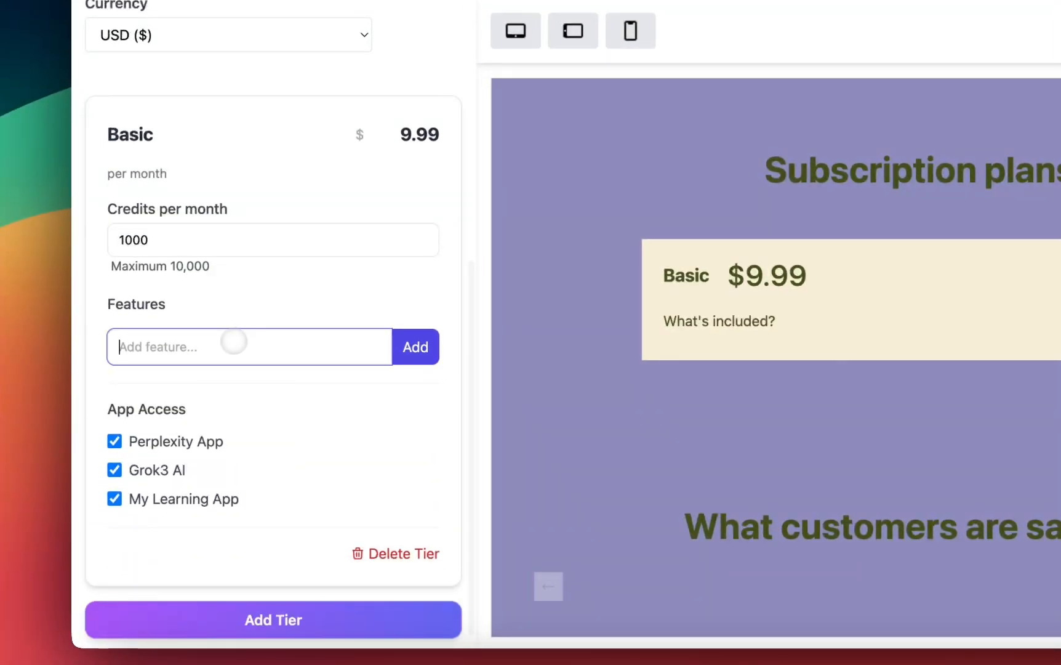
Step: Add the feature "1k credits to access all the apps" to the Basic tier
text(1k cred)
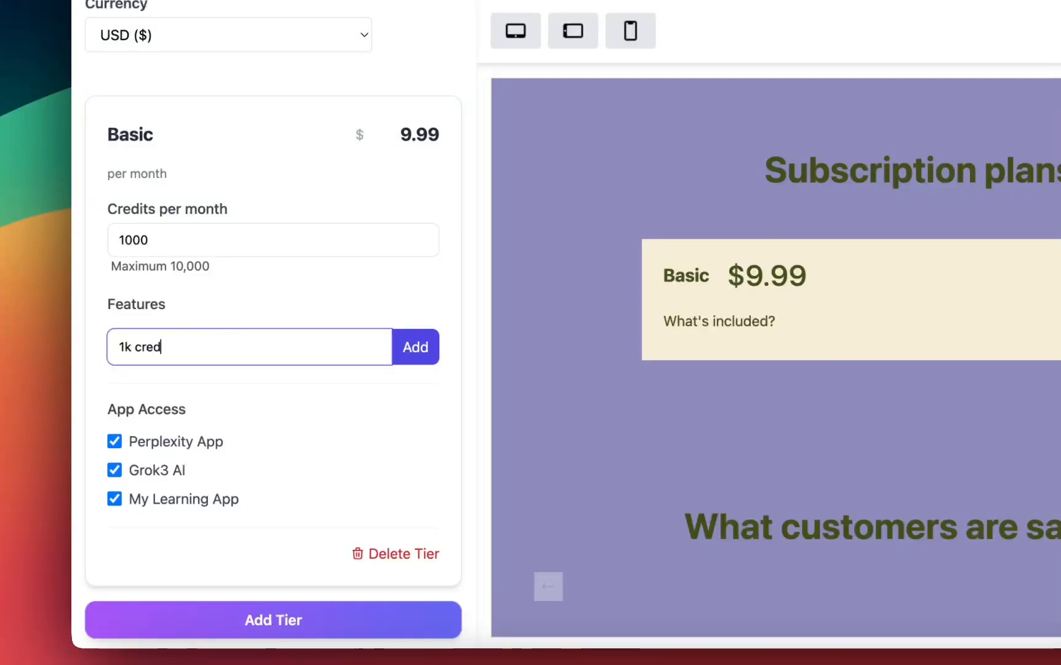
text(its to access all)
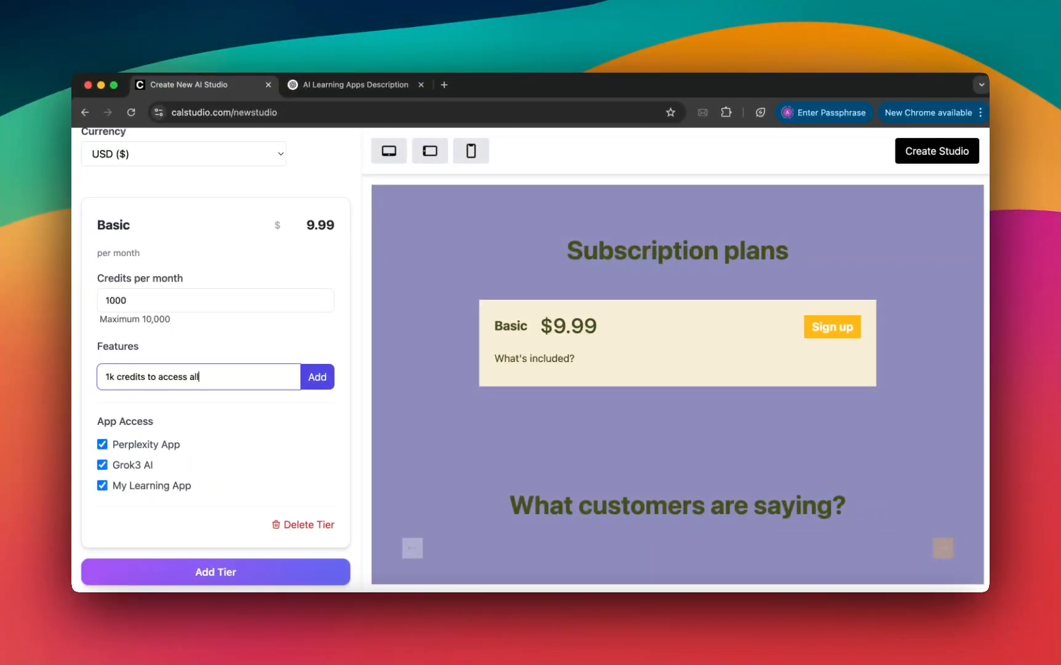
text( the apps)
click(308, 378)
Step: Add a Pro subscription tier and set its credits per month to 5000
scroll(271, 407, down, 1)
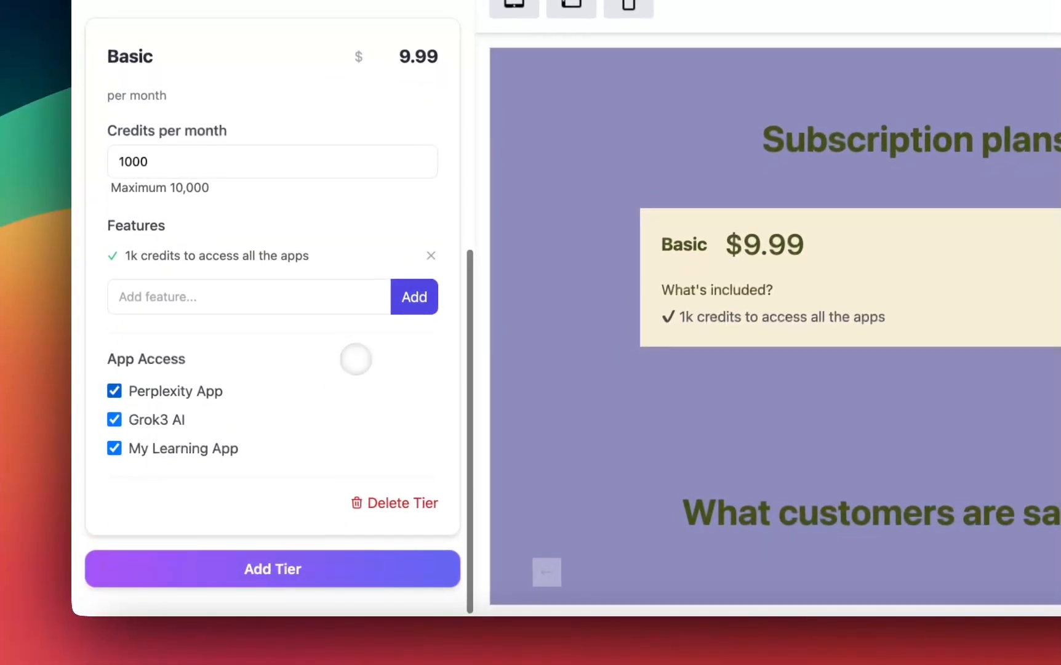
click(185, 552)
scroll(233, 557, down, 15)
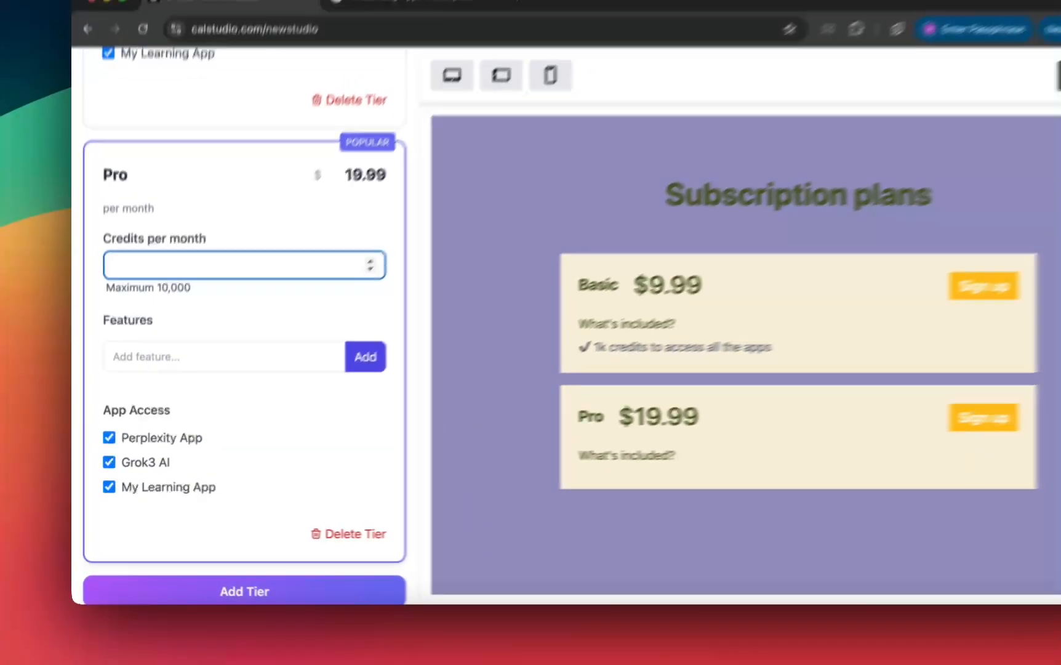
text(5000)
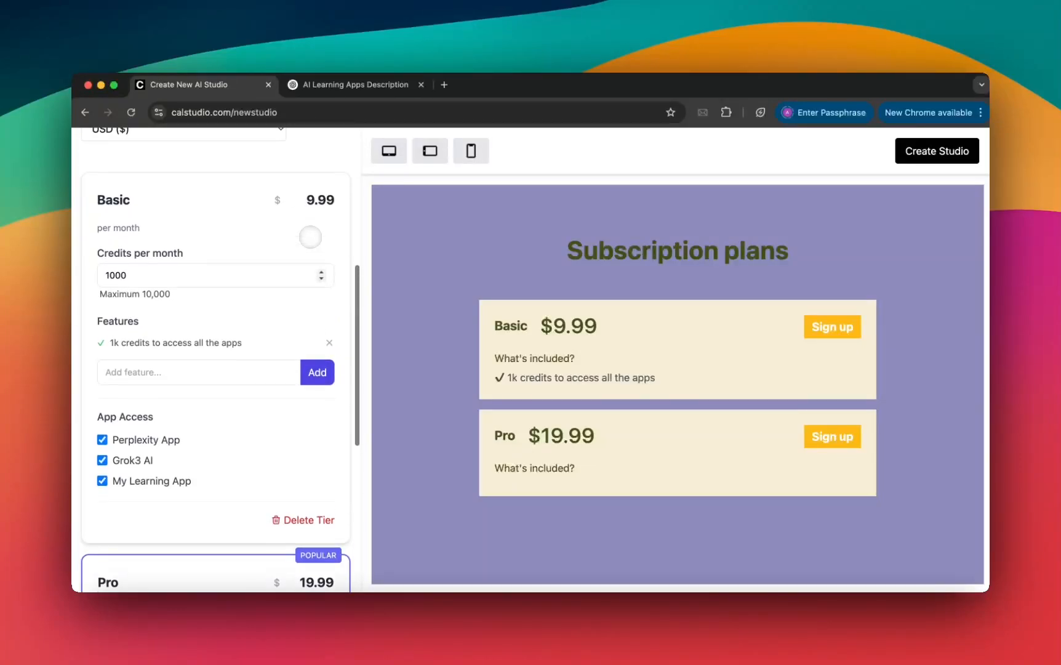
Step: Set the Pro tier's price to $29.99 and add the feature "5k credits to access all the featured apps"
scroll(310, 237, down, 3)
click(316, 325)
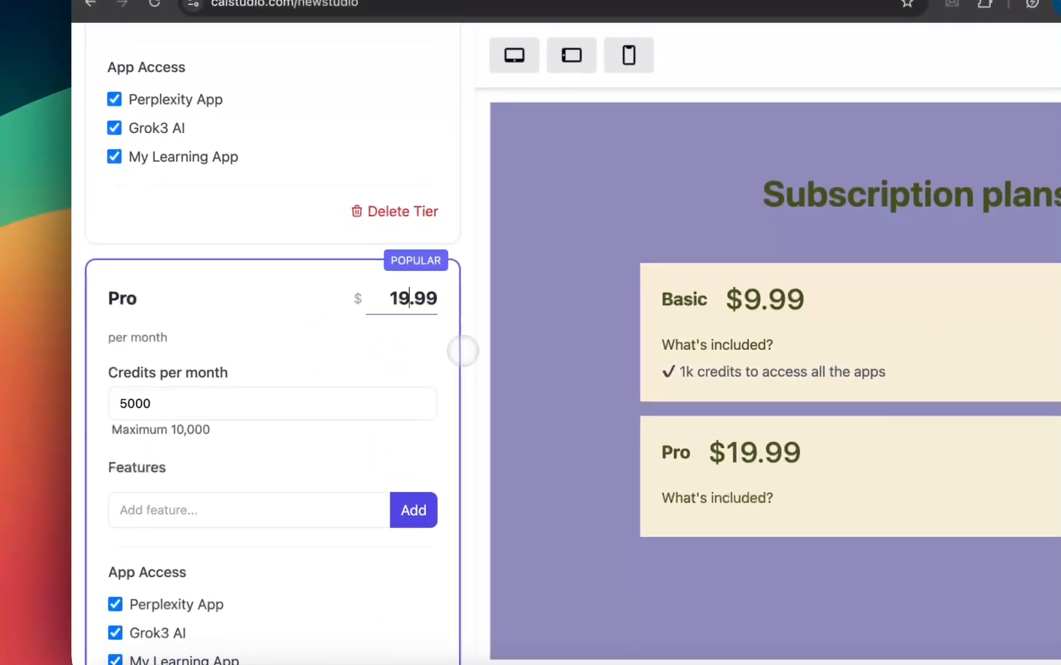
key(BackSpace)
scroll(464, 358, down, 3)
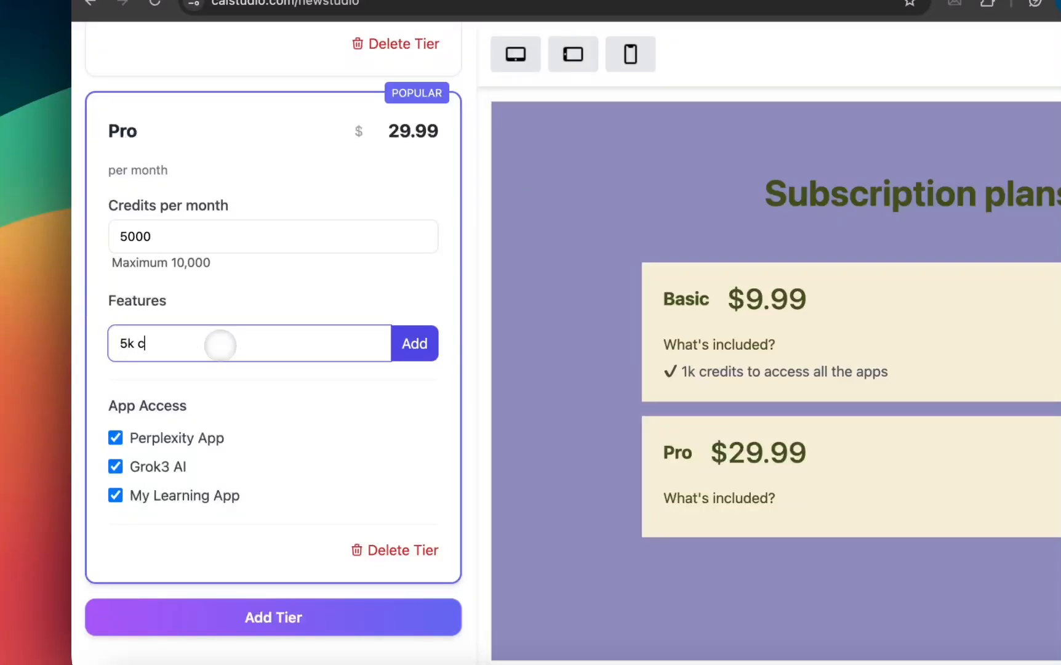
text(5k credits to access all the featured apps)
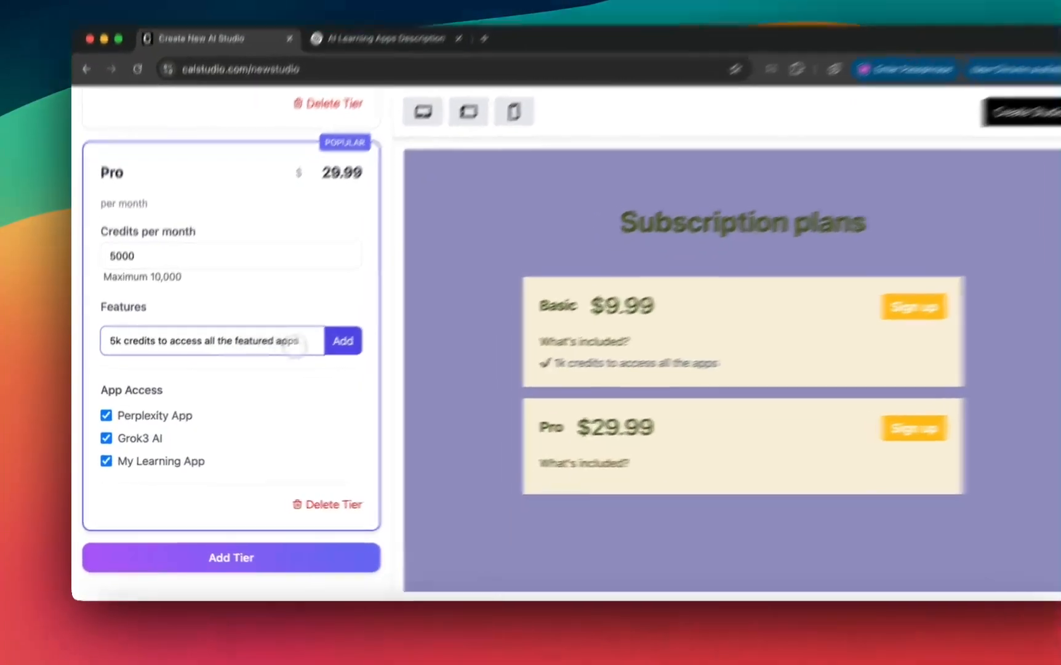
key(Return)
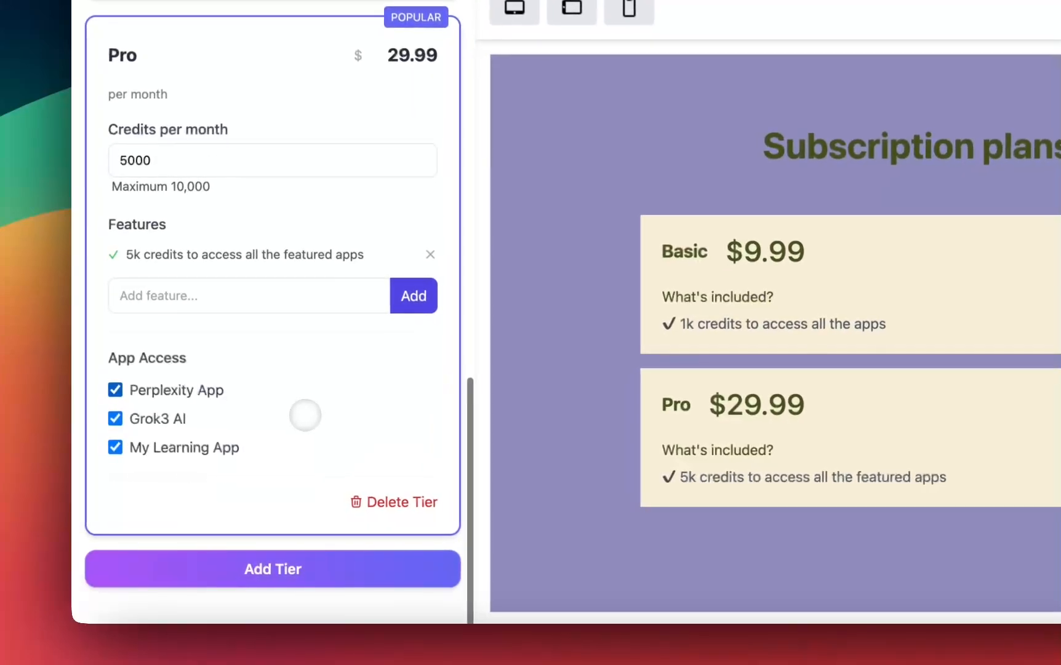
Step: Review the subscription plans in the studio preview and look over the advanced settings
scroll(302, 450, up, 10)
scroll(620, 301, up, 3)
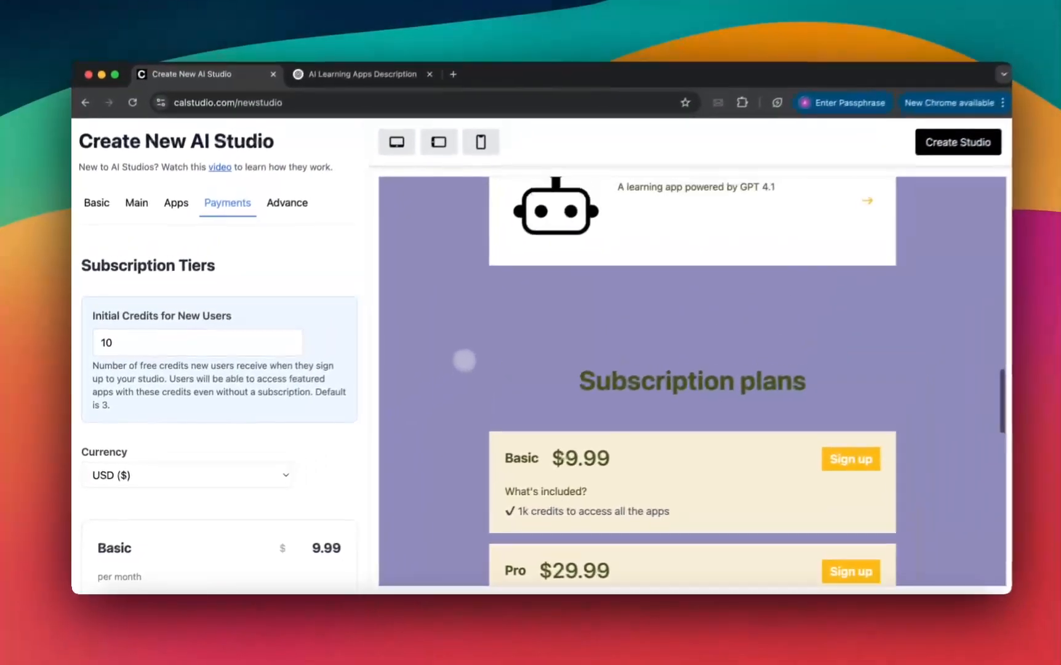
scroll(608, 306, down, 8)
scroll(456, 363, up, 4)
scroll(457, 363, down, 2)
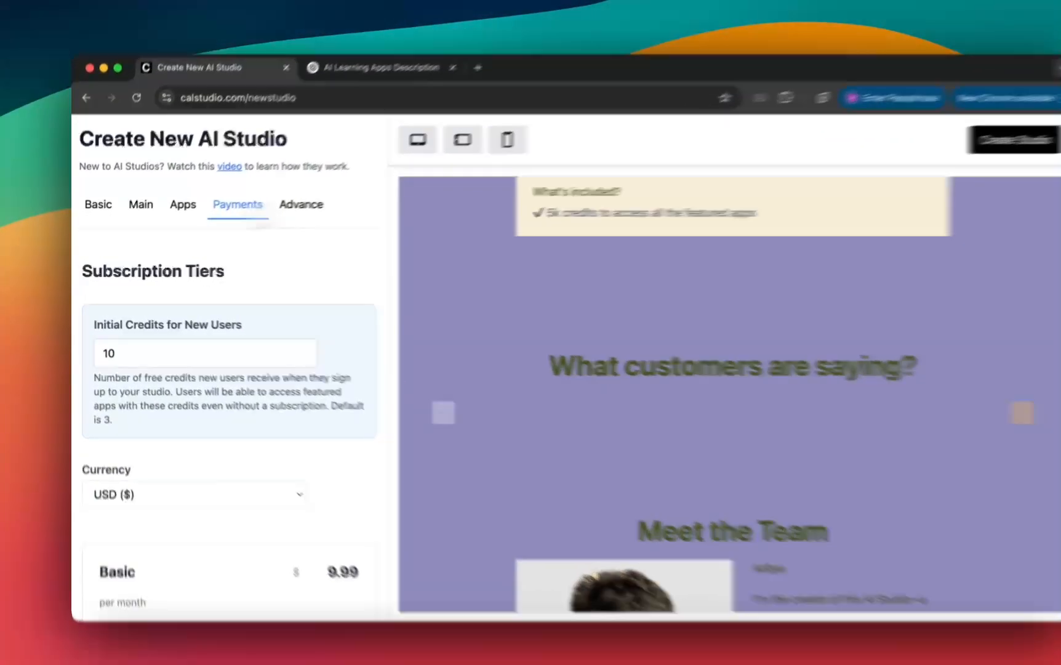
click(301, 203)
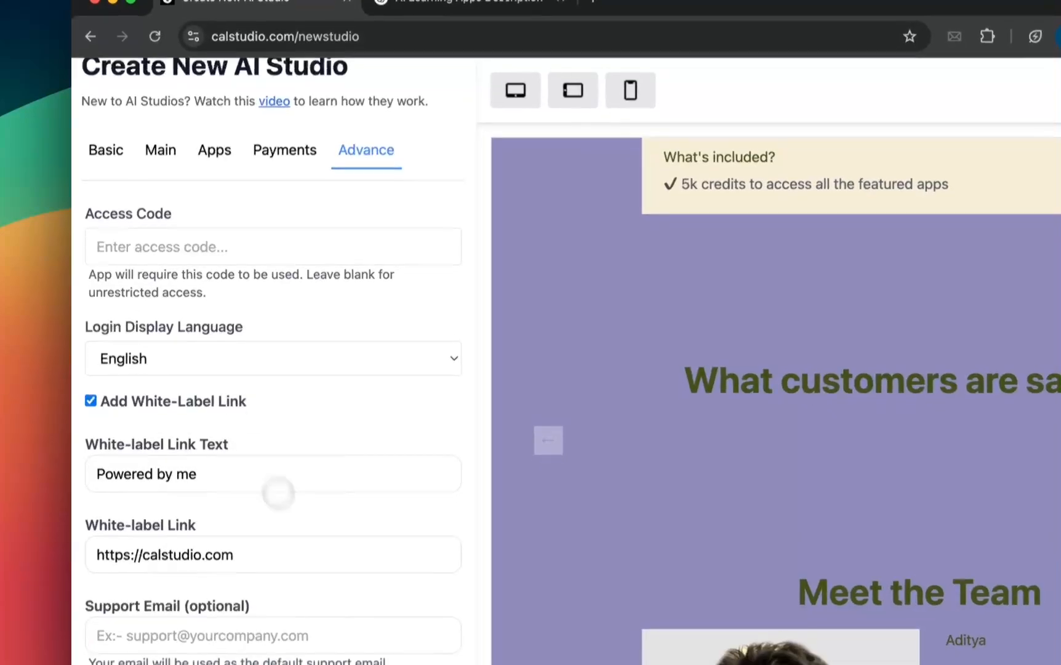
scroll(286, 363, up, 1)
click(284, 154)
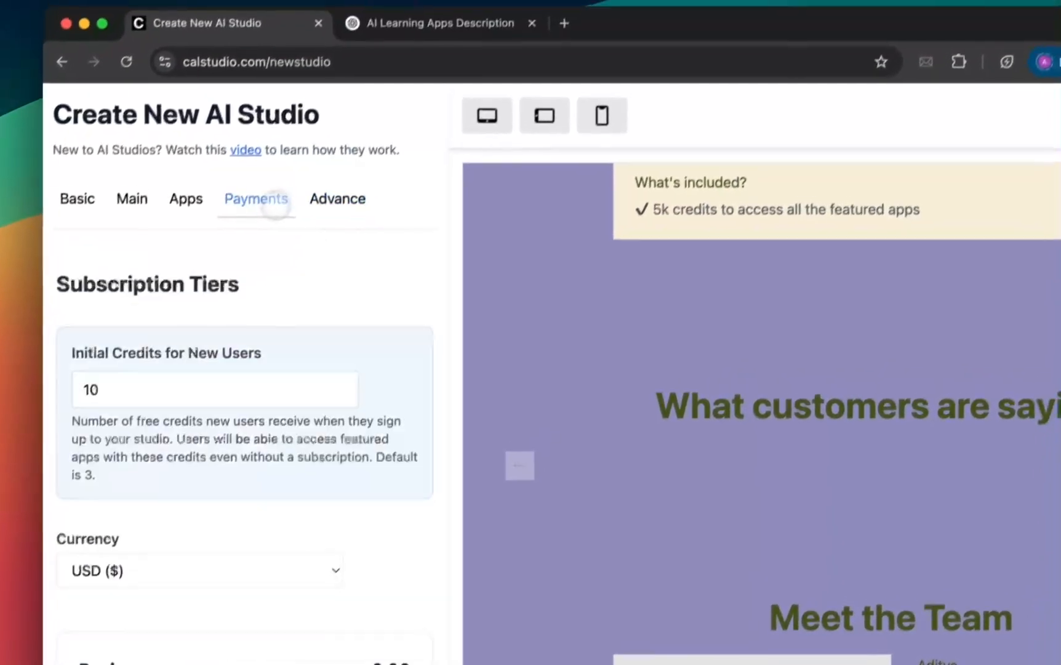
Step: Create the studio with the configured settings
scroll(602, 328, up, 2)
scroll(565, 386, up, 5)
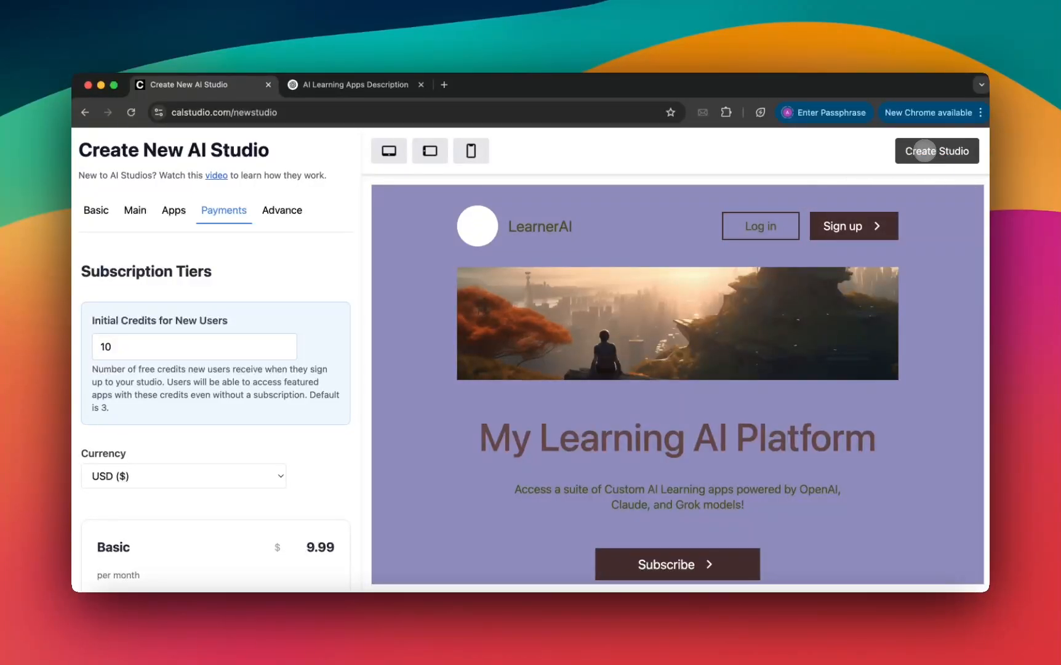
click(923, 150)
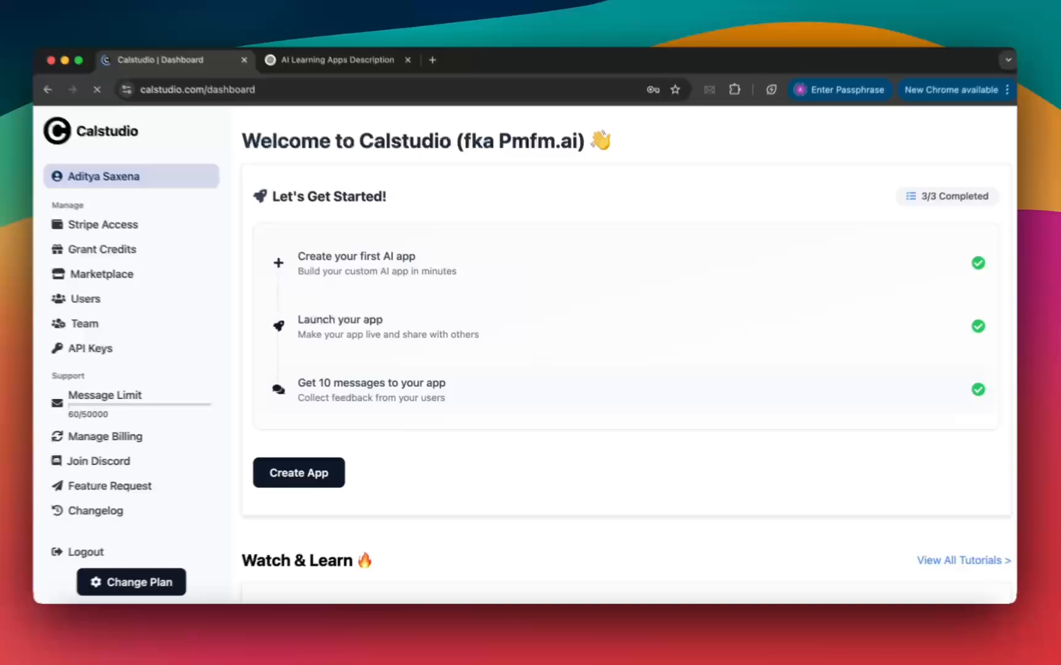
Step: Open the LearnerAI studio from the dashboard and review its live page from header to team section
scroll(520, 347, down, 15)
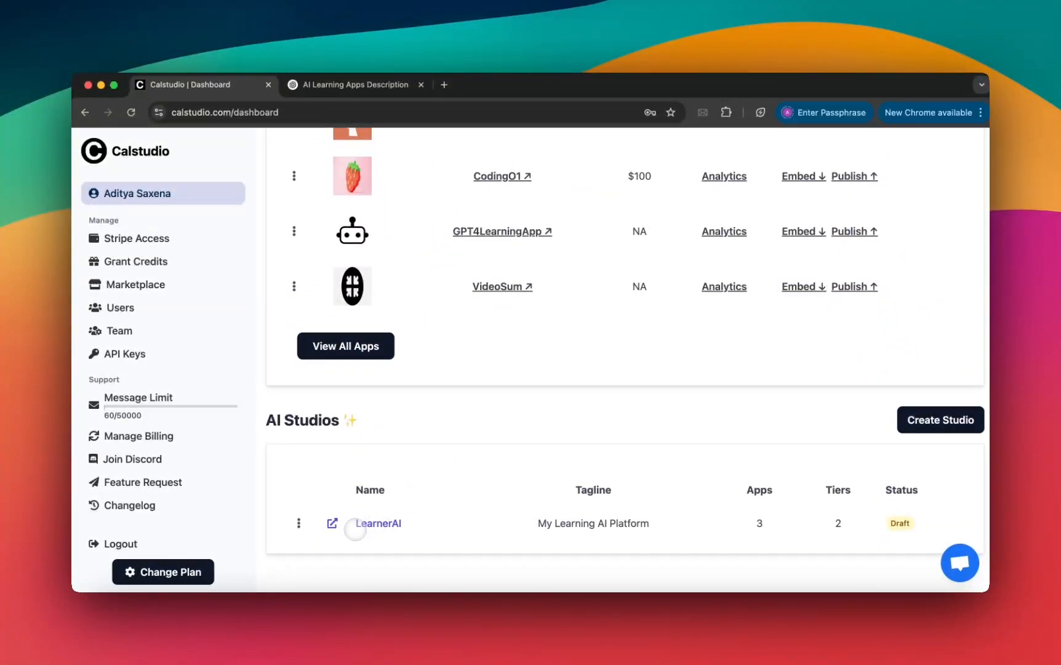
click(367, 526)
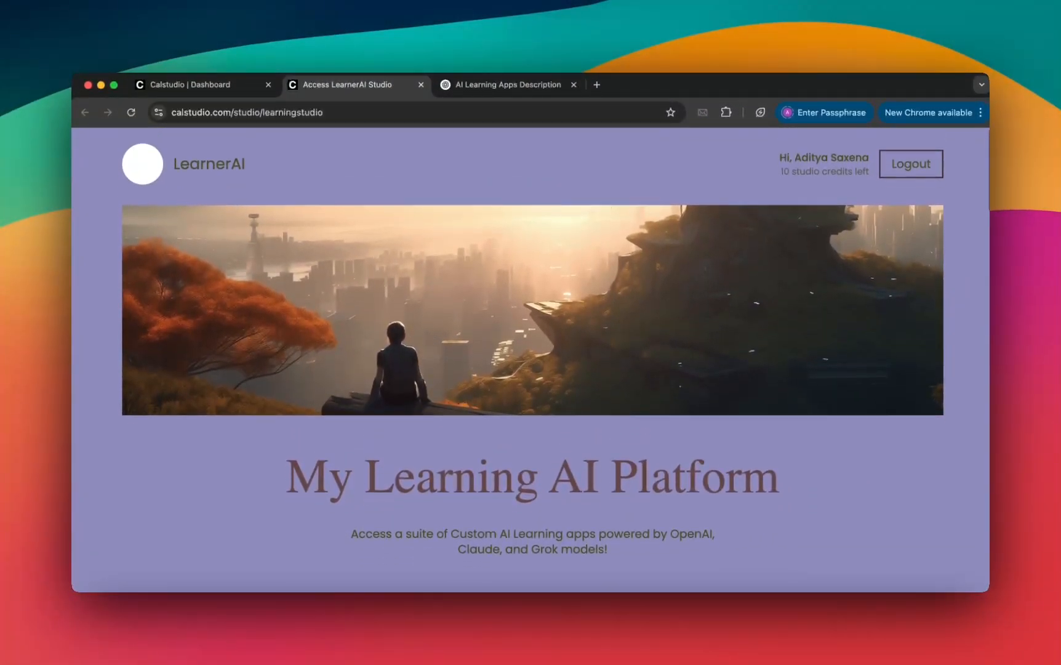
scroll(432, 354, down, 5)
scroll(431, 354, down, 17)
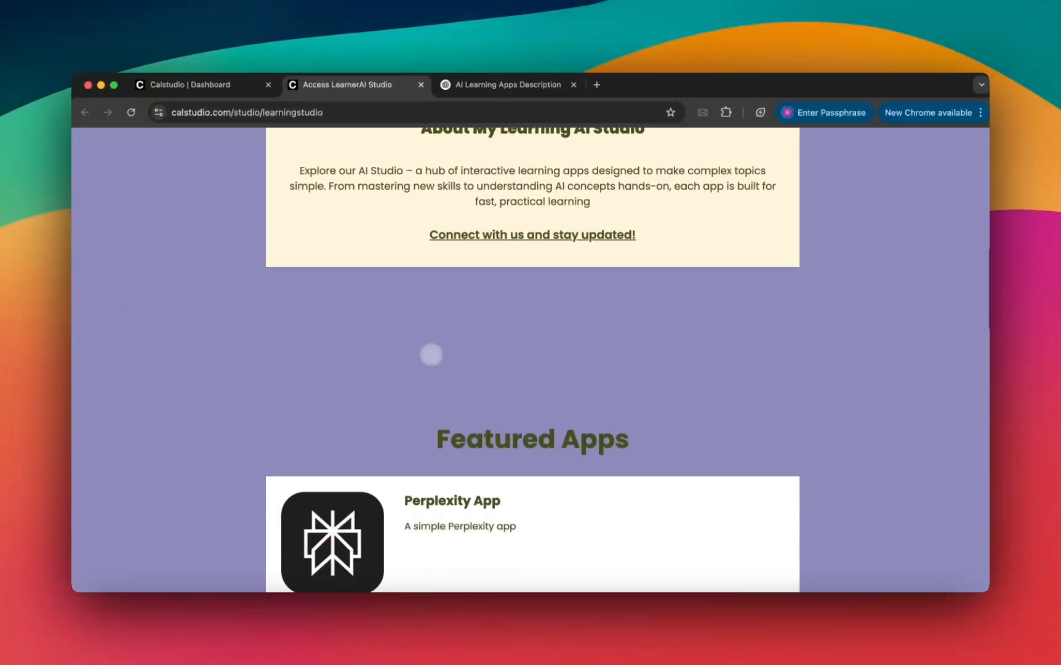
scroll(432, 354, down, 18)
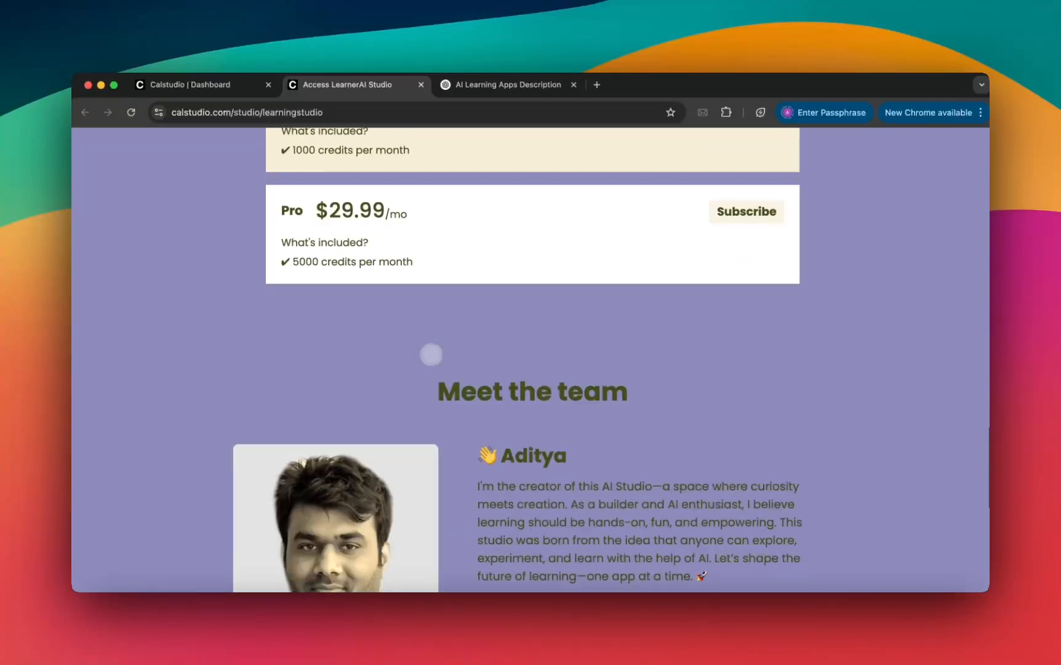
scroll(432, 354, up, 20)
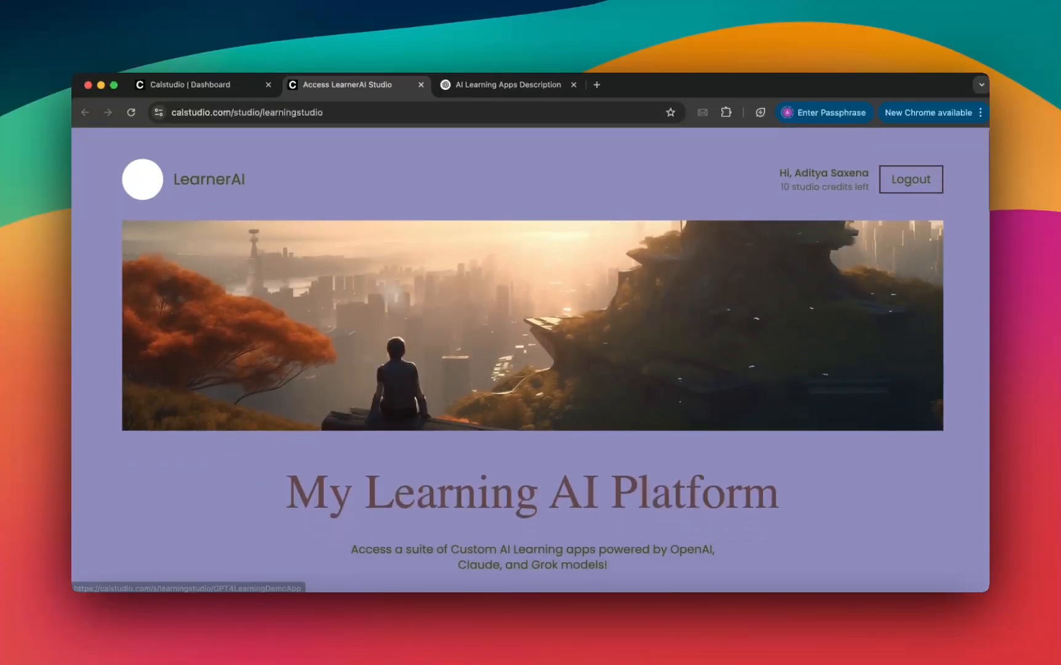
Step: Open the LearnerAI studio for editing from the dashboard and look over its main page content
click(200, 84)
click(298, 519)
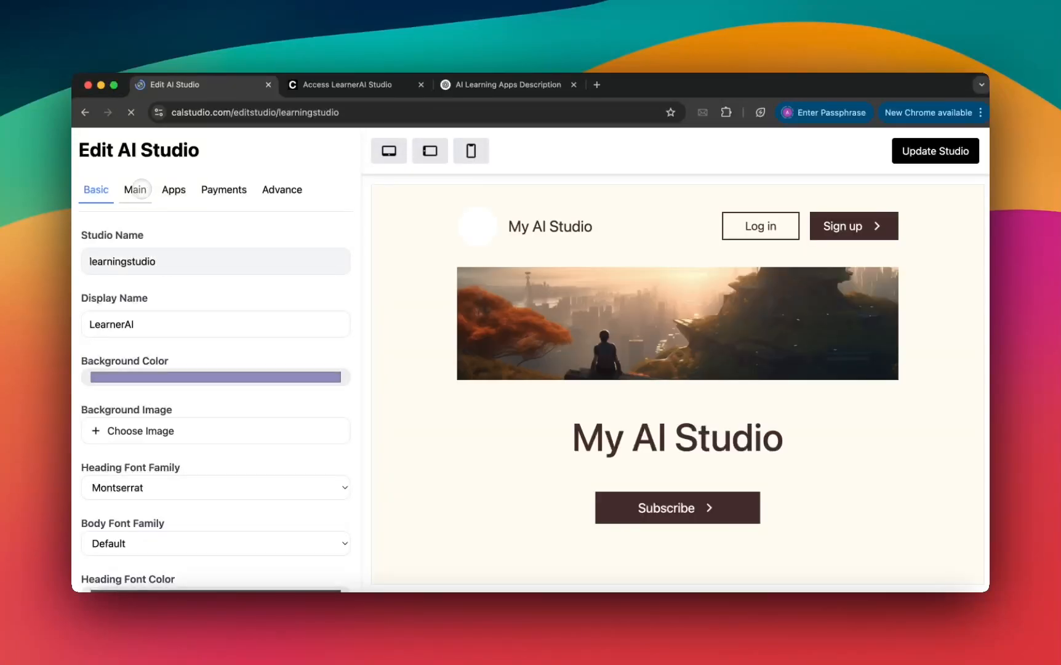
click(135, 190)
scroll(140, 336, down, 6)
scroll(139, 335, up, 10)
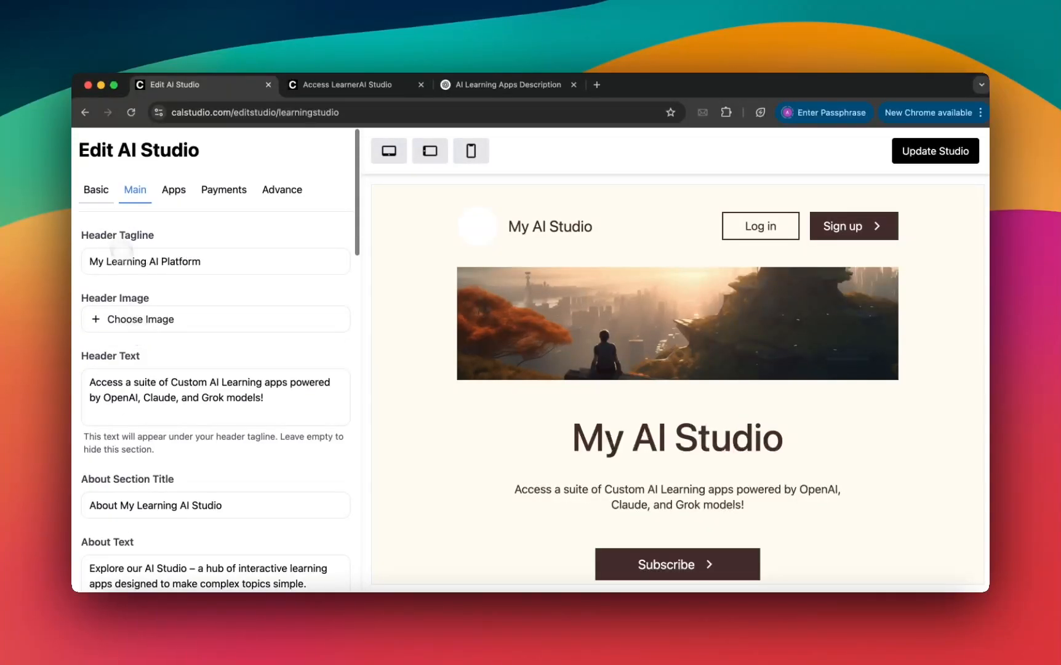
Step: Set the studio's body font color to black and update the studio
click(95, 187)
scroll(159, 482, down, 2)
click(137, 554)
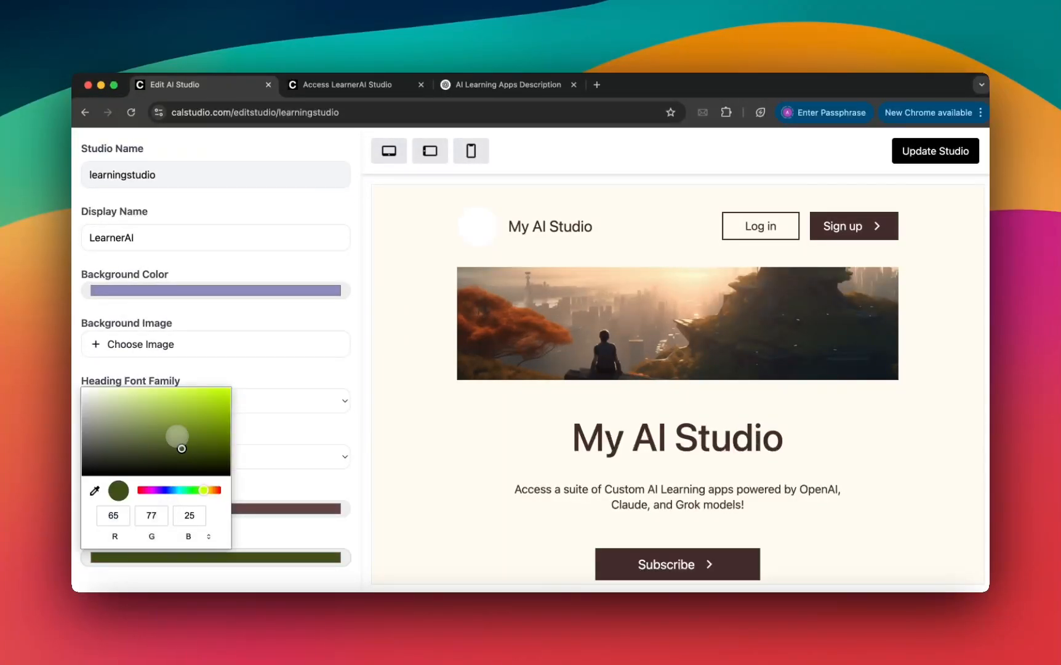
key(Return)
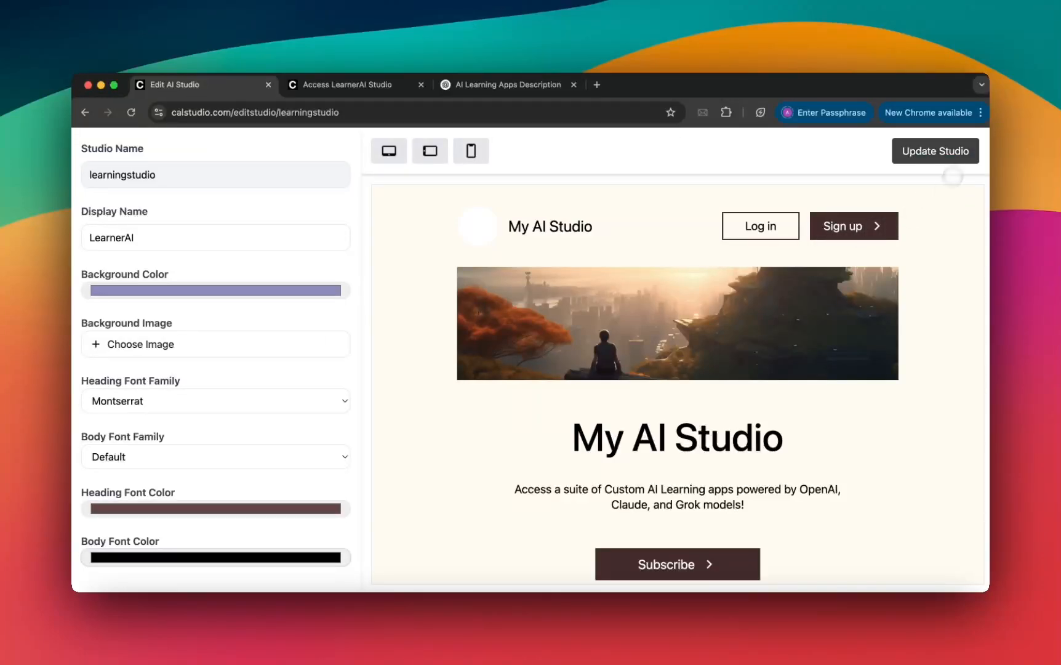
click(942, 157)
Step: Check the body text color throughout the live LearnerAI page, including the featured apps, team and FAQ sections
click(348, 88)
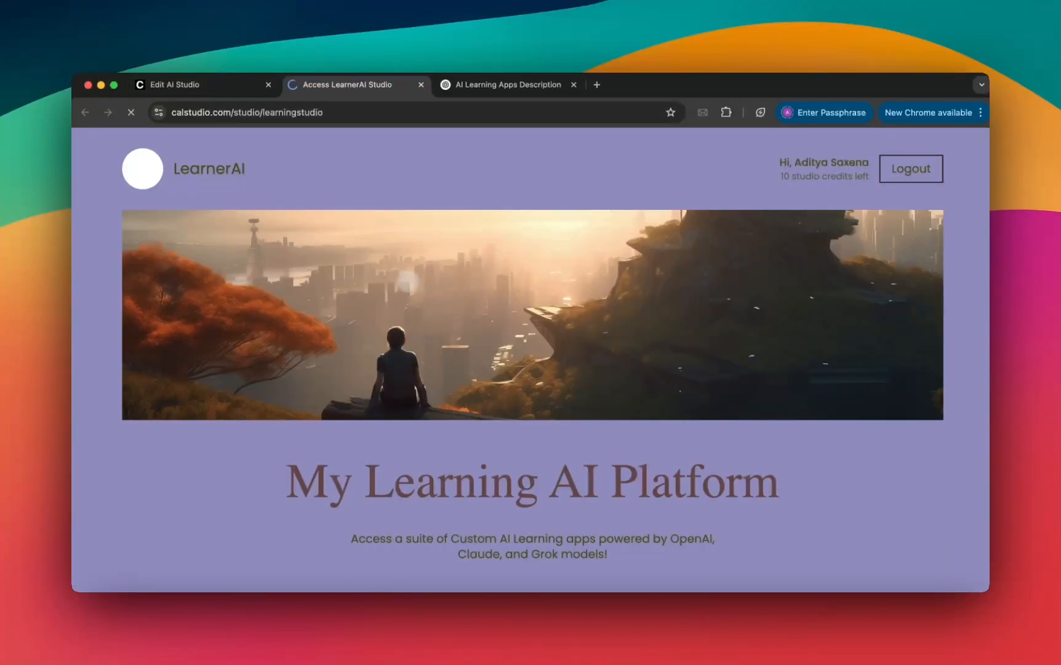
scroll(434, 338, down, 10)
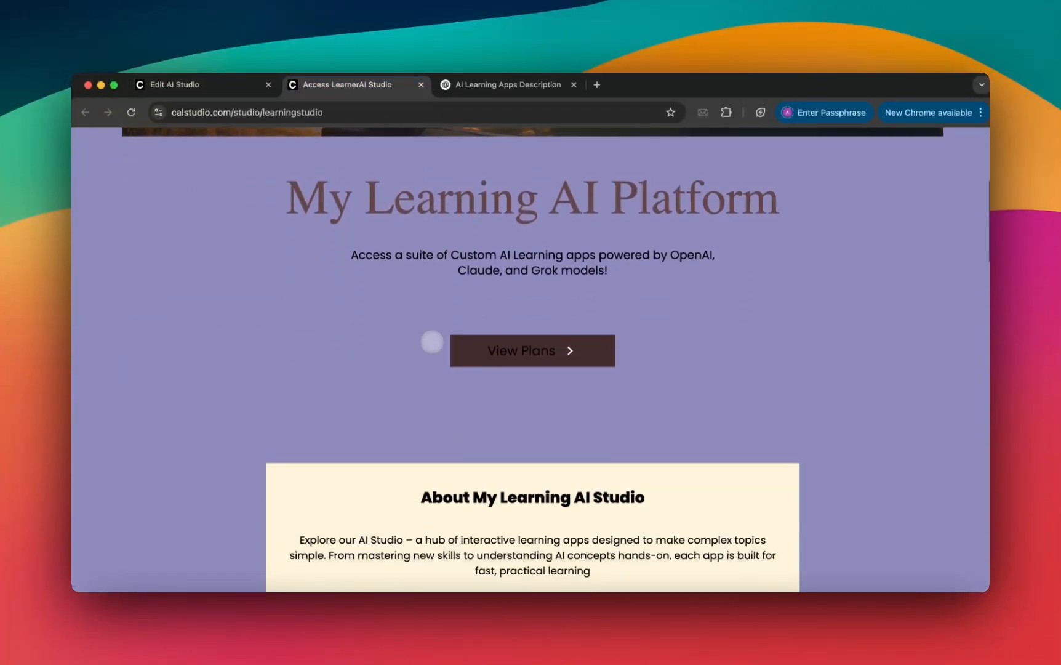
scroll(433, 343, down, 15)
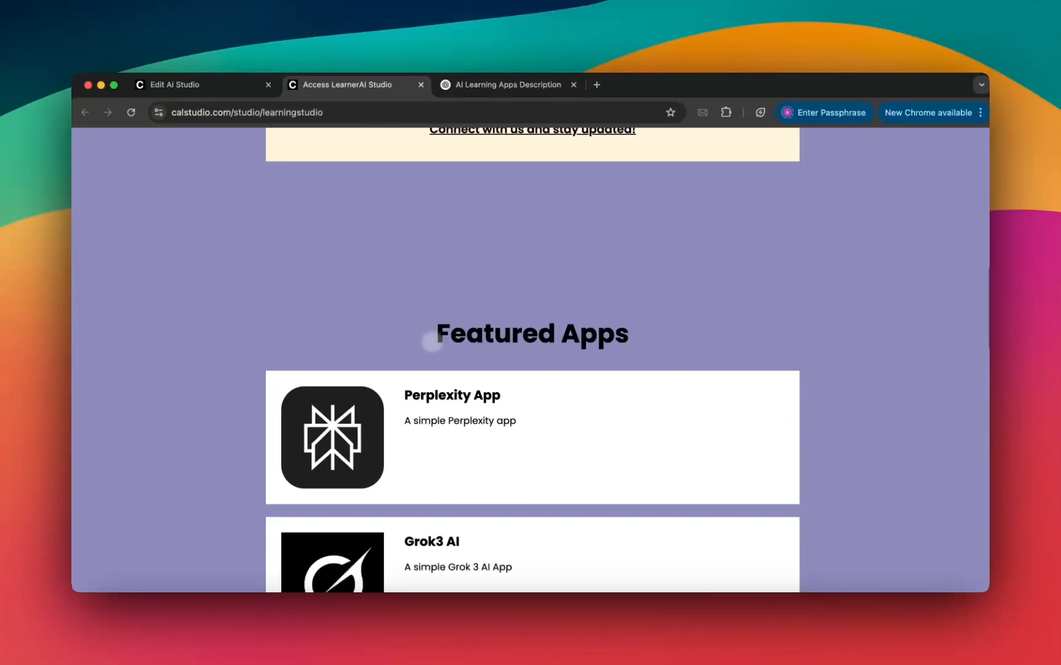
scroll(432, 343, down, 12)
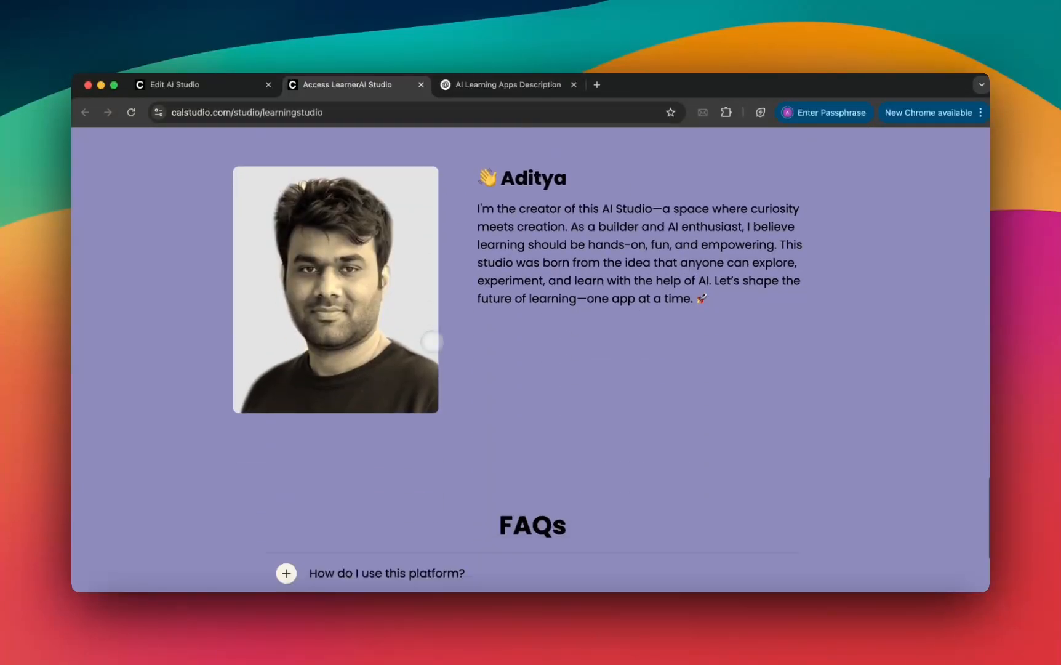
scroll(425, 444, up, 20)
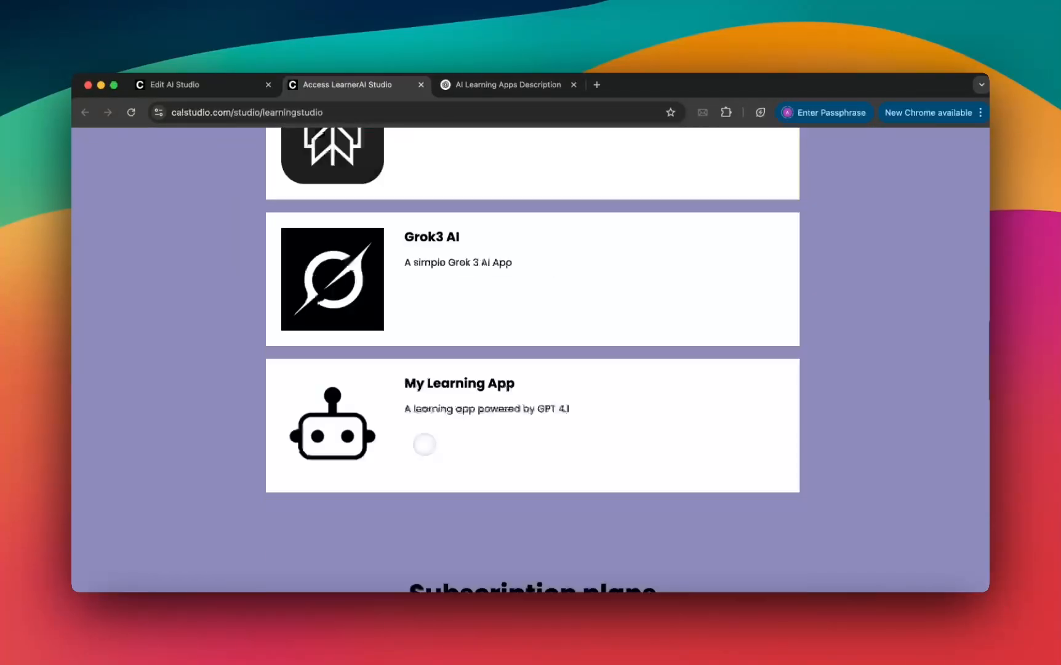
scroll(424, 443, down, 2)
scroll(425, 444, down, 1)
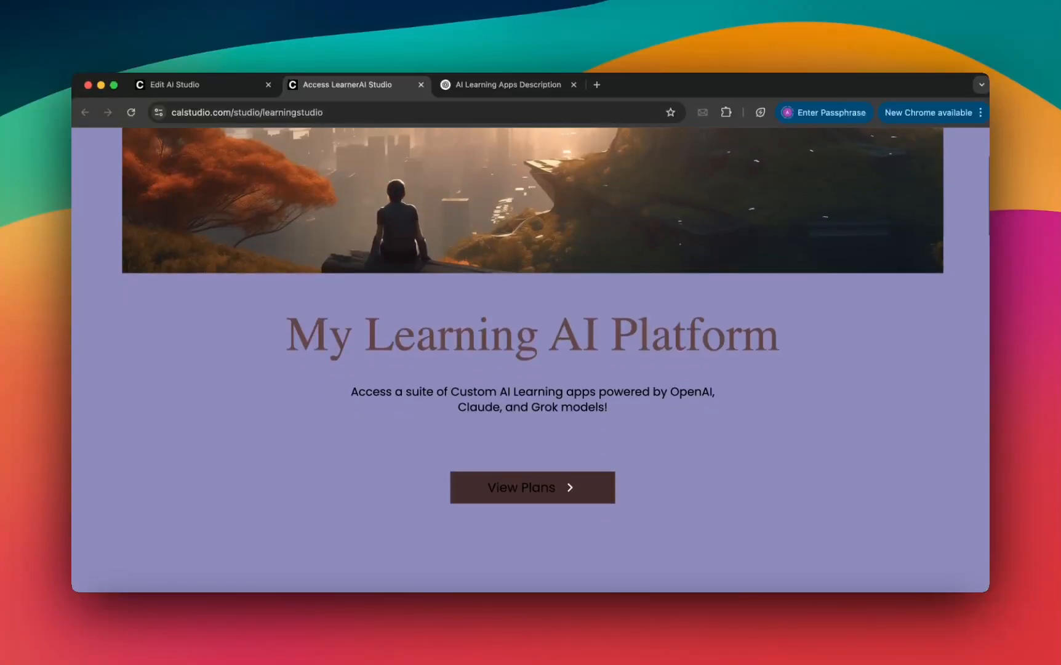
scroll(425, 443, up, 2)
scroll(425, 443, down, 1)
scroll(425, 443, up, 3)
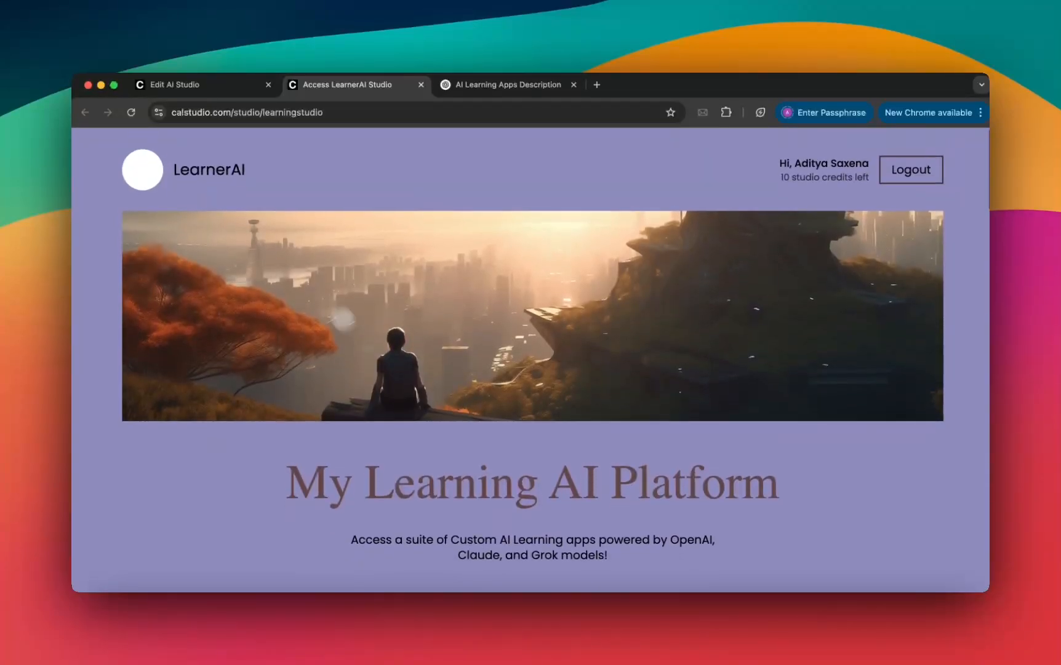
Step: Return to the studio editor and change the body font color to a pale beige-green
click(194, 82)
click(667, 389)
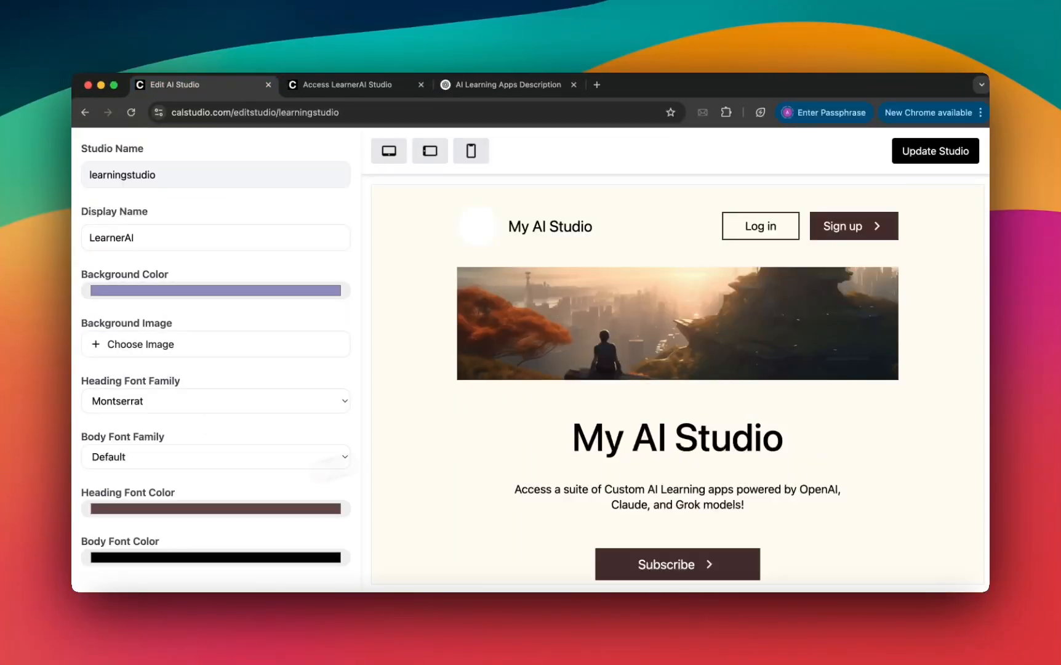
click(128, 556)
click(160, 418)
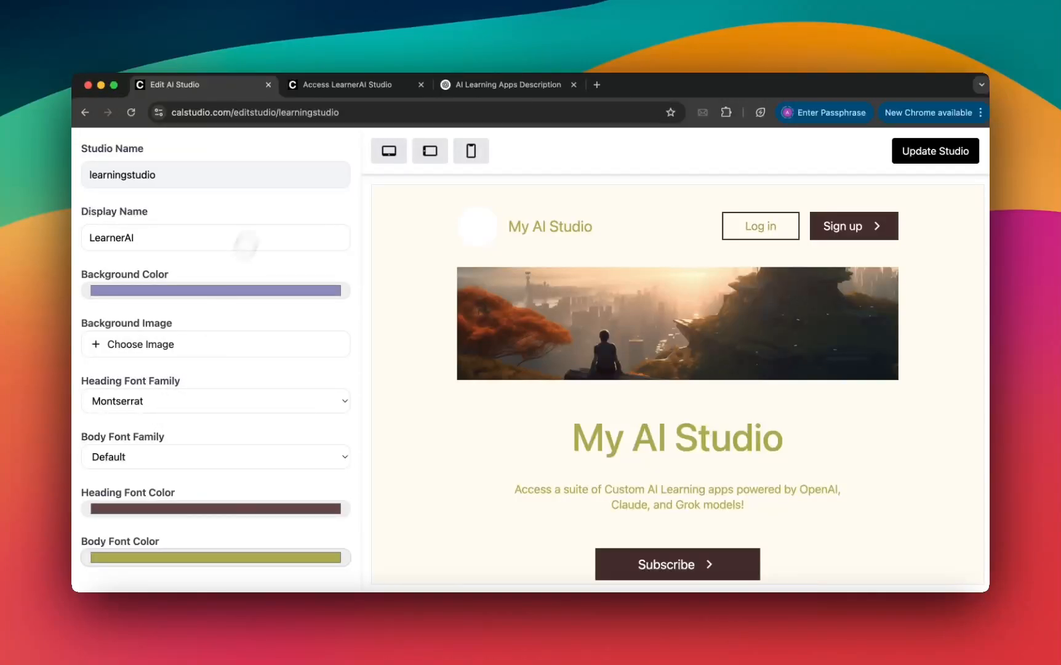
click(136, 559)
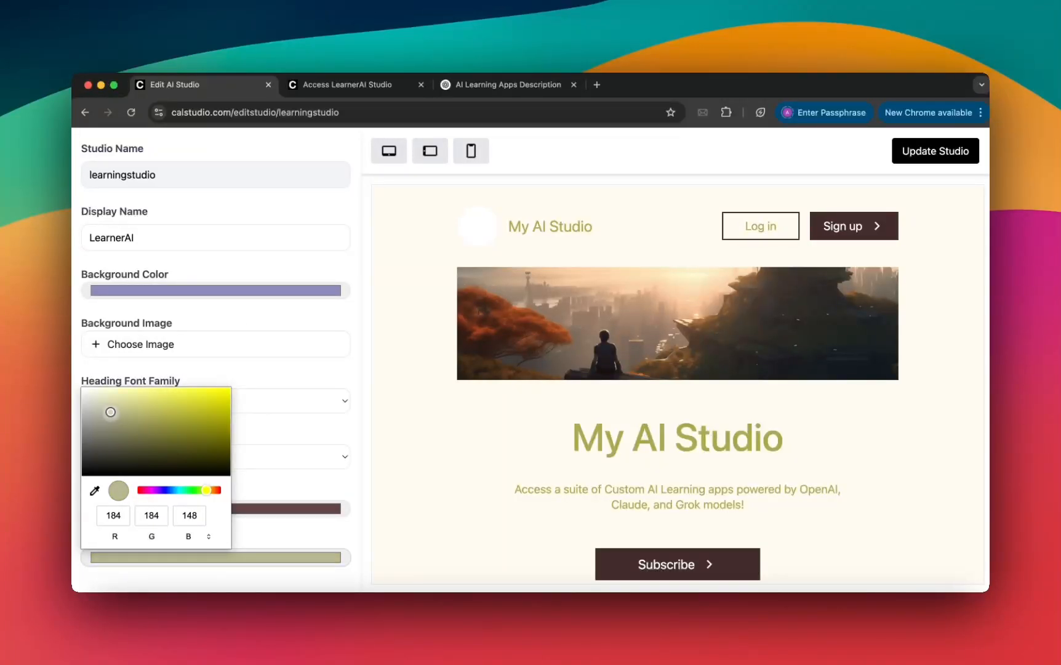
click(109, 406)
Step: Set the studio's background color to a more muted, greyish purple and update the studio
click(157, 510)
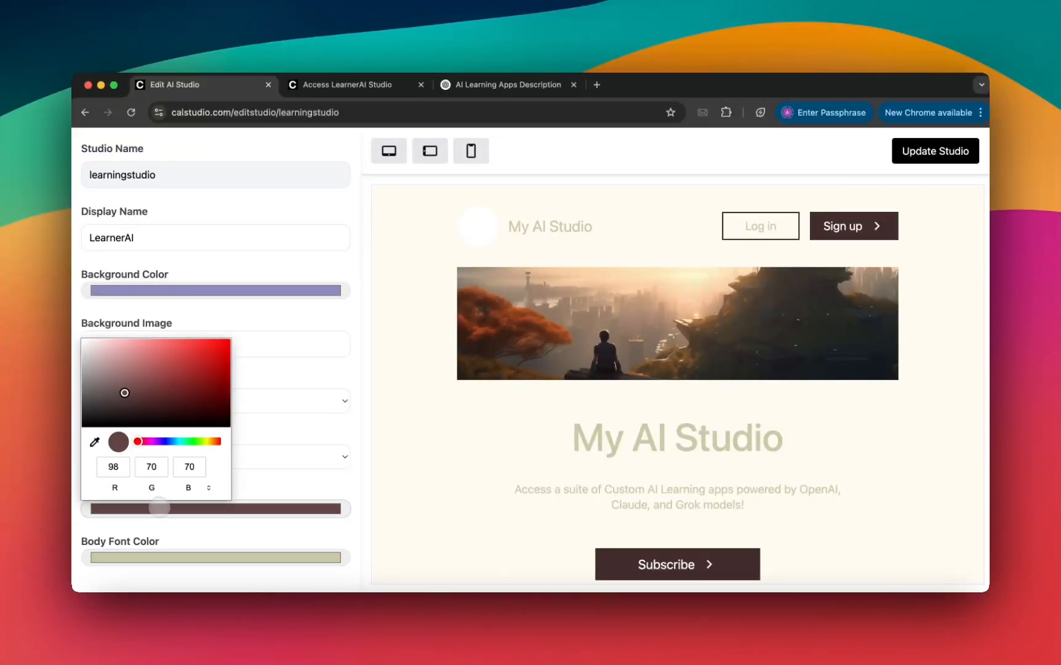
click(184, 525)
click(195, 291)
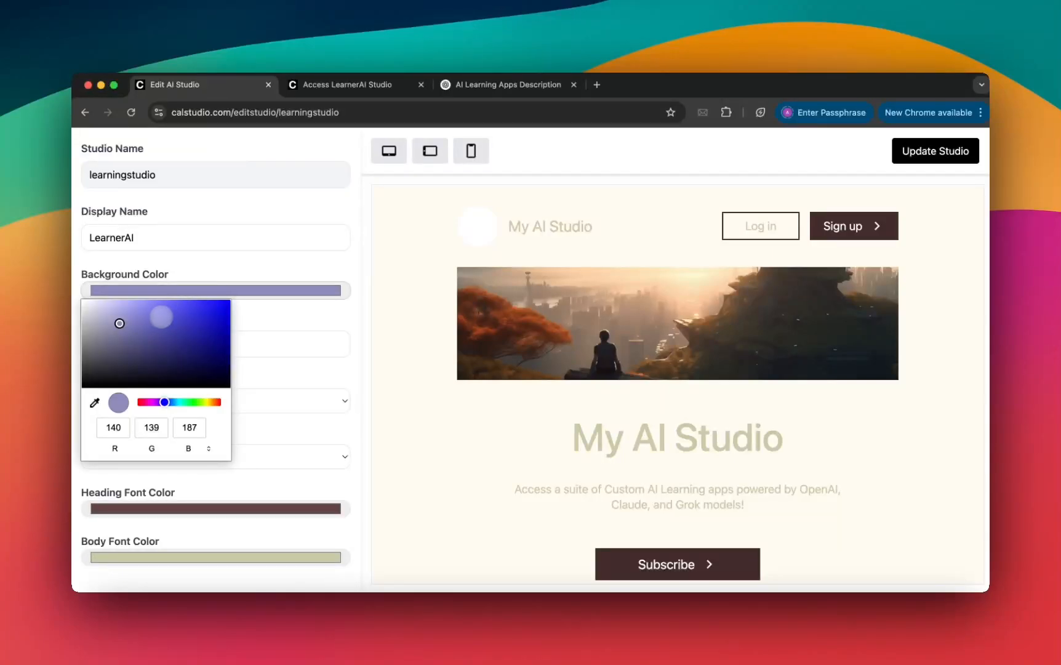
click(102, 326)
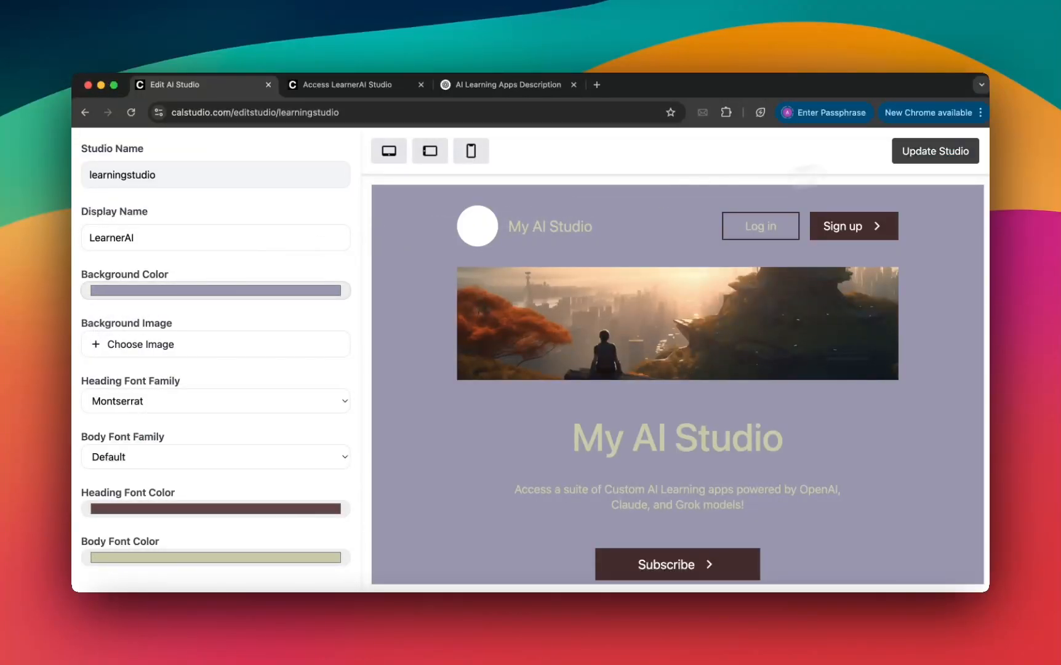
click(953, 150)
Step: Check the updated colors on the live LearnerAI page down to the FAQs, expanding the question about how to use the platform
click(344, 86)
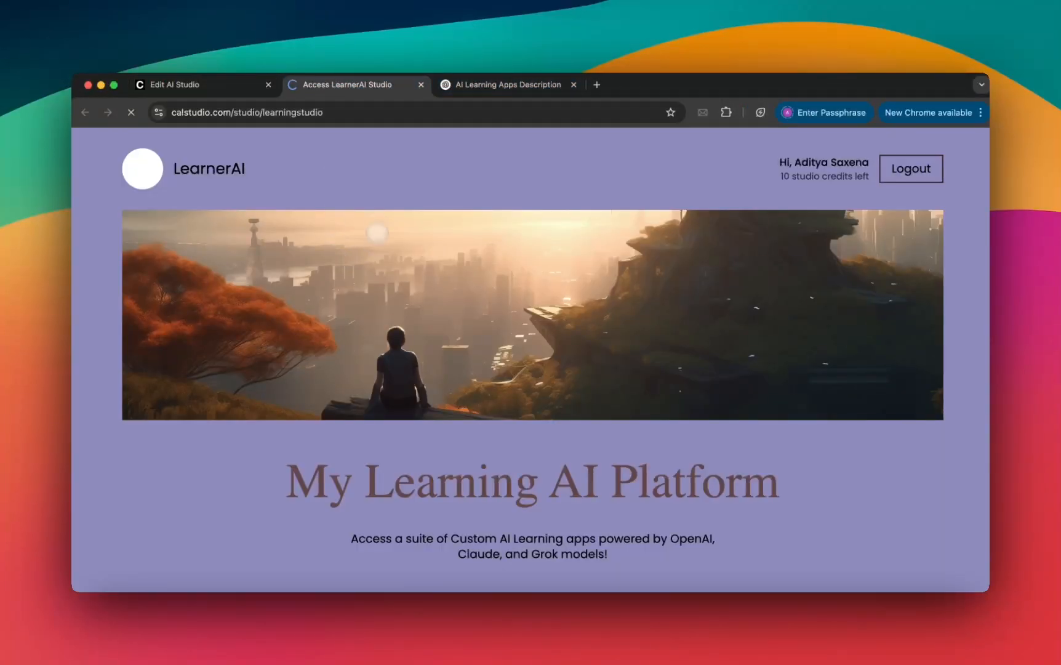
scroll(425, 339, down, 12)
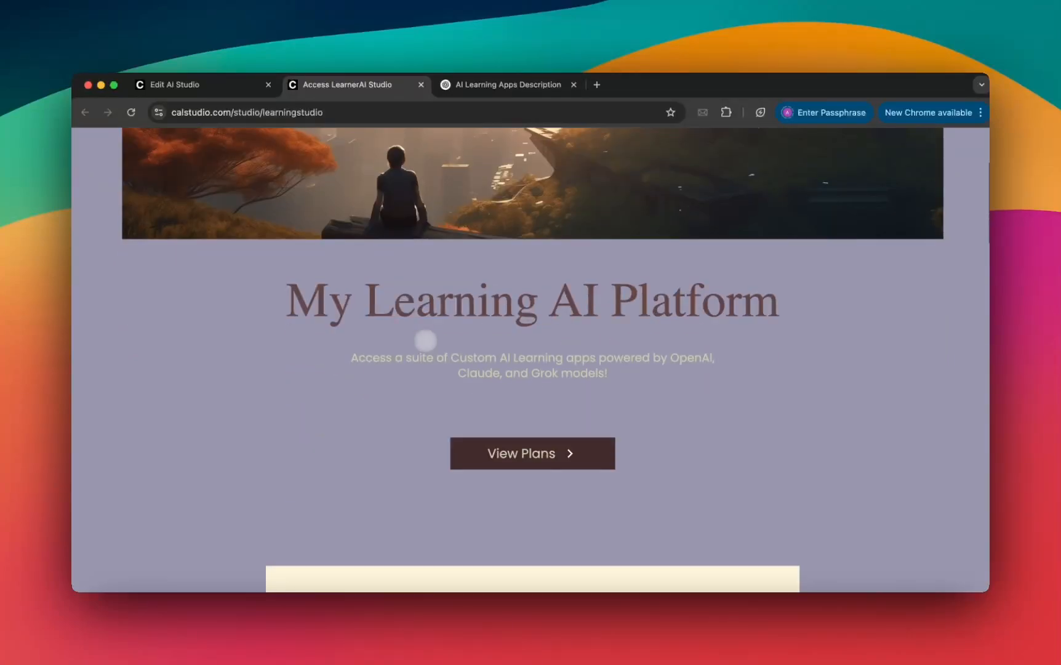
scroll(425, 340, down, 20)
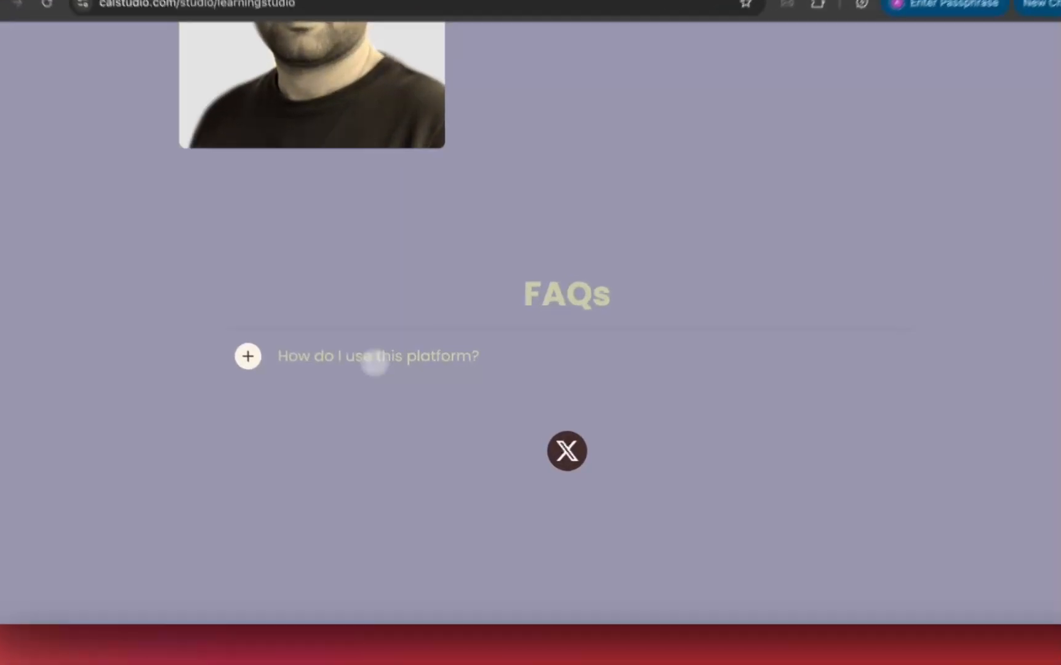
click(394, 380)
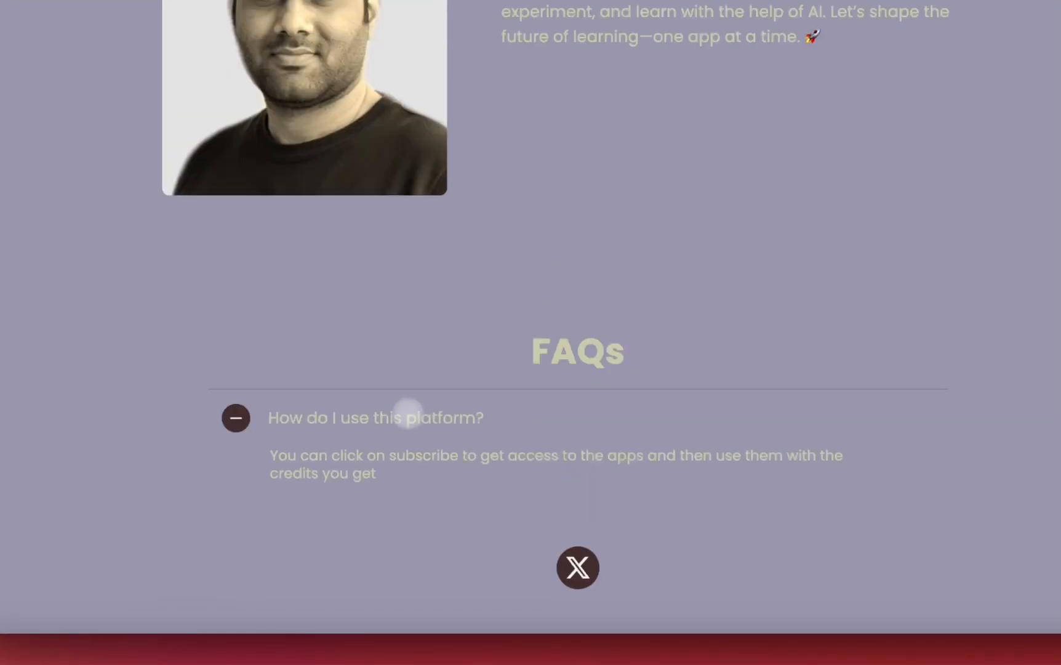
scroll(409, 388, up, 20)
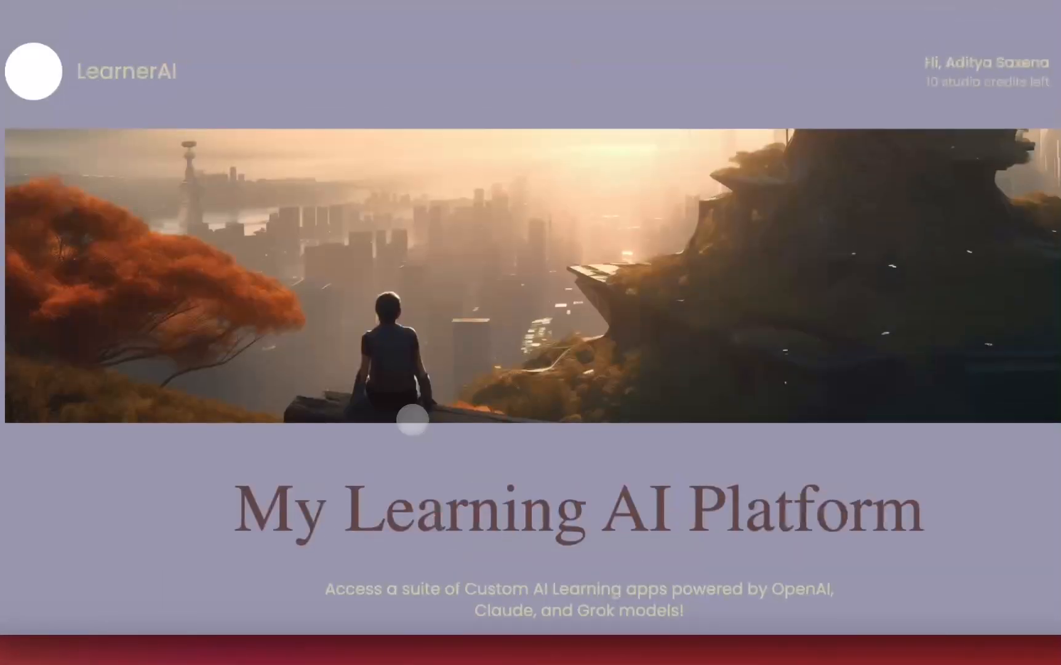
Step: Review the live page's subscription plans, the remaining studio credits in the header, the about section and the featured apps
scroll(412, 420, down, 1)
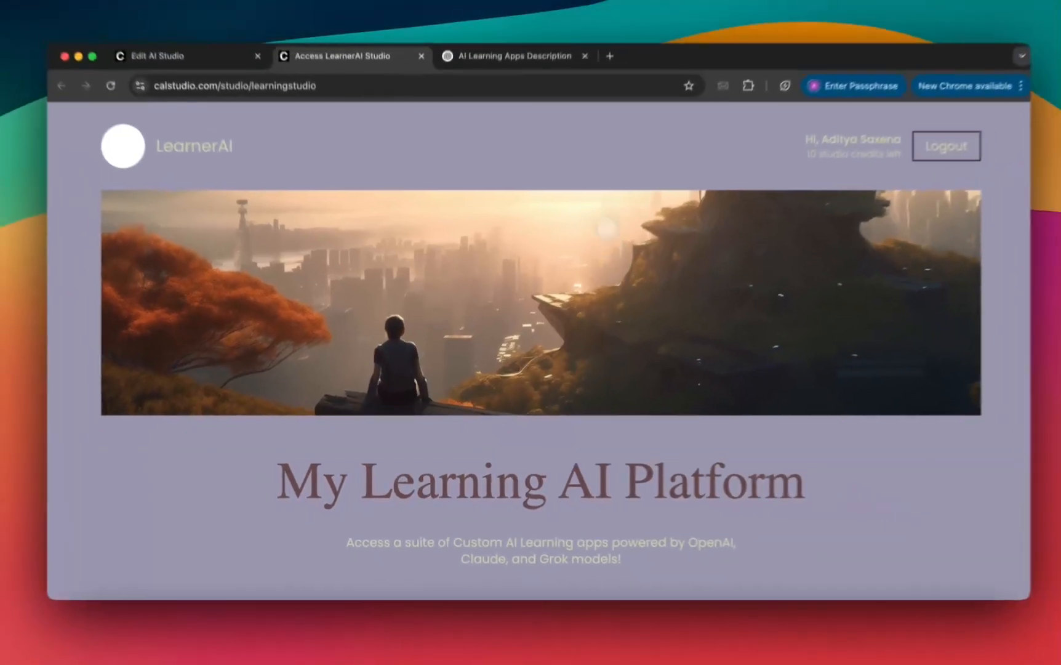
scroll(331, 220, down, 10)
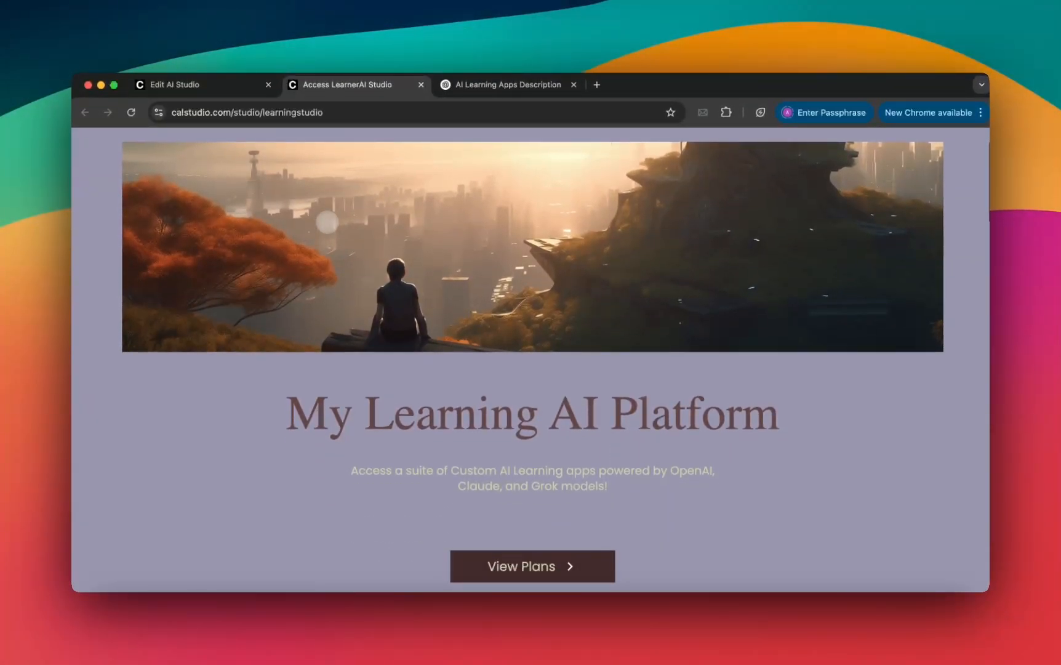
scroll(327, 221, down, 10)
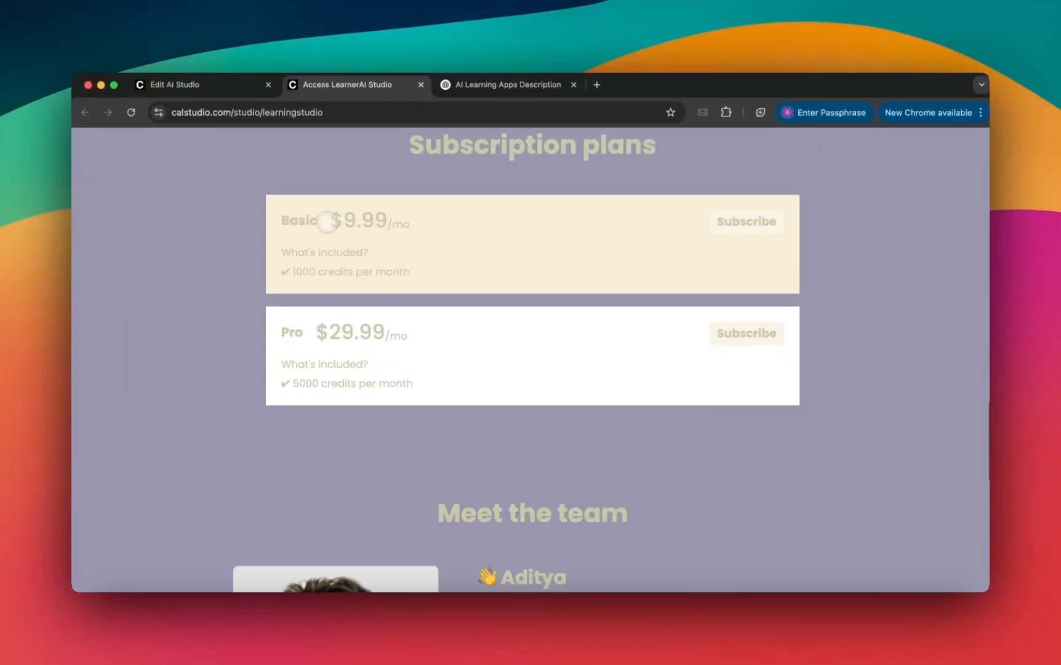
scroll(327, 220, up, 20)
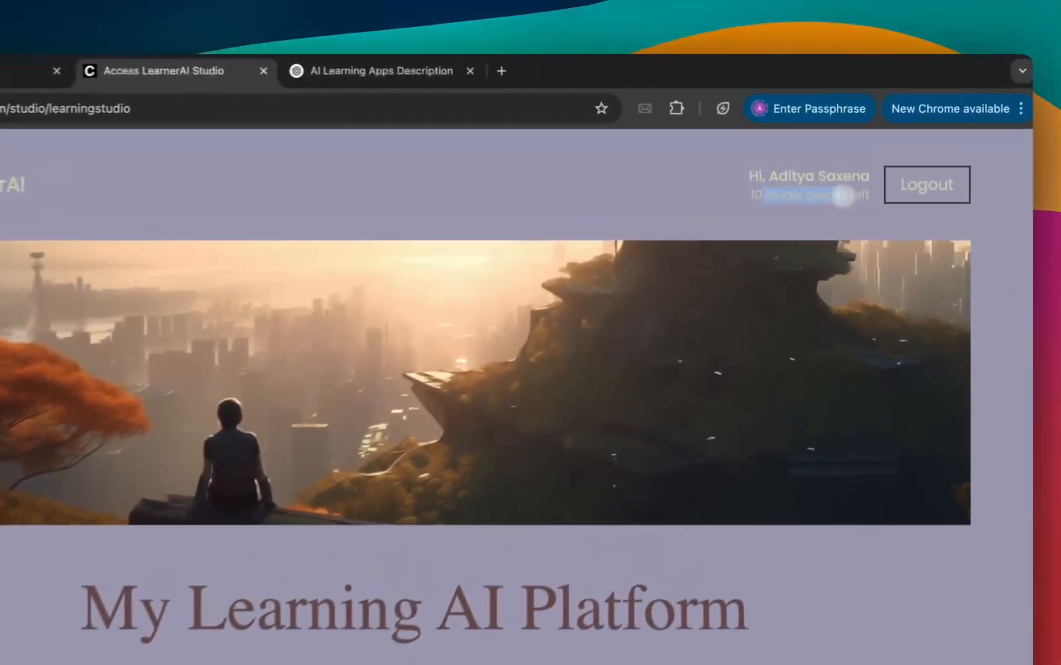
scroll(505, 320, down, 10)
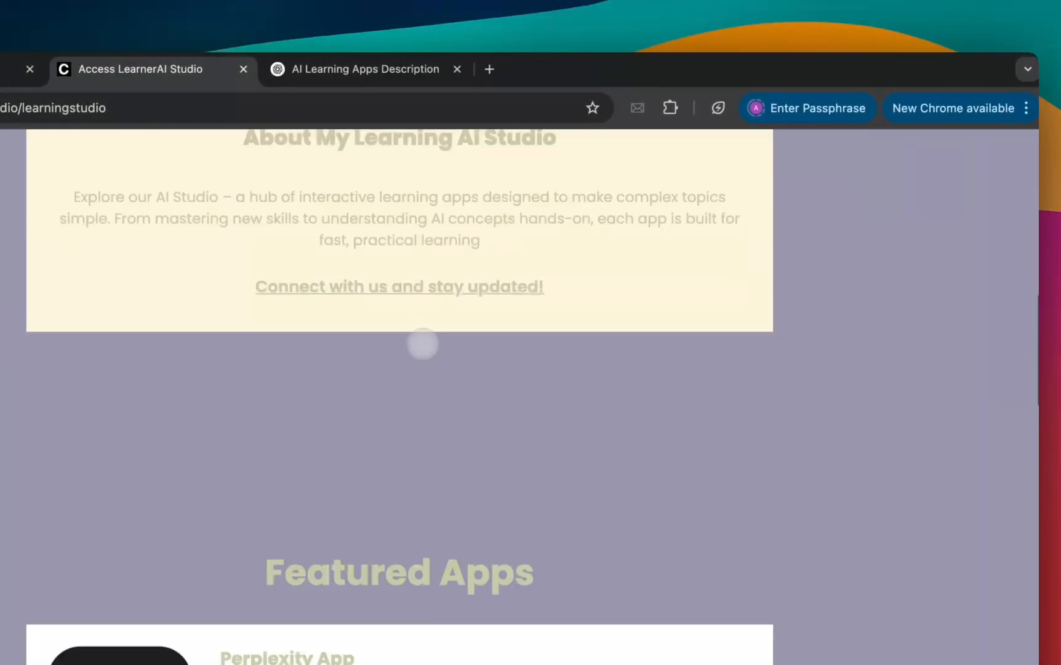
scroll(446, 353, up, 3)
scroll(532, 289, down, 5)
scroll(532, 289, down, 6)
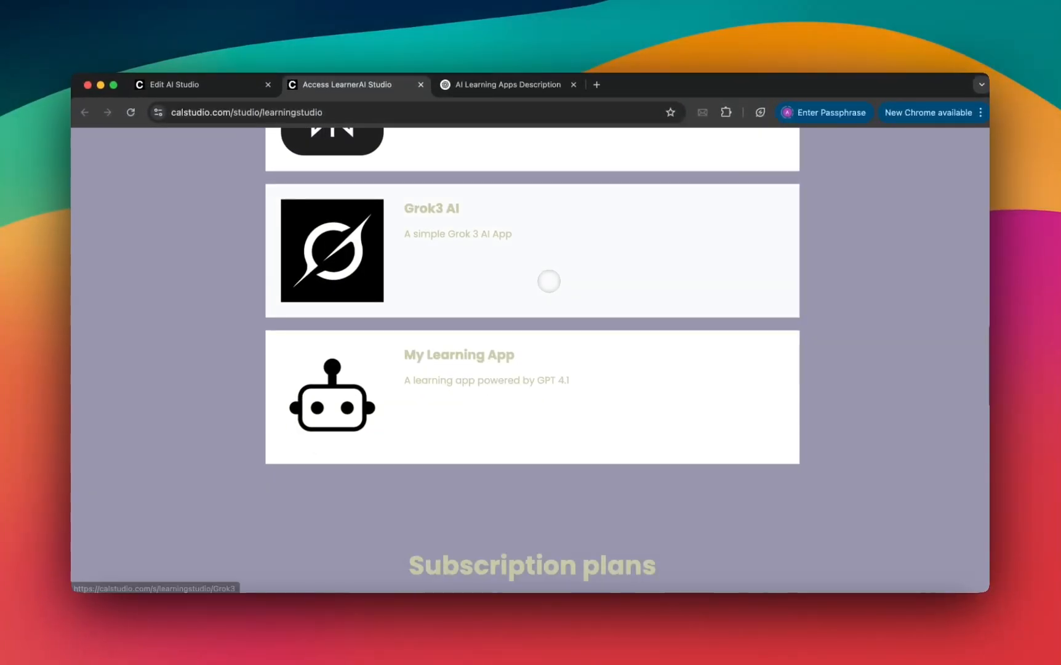
scroll(533, 289, up, 4)
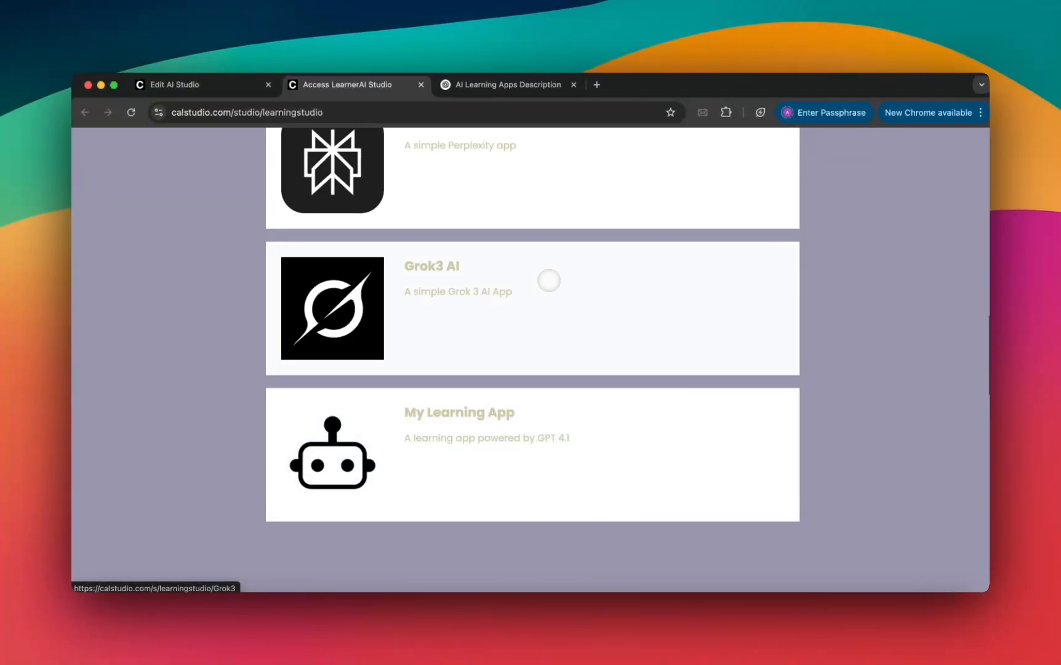
scroll(536, 246, up, 3)
scroll(422, 229, down, 1)
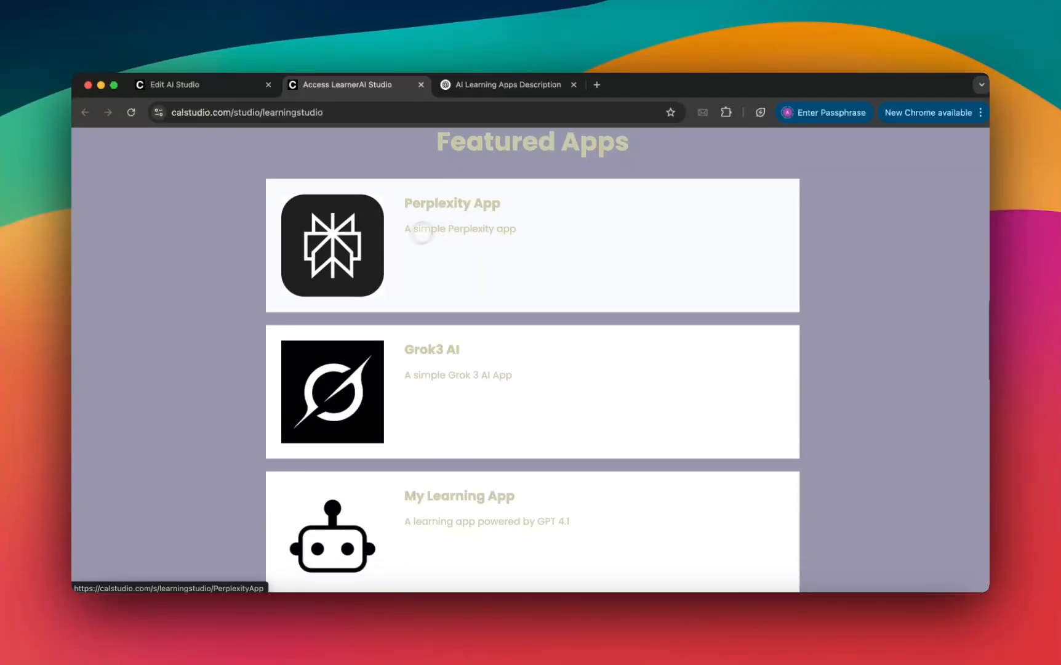
scroll(506, 338, up, 2)
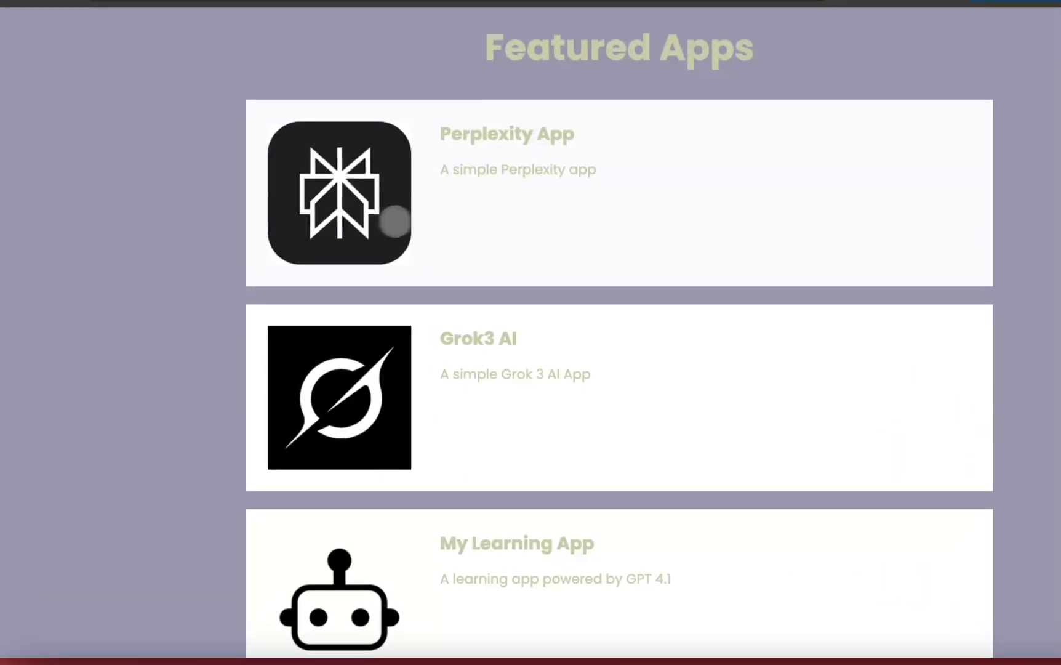
Step: Open the Perplexity App from the featured apps, send the message "hello", and check the reply and remaining studio credits
click(395, 222)
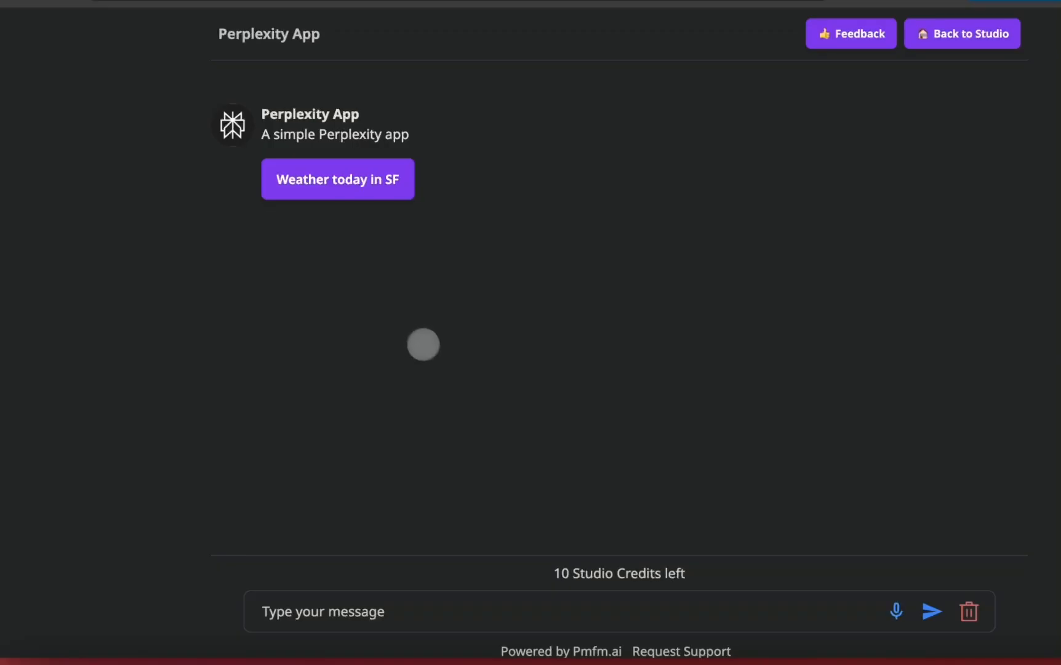
drag(554, 573, 646, 575)
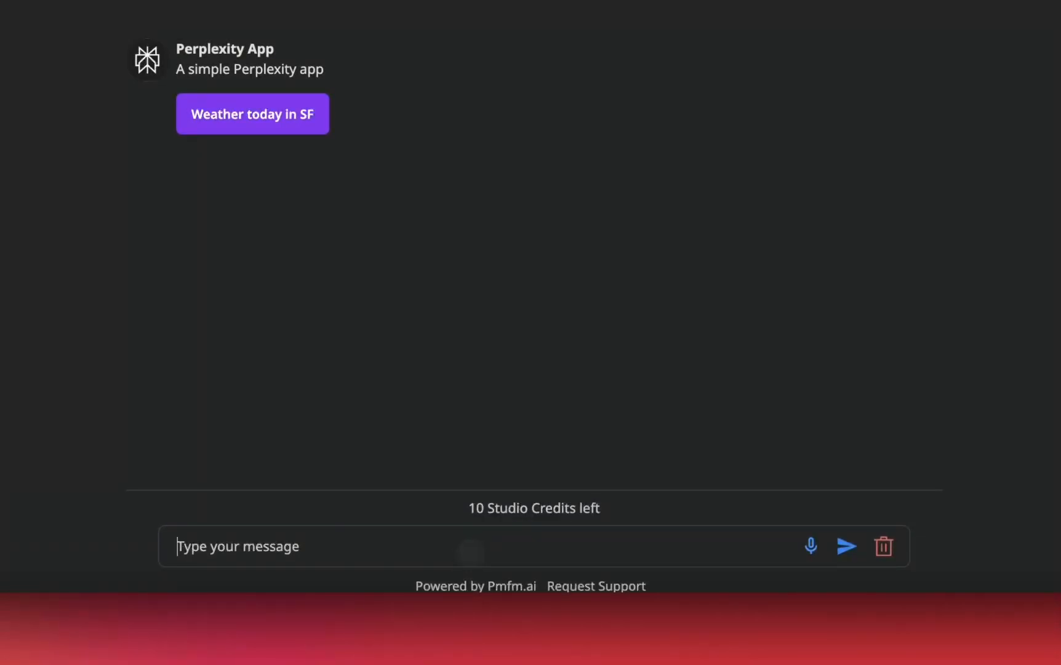
text(hello)
key(Return)
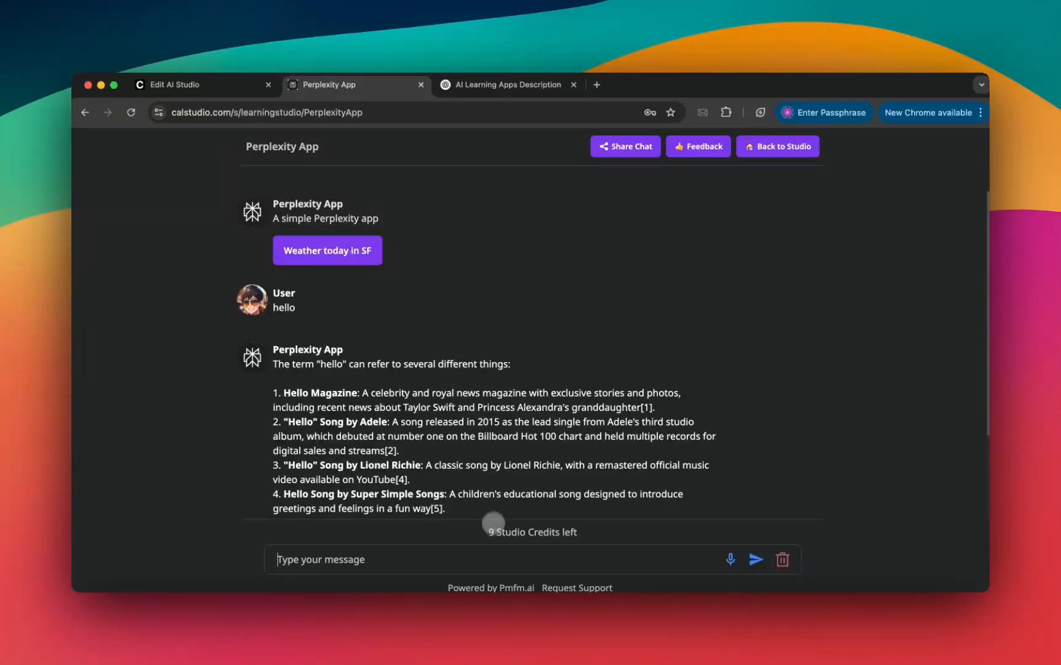
scroll(498, 467, down, 1)
scroll(493, 468, up, 1)
scroll(493, 468, down, 1)
scroll(492, 467, up, 1)
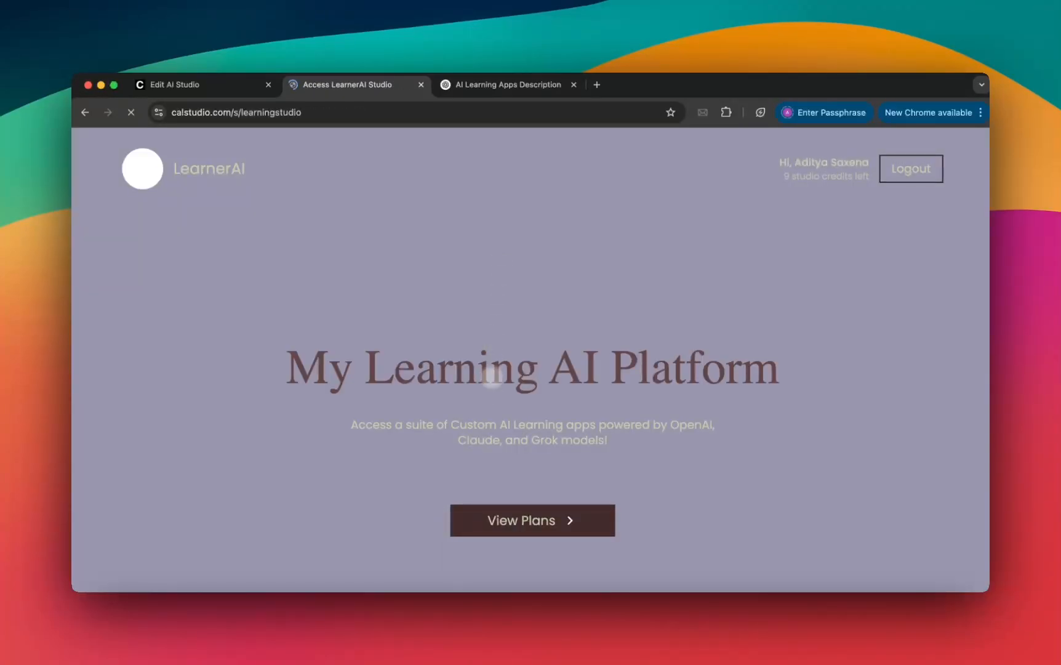
Step: Return to the studio page, open My Learning App from the featured apps, and go back to the studio page
scroll(490, 401, down, 10)
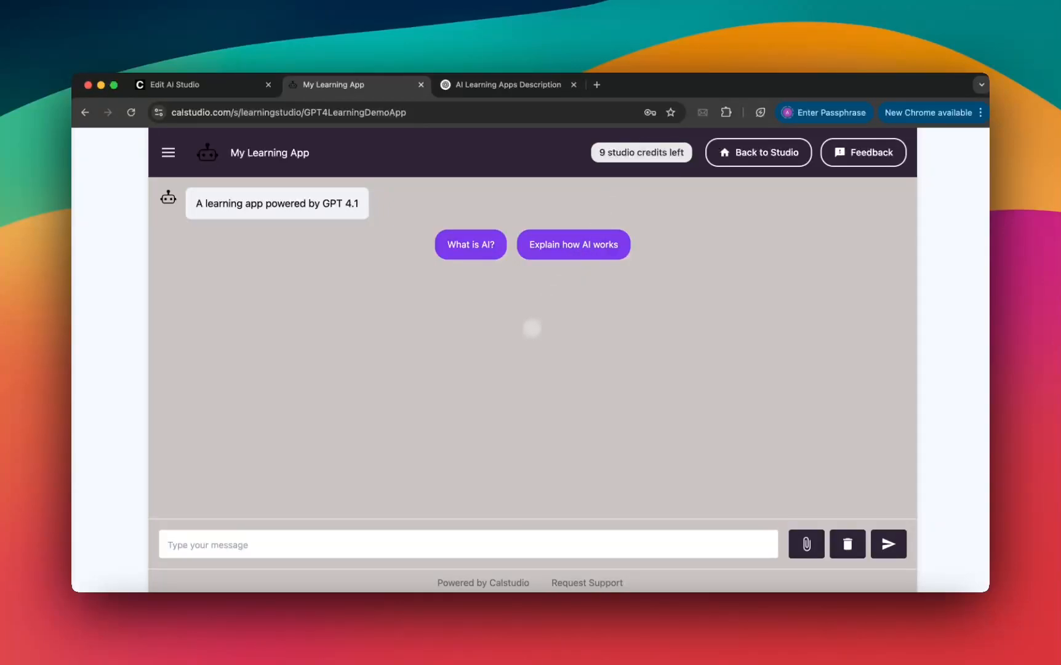
scroll(519, 349, left, 5)
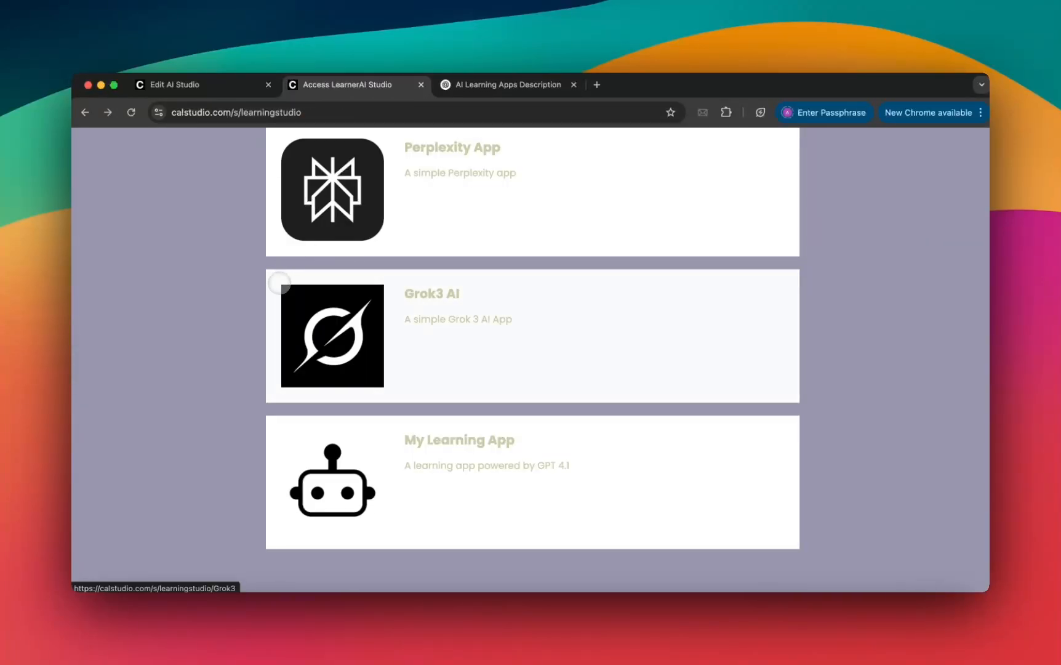
Step: Examine the Basic and Pro subscription plans, comparing the monthly credits each one includes
scroll(280, 284, down, 7)
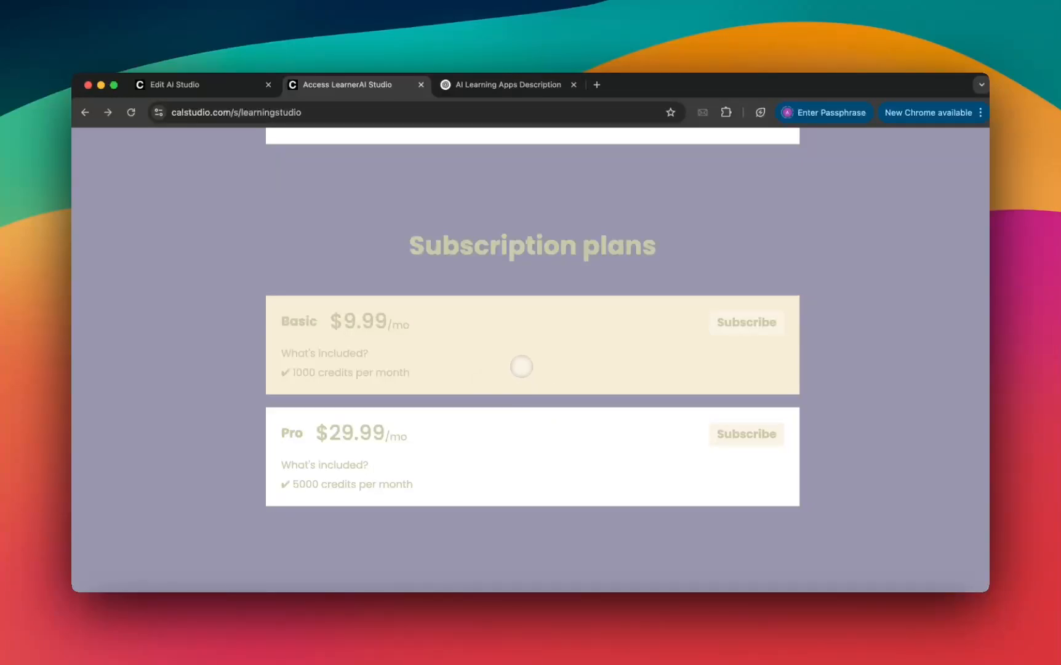
scroll(692, 290, up, 3)
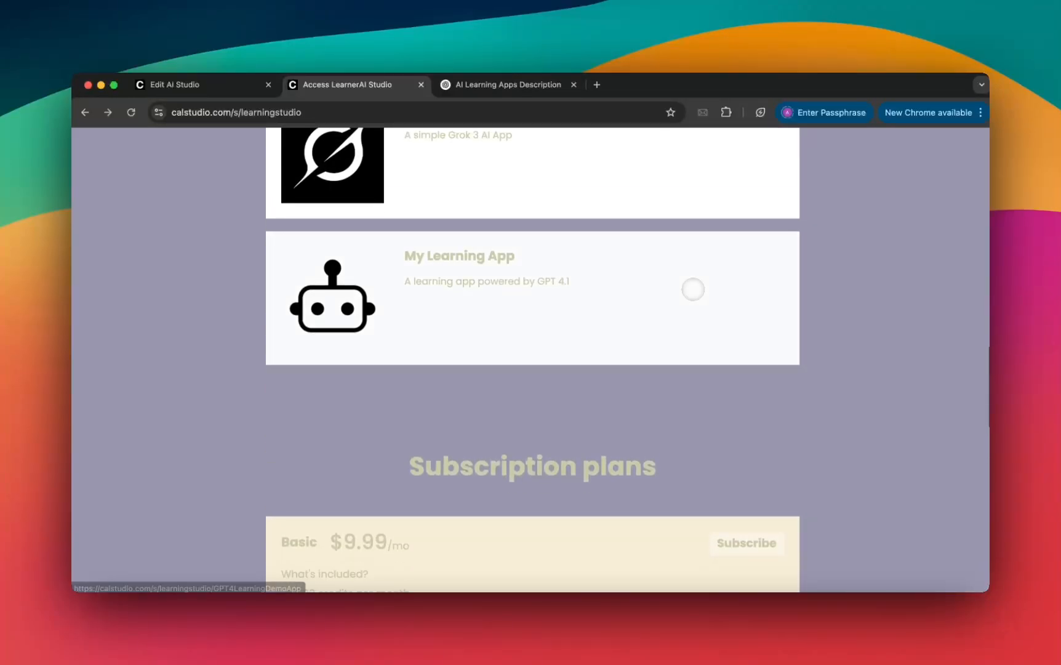
scroll(692, 289, down, 3)
scroll(688, 287, down, 1)
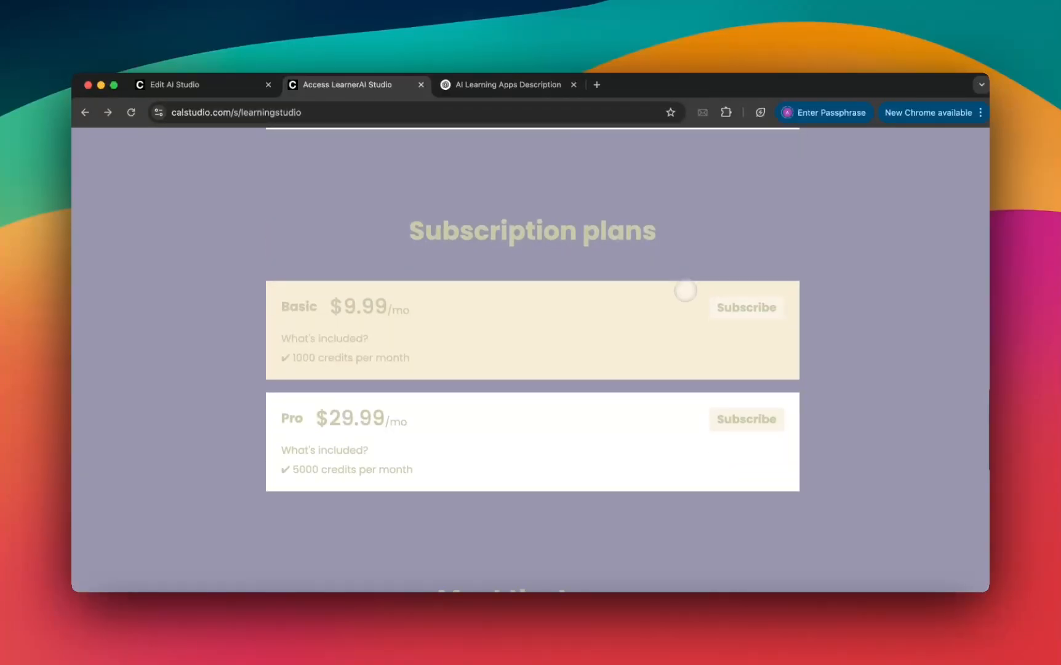
scroll(570, 274, up, 1)
triple_click(388, 370)
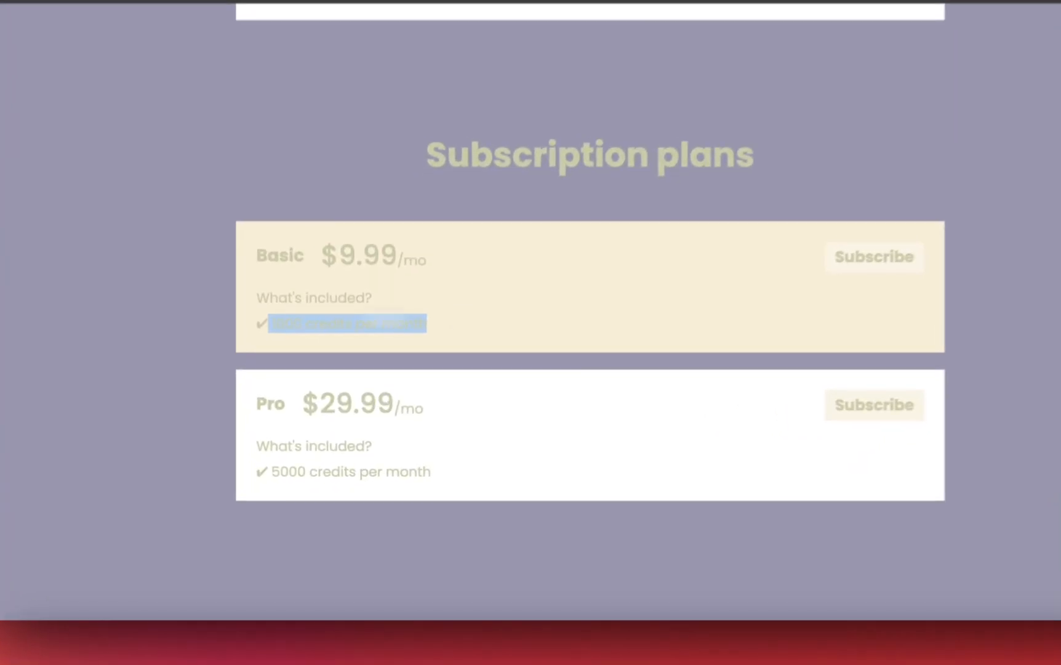
click(410, 457)
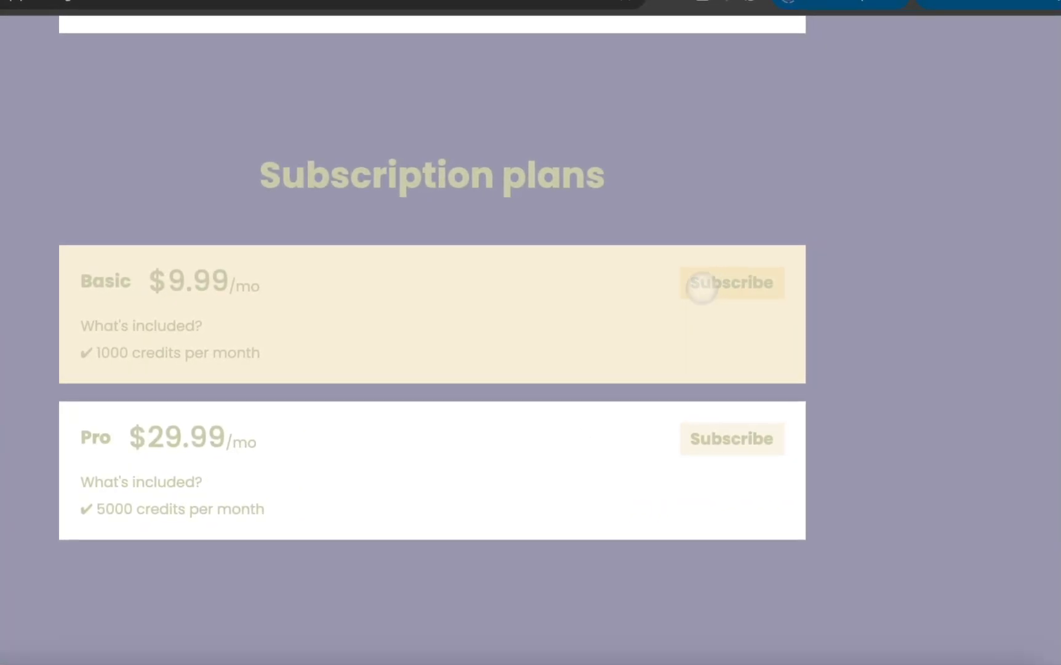
Step: Subscribe to the Basic plan, reviewing the price, monthly credits and included apps in the checkout form
click(702, 287)
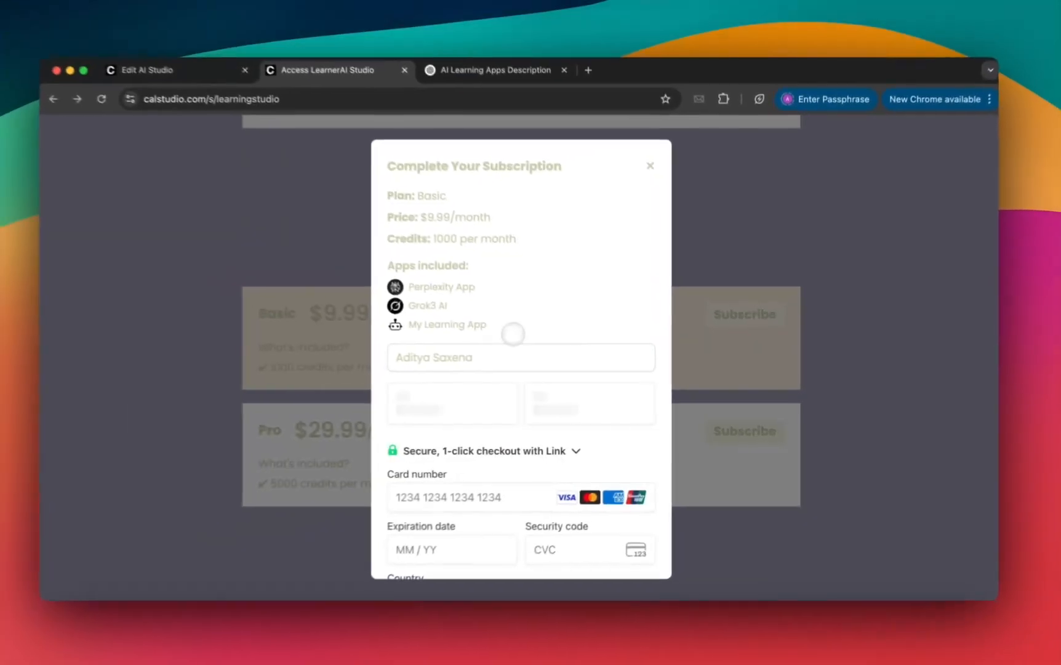
scroll(416, 295, down, 4)
scroll(492, 240, up, 4)
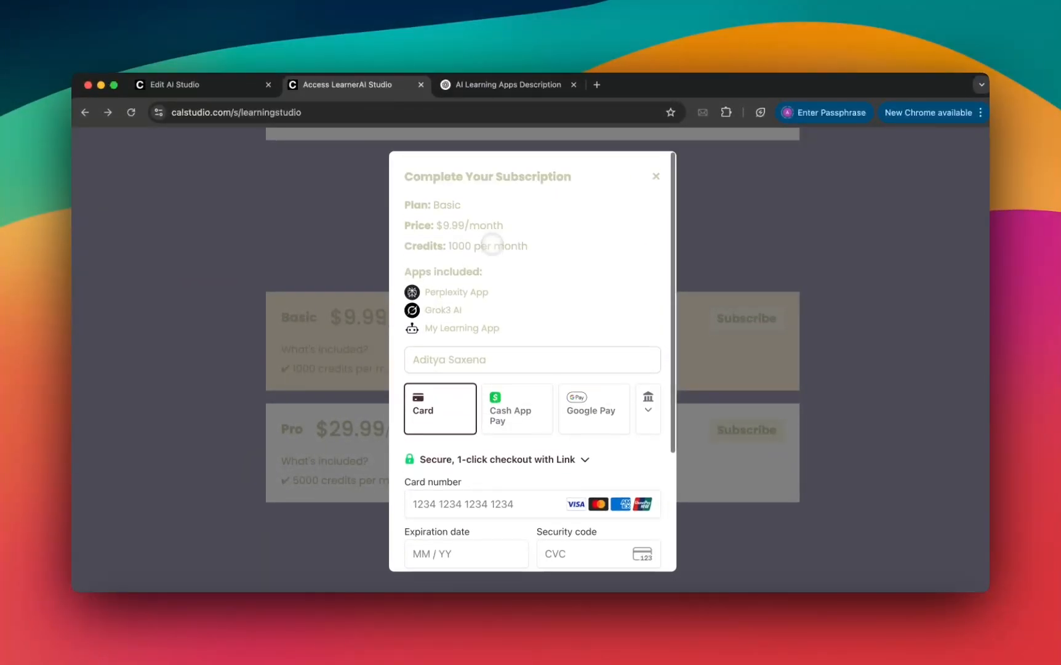
drag(502, 330, 425, 275)
triple_click(478, 249)
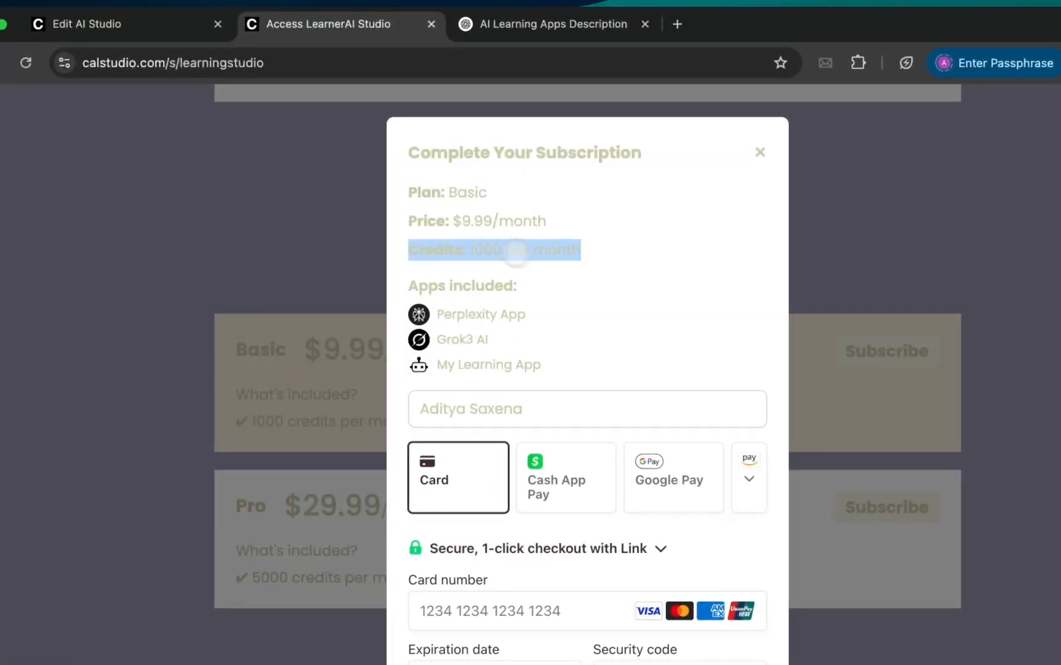
click(566, 267)
scroll(566, 268, down, 4)
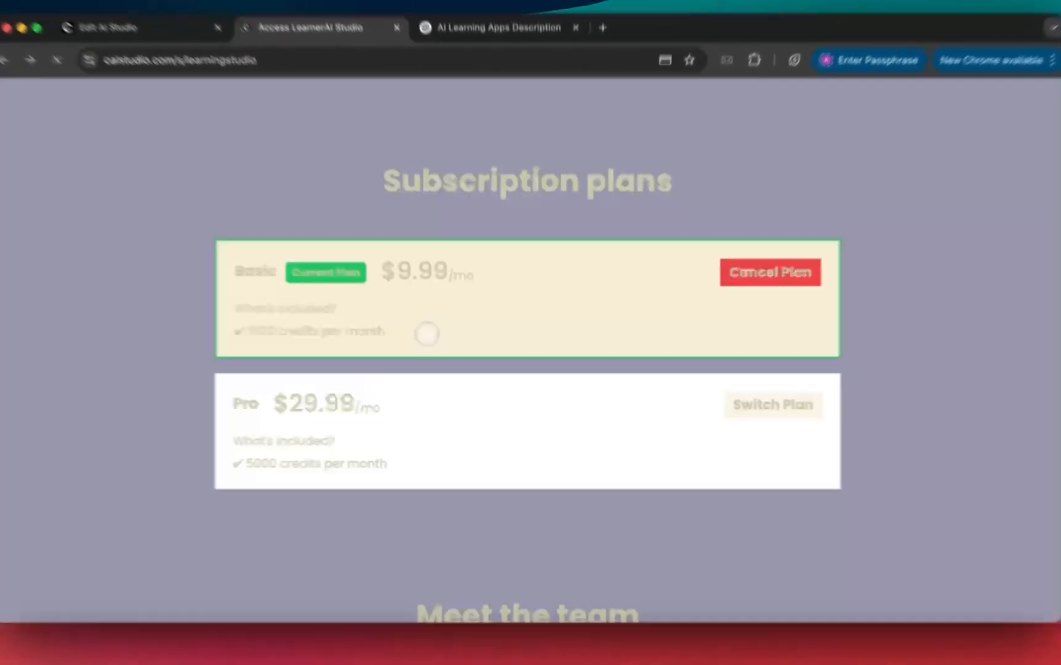
Step: Check the subscription status in the plans section and the remaining studio credits in the page header
scroll(461, 346, up, 2)
scroll(472, 304, down, 1)
scroll(472, 304, down, 1)
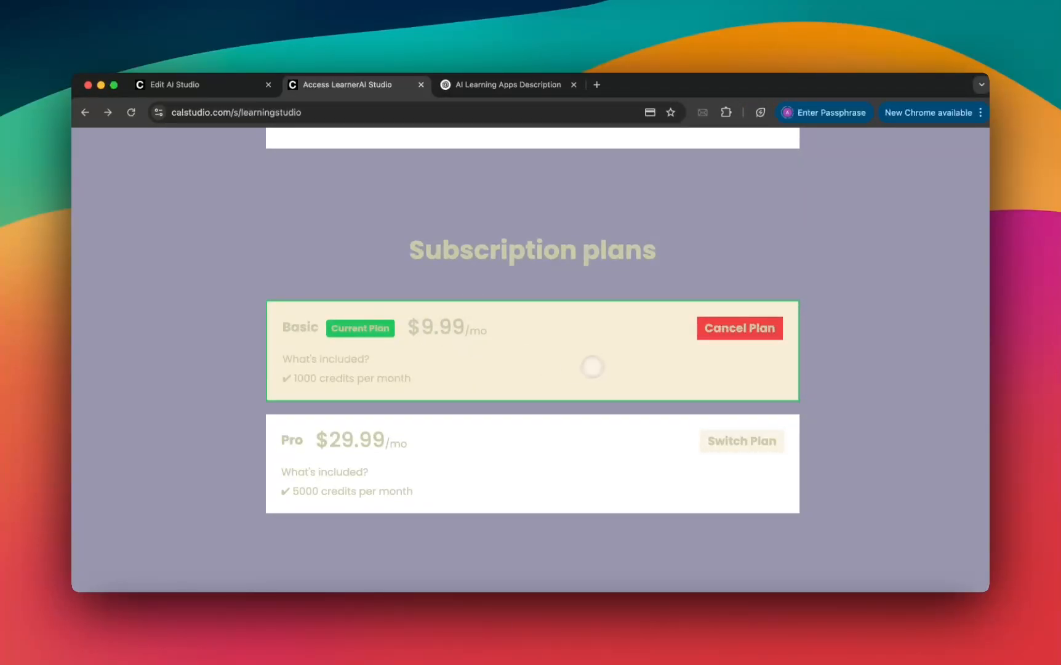
scroll(464, 307, up, 10)
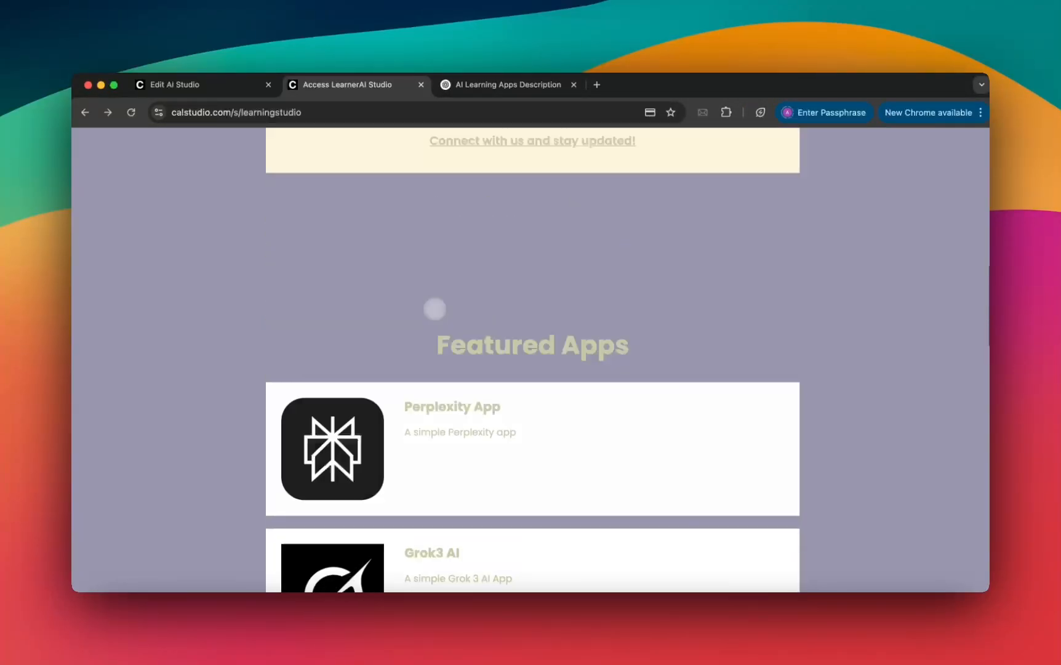
drag(767, 176, 818, 174)
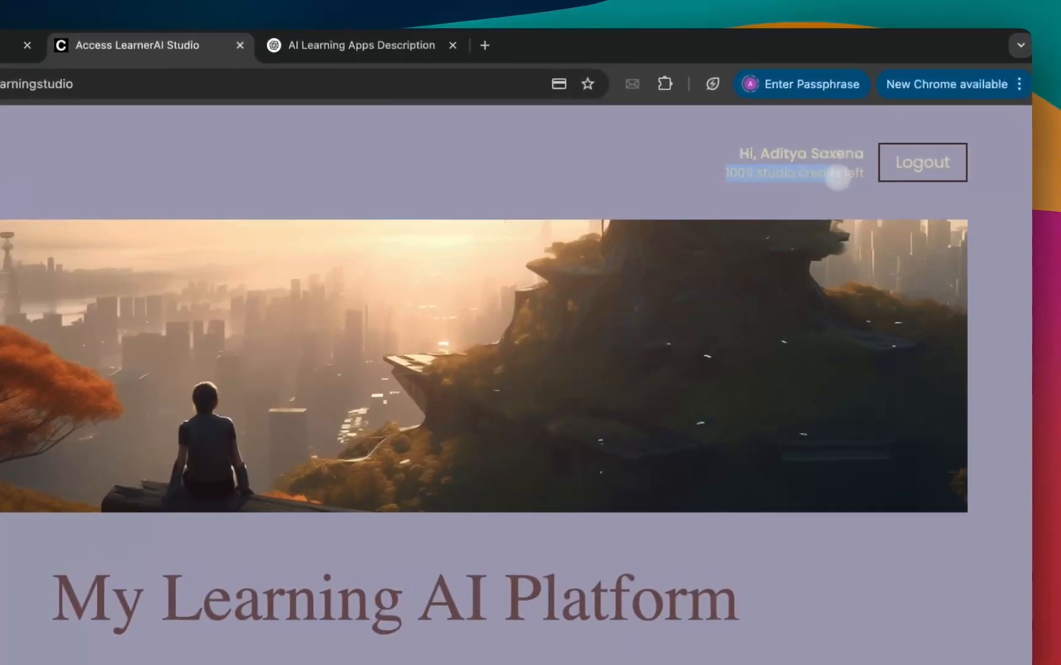
Step: Cancel the Basic subscription plan, confirming the cancellation and dismissing the notice that follows
scroll(628, 180, down, 10)
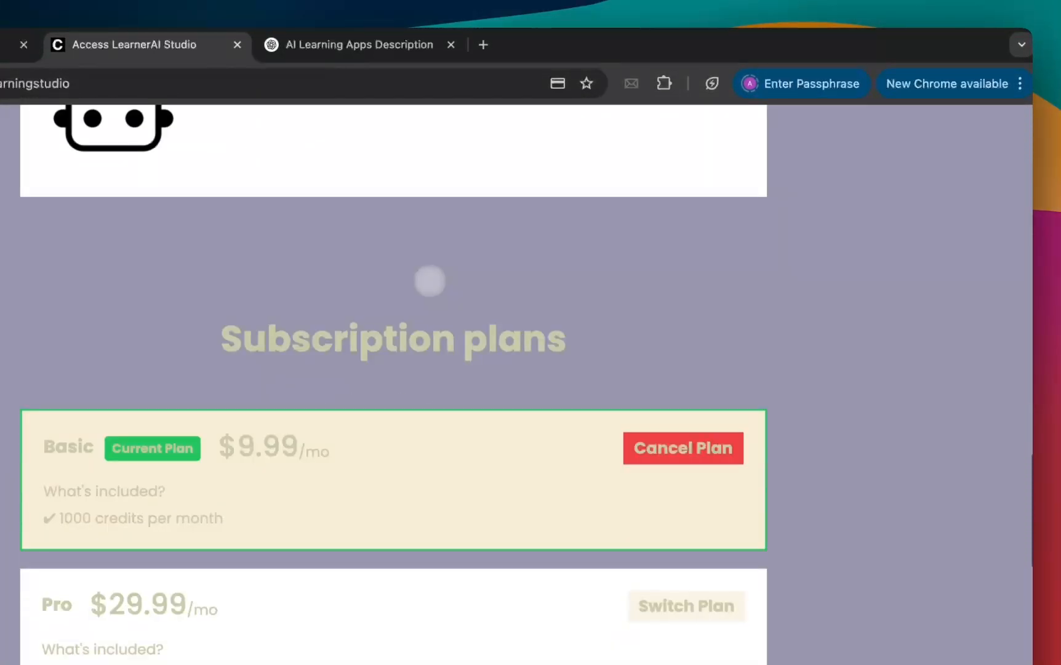
scroll(493, 345, down, 1)
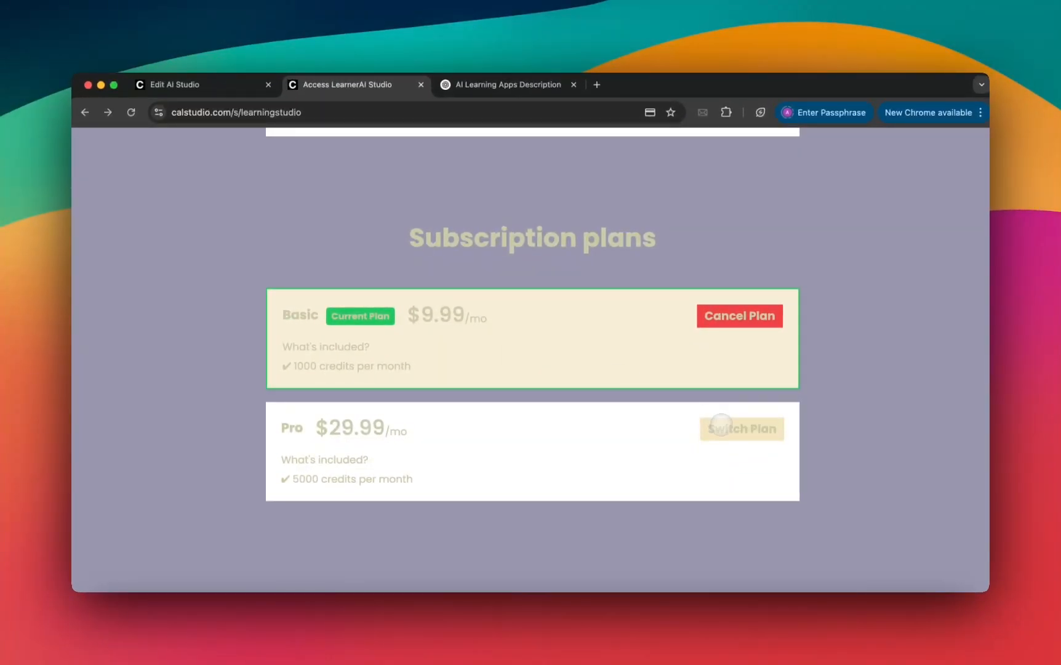
click(714, 315)
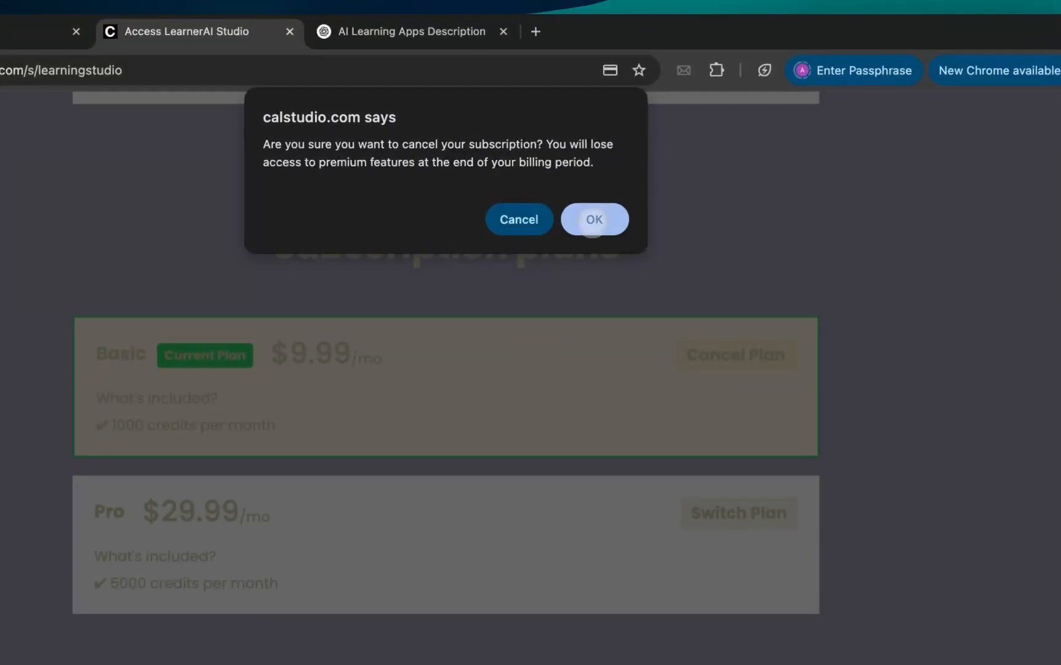
click(592, 225)
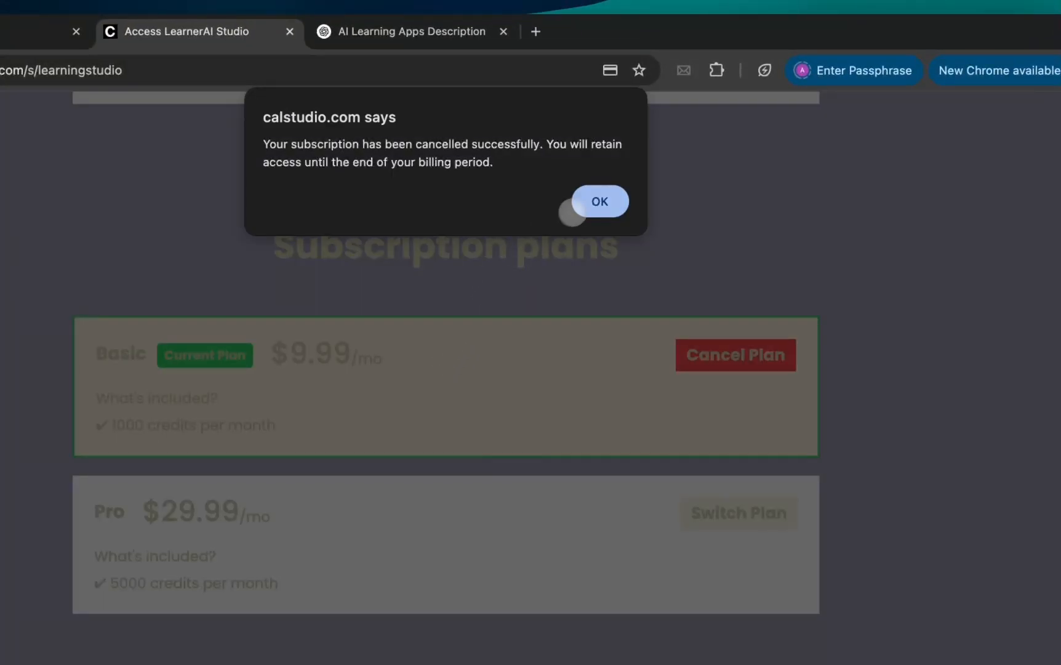
click(576, 208)
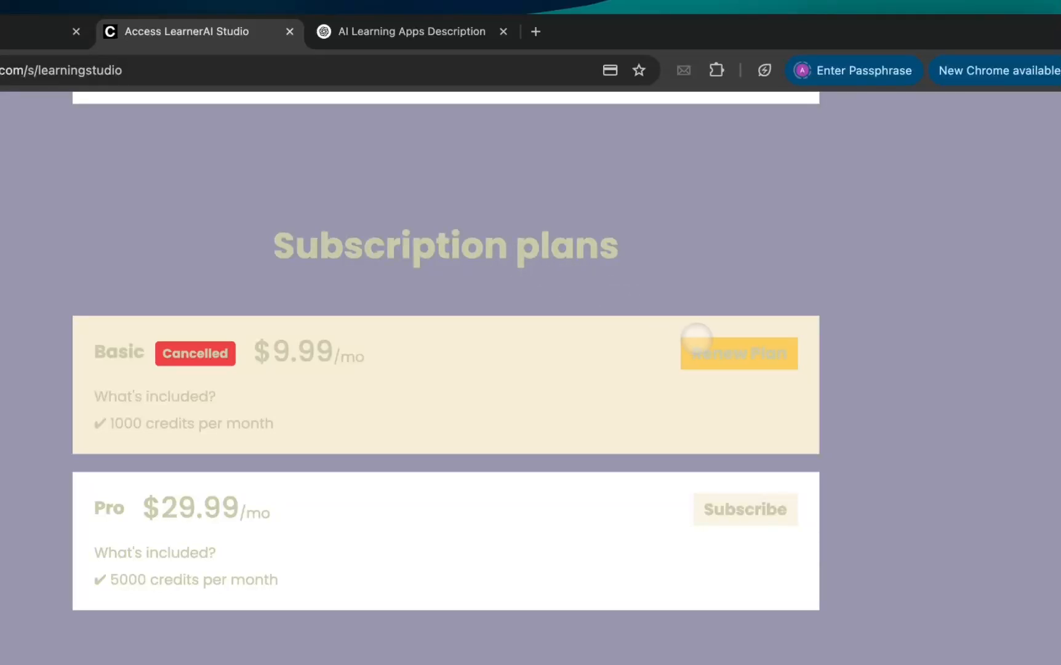
Step: Renew the cancelled Basic subscription plan and confirm the renewal
click(742, 361)
click(595, 184)
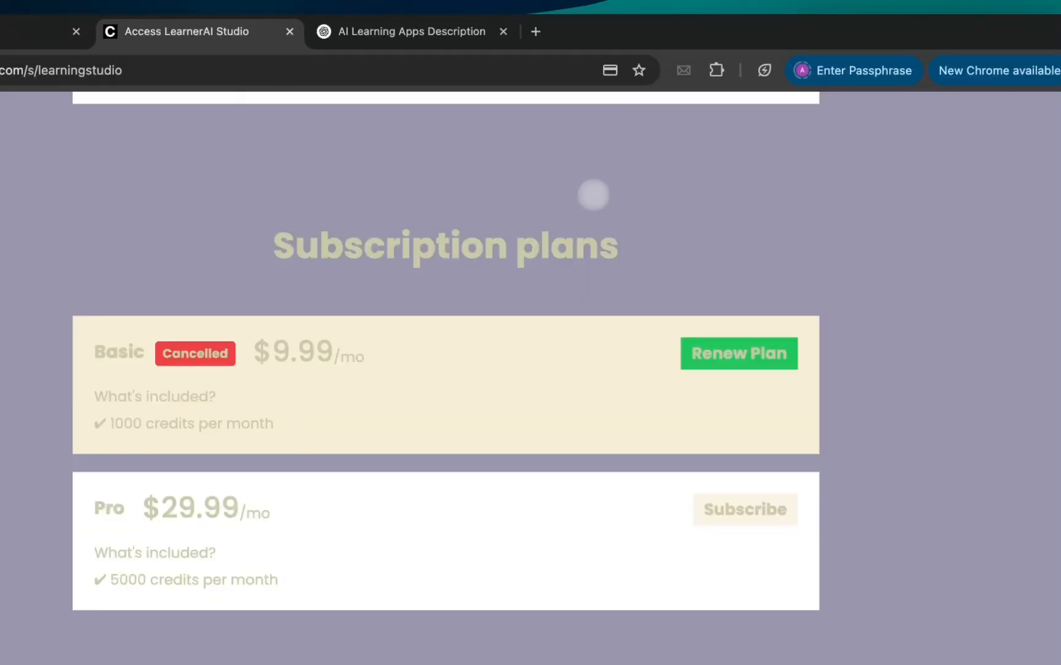
click(599, 177)
Step: Review the whole live studio page, including the FAQs, subscription plans, featured apps, banner and header
scroll(478, 358, down, 10)
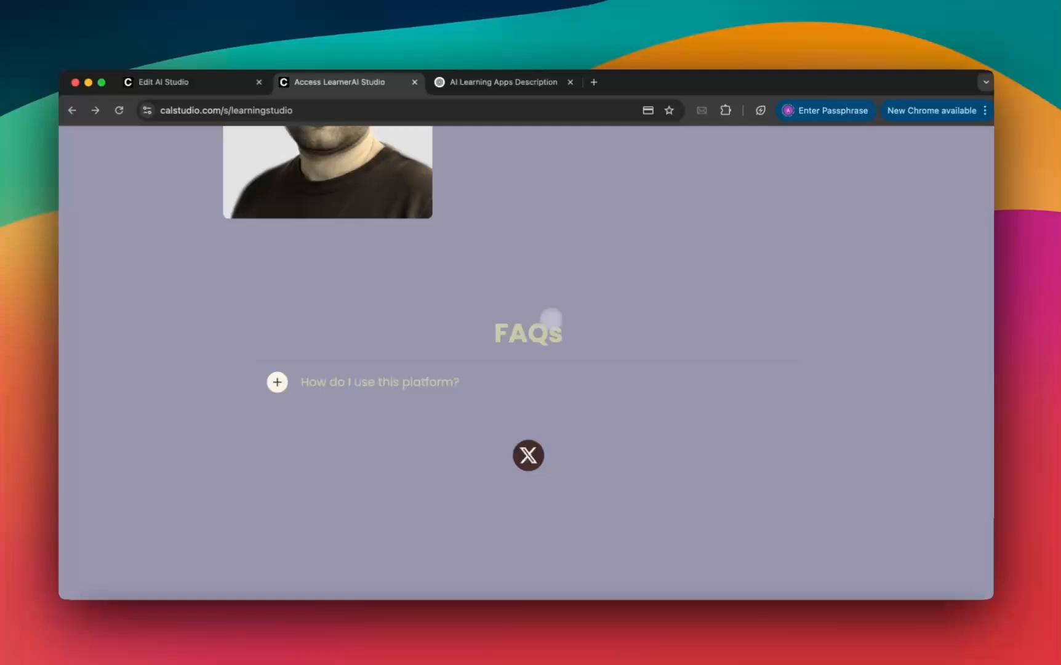
scroll(551, 318, up, 15)
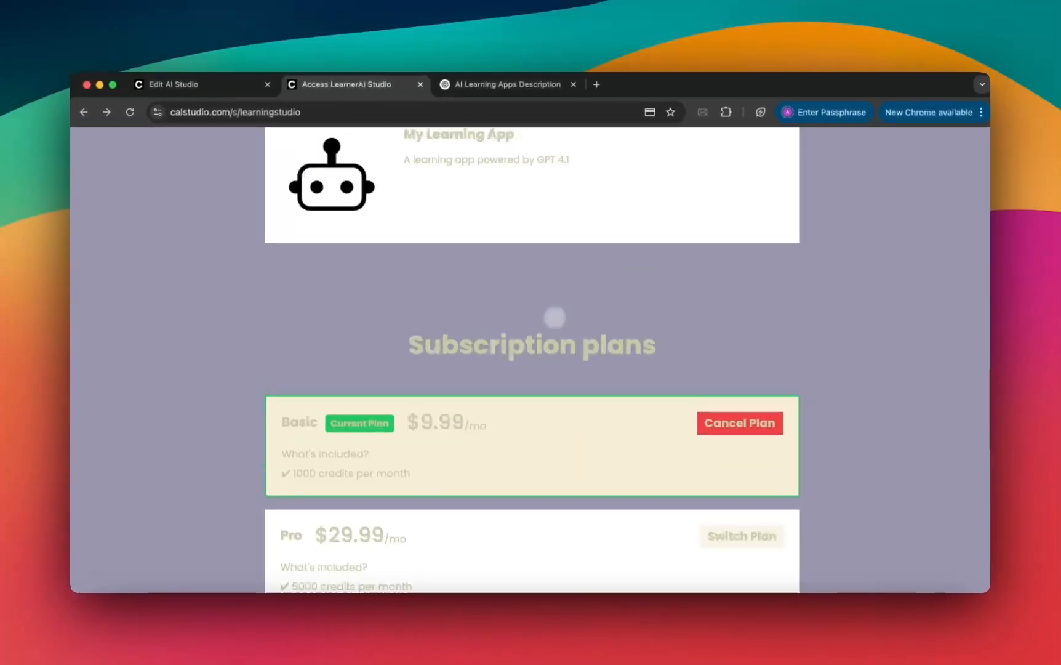
scroll(555, 318, down, 1)
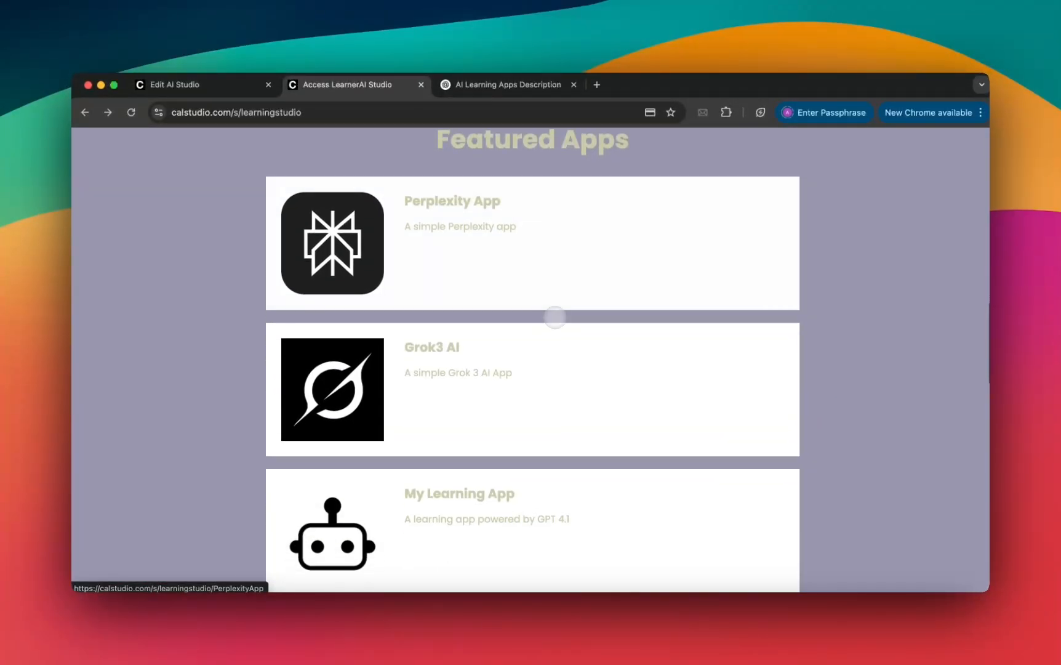
scroll(481, 333, up, 10)
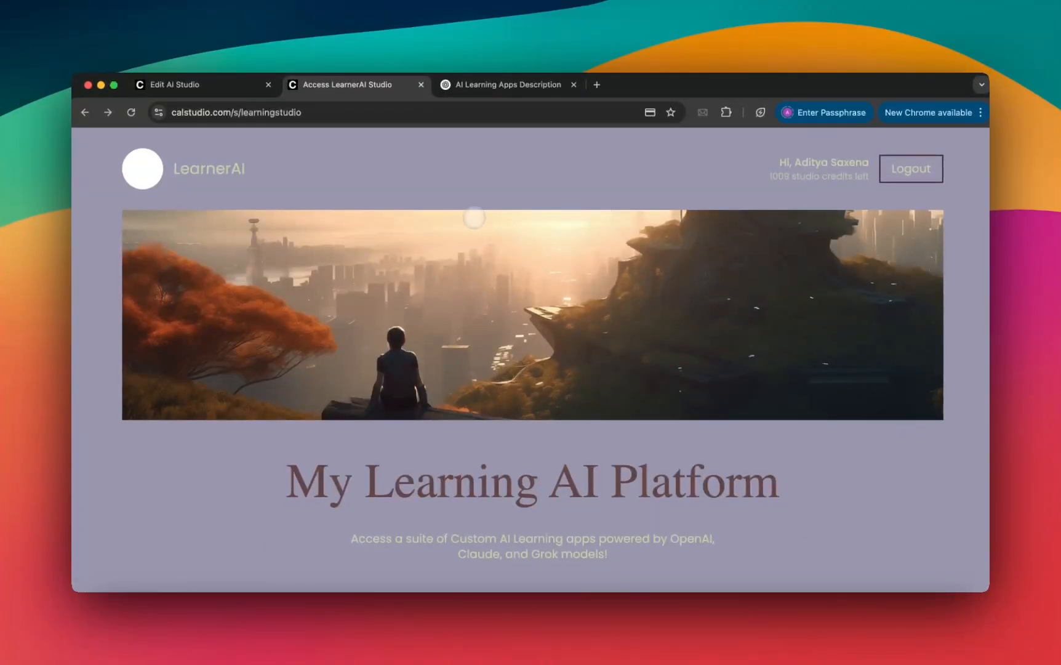
scroll(474, 219, down, 15)
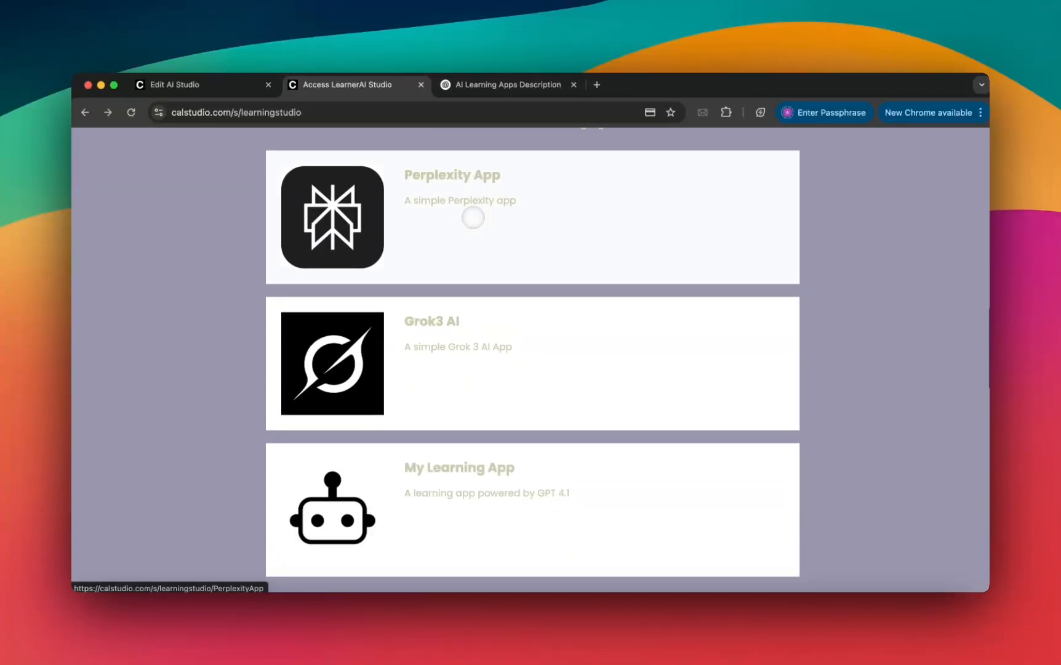
scroll(473, 217, up, 10)
scroll(473, 218, up, 8)
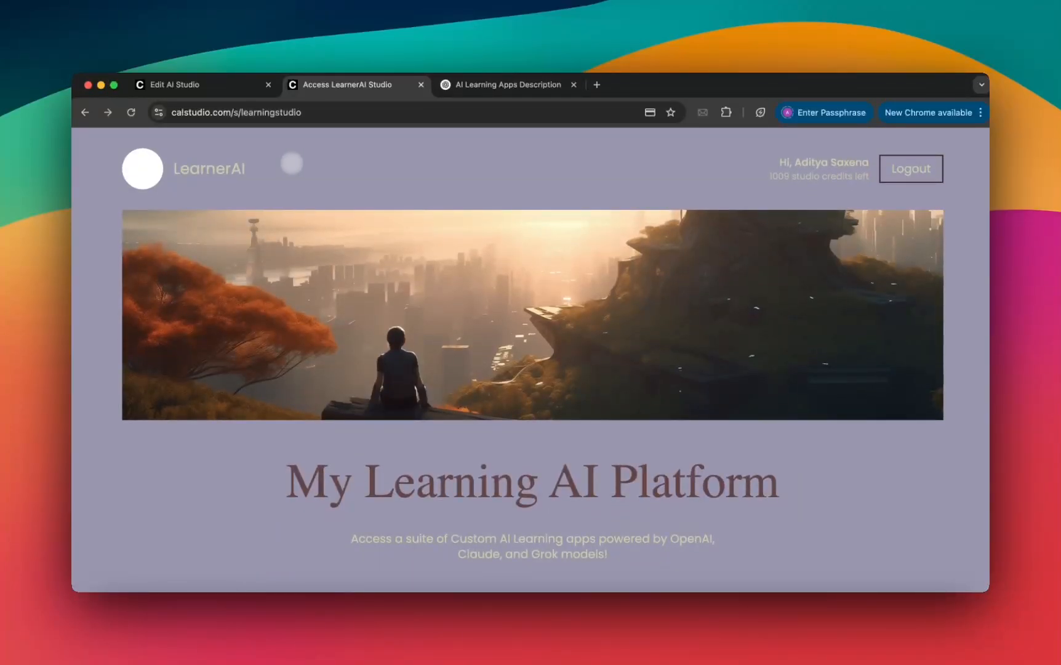
scroll(345, 157, down, 4)
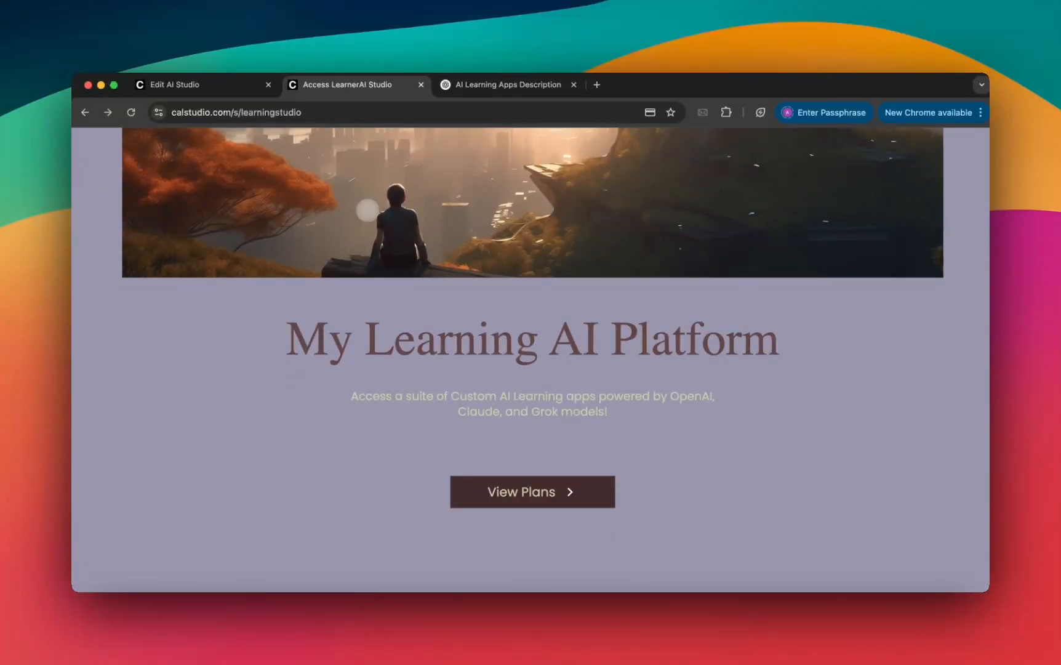
scroll(365, 209, down, 3)
scroll(367, 208, up, 6)
scroll(526, 235, down, 1)
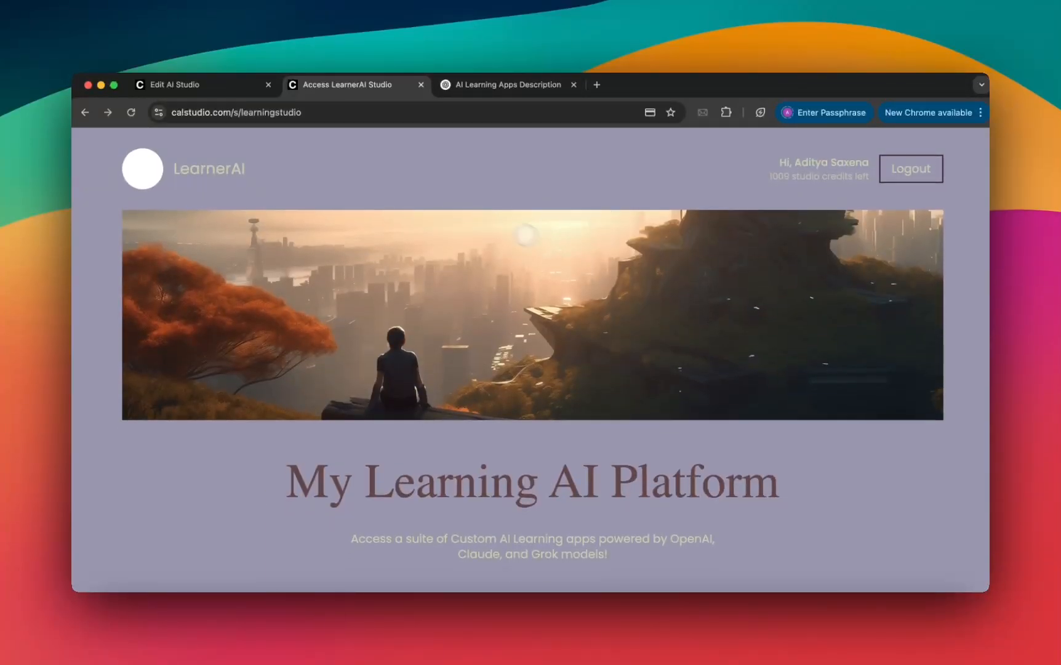